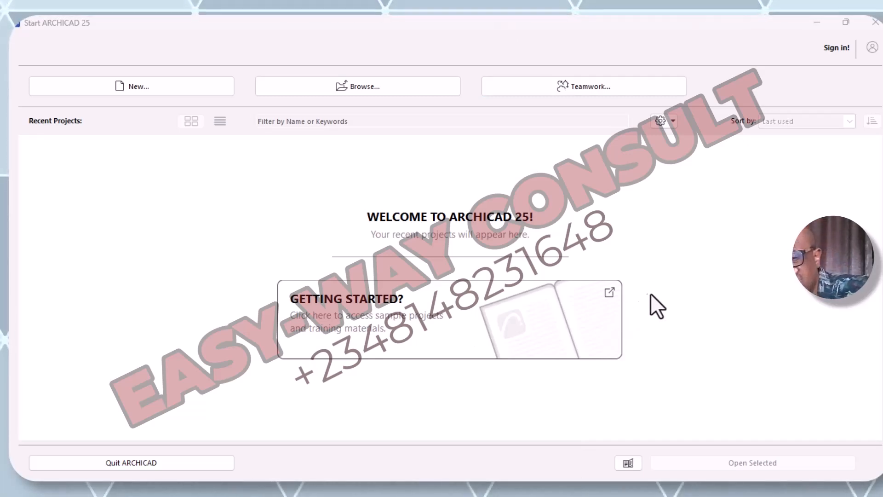
Create a new project from ARCHICAD 25 Template.tpl using the Default Profile work environment
left_click(151, 93)
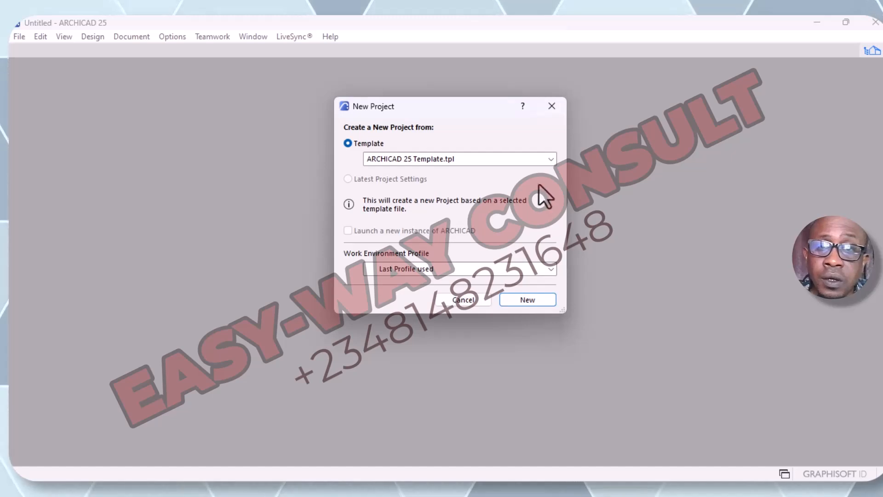
left_click(550, 269)
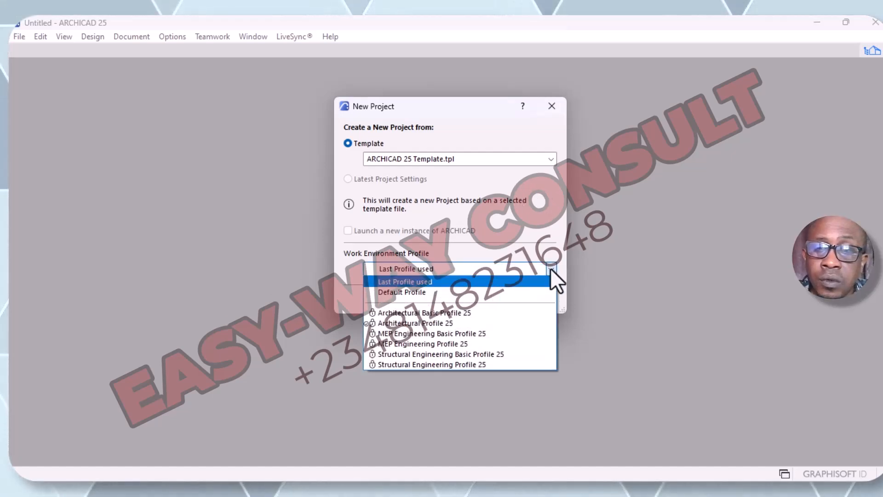
left_click(418, 294)
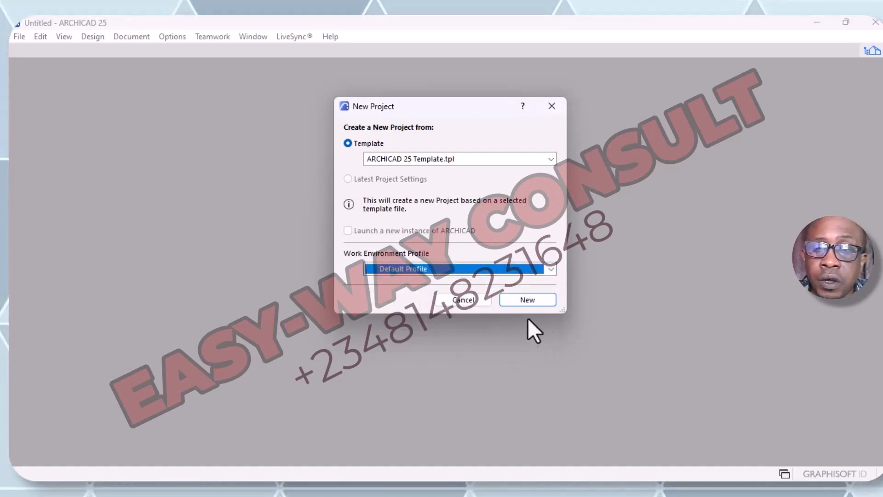
left_click(526, 303)
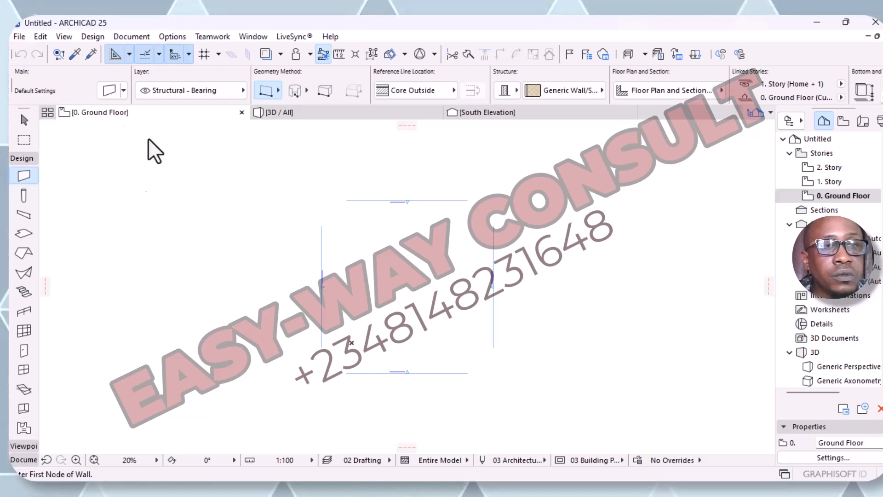
Save the project in the Documents folder as "learning ArchiCAD" in the ARCHICAD Solo Project (*.pln) format
left_click(19, 37)
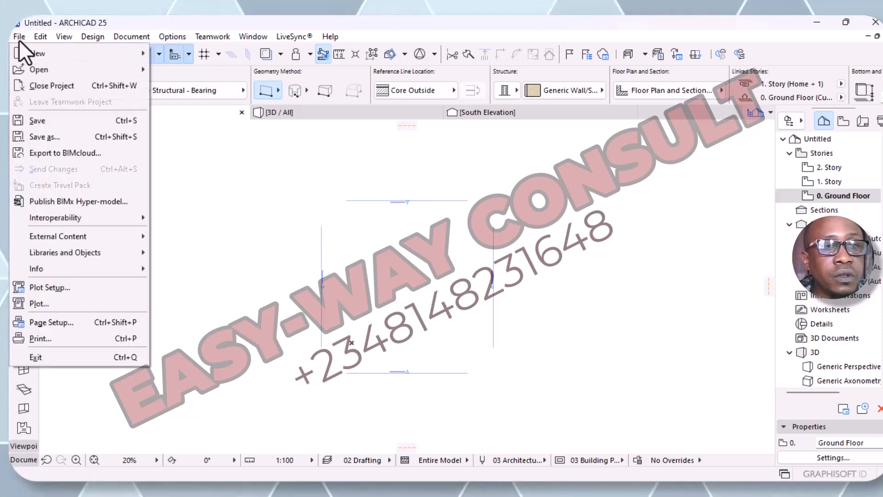
left_click(42, 137)
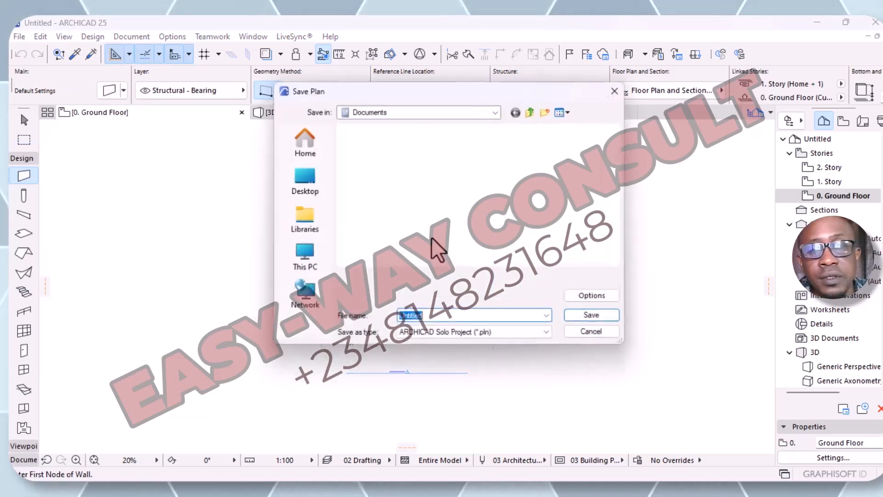
left_click(443, 318)
key("BackSpace")
key("BackSpace")
key("BackSpace")
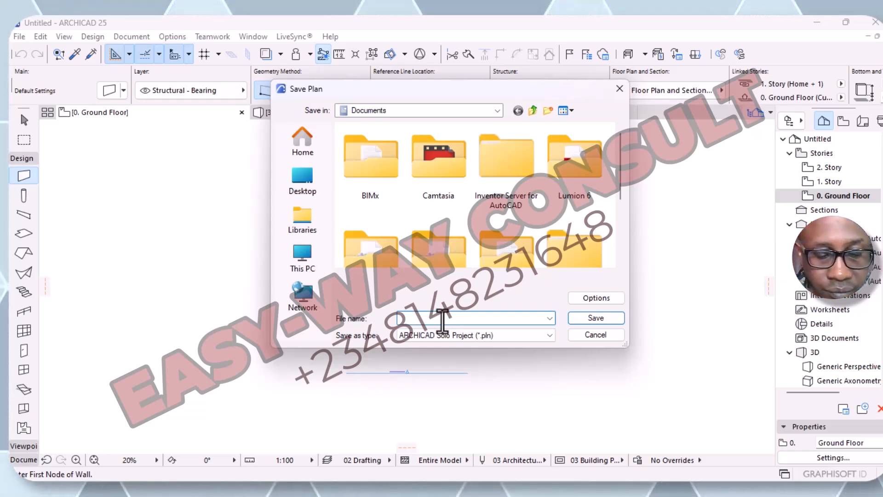
type("lear")
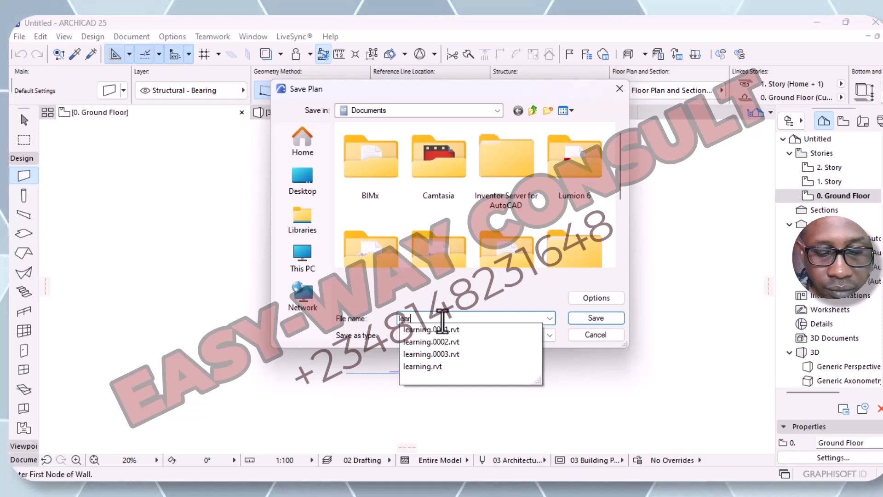
type("ning A")
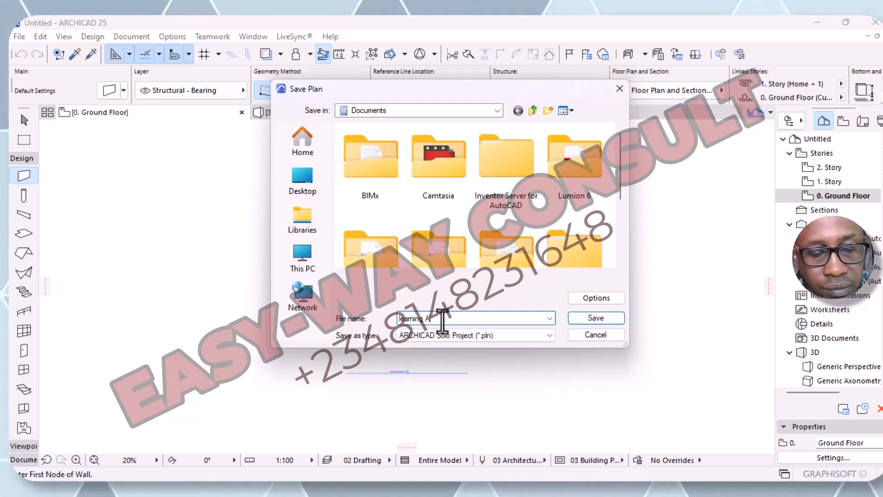
type("rchi")
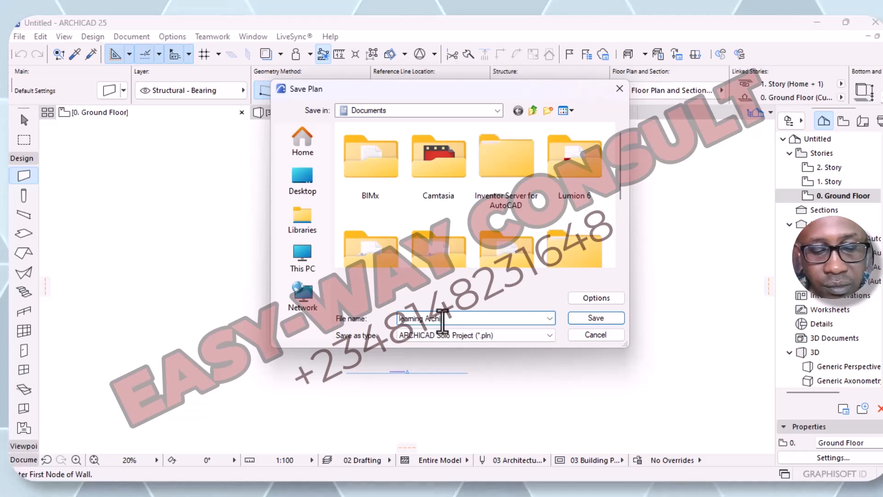
type("CAD")
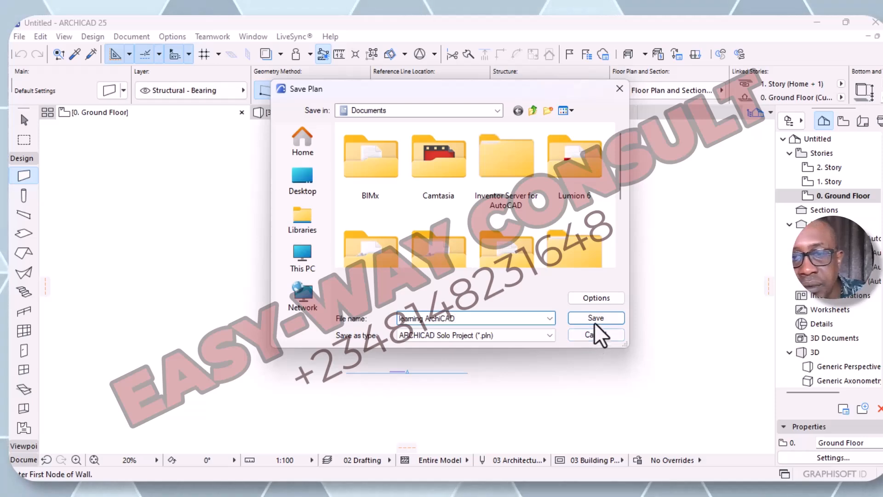
left_click(550, 338)
left_click(551, 338)
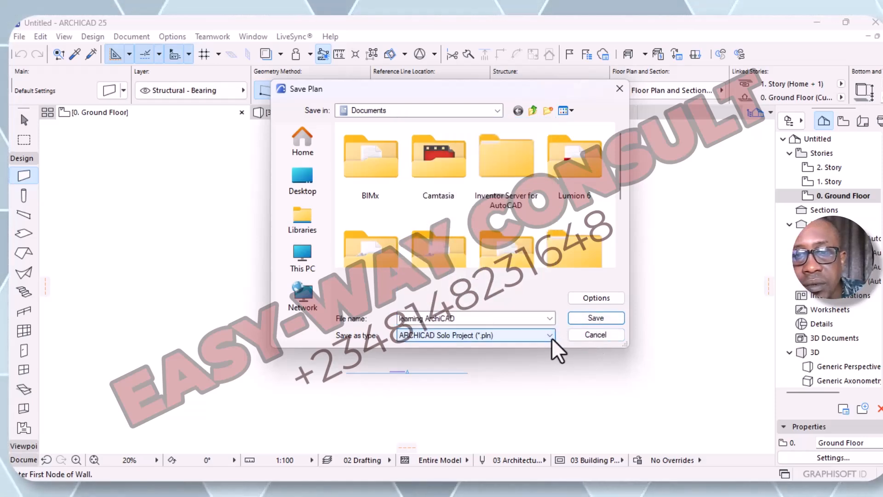
left_click(596, 322)
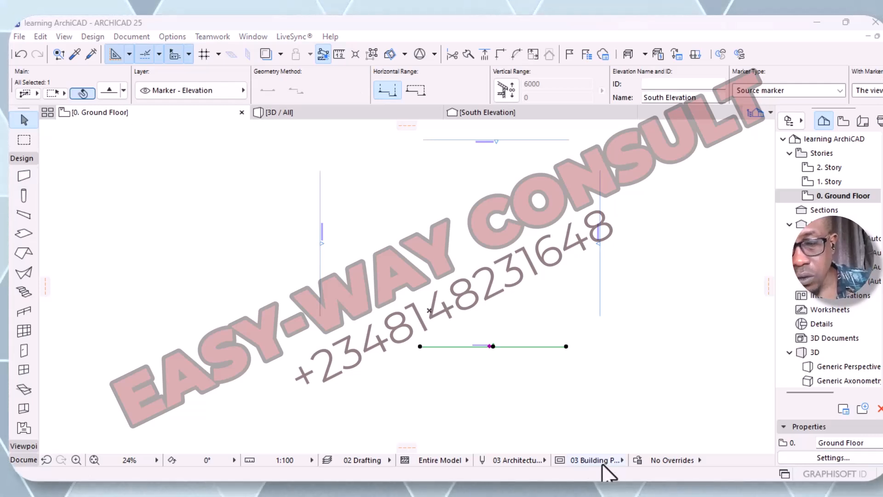
Open the Location Settings from the project preferences and bring up the Project Info for editing the project name
left_click(179, 38)
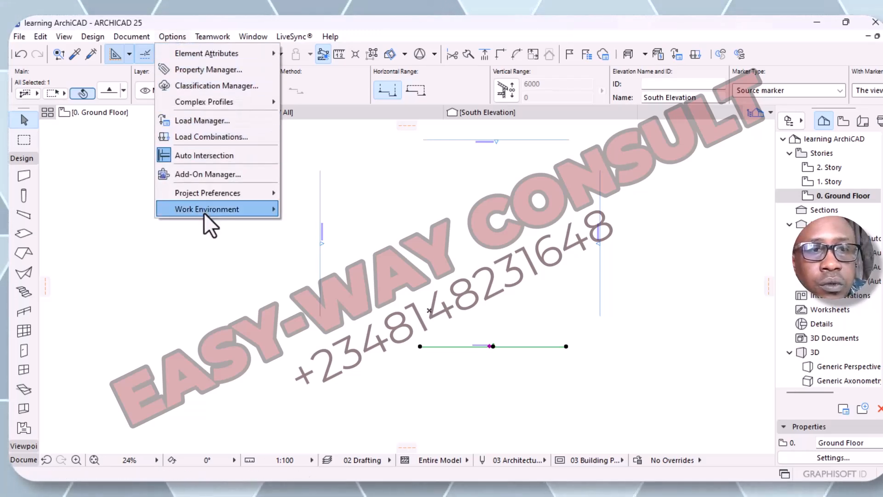
mouse_move(210, 212)
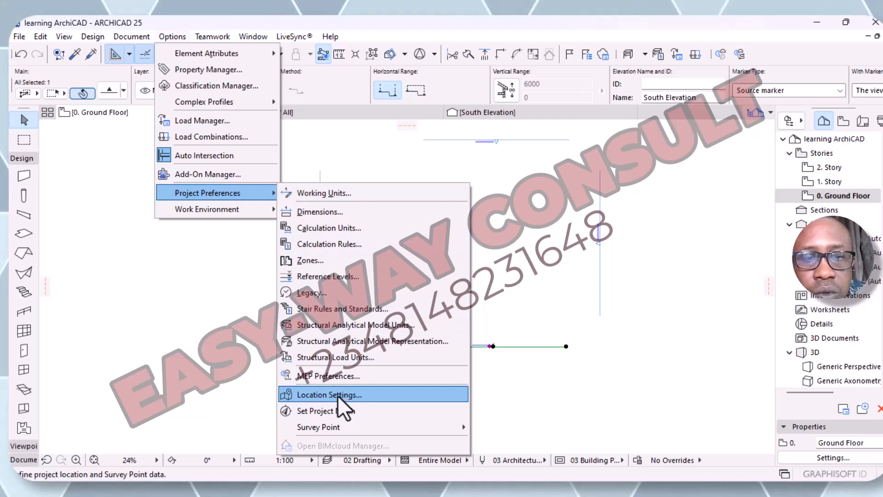
left_click(314, 396)
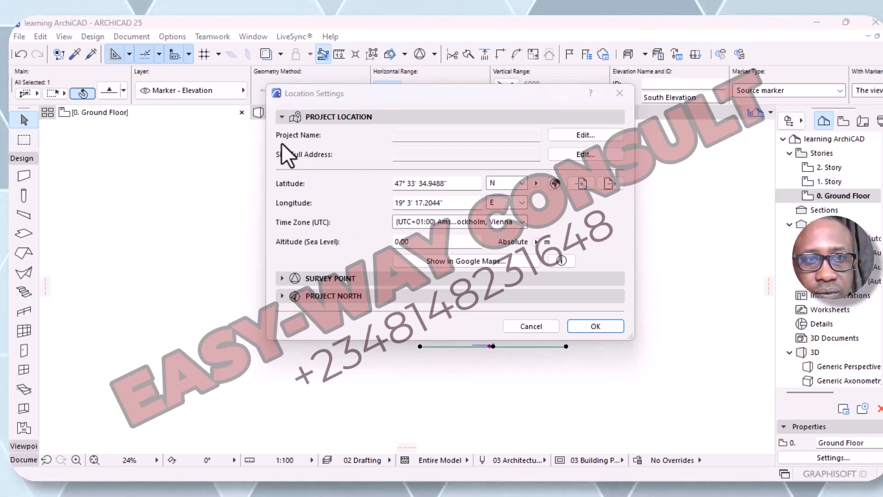
left_click(282, 117)
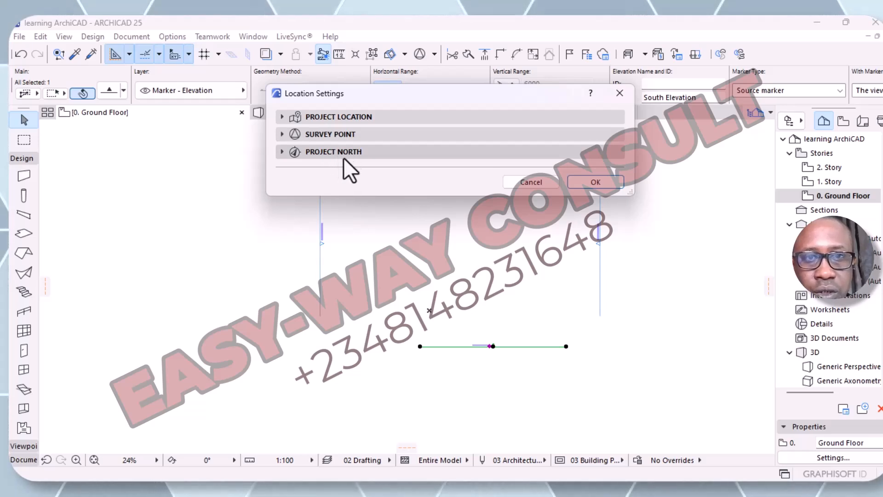
left_click(281, 118)
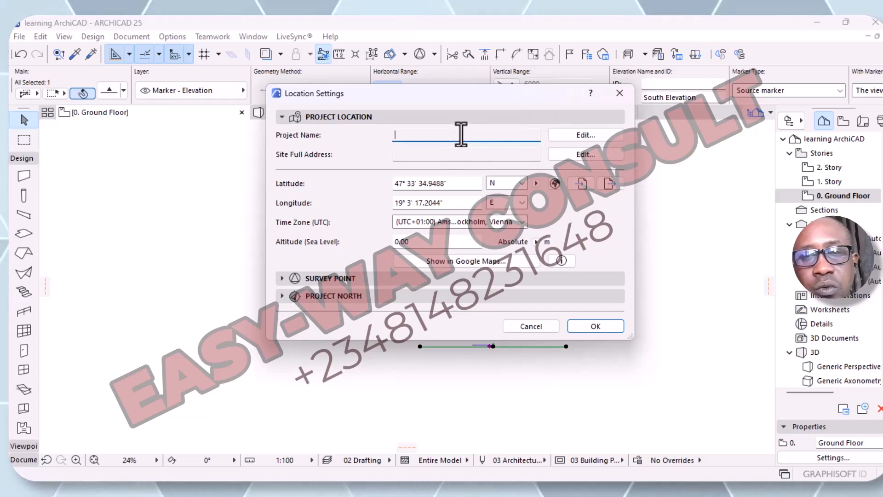
left_click(580, 141)
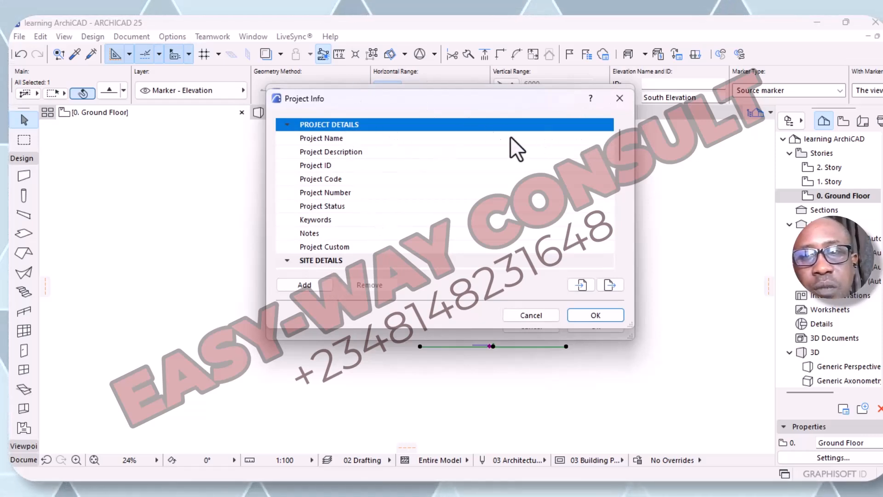
Enter "PROSPOSED 4 BEDROOM DUPLEX" as the Project Name in the project details
left_click(364, 139)
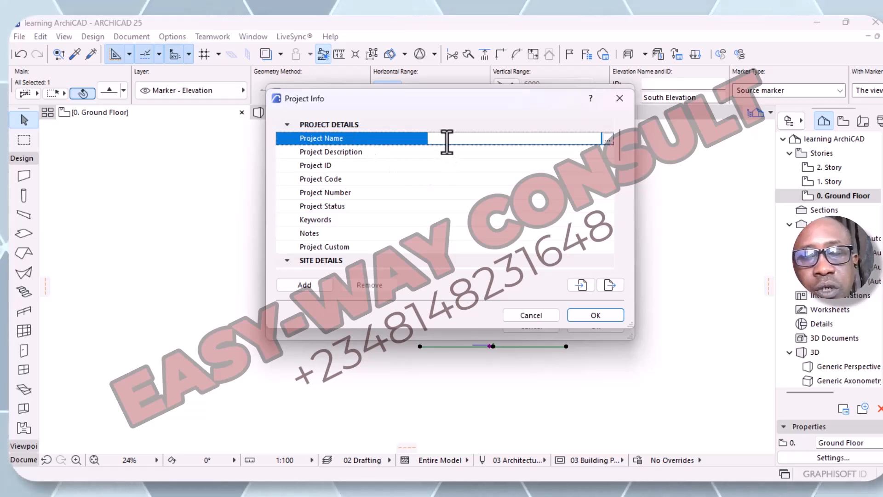
left_click(608, 139)
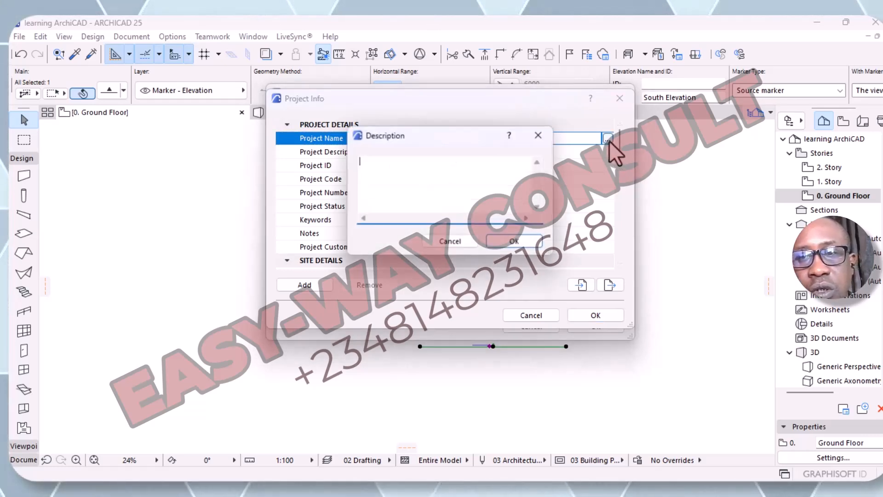
left_click(539, 135)
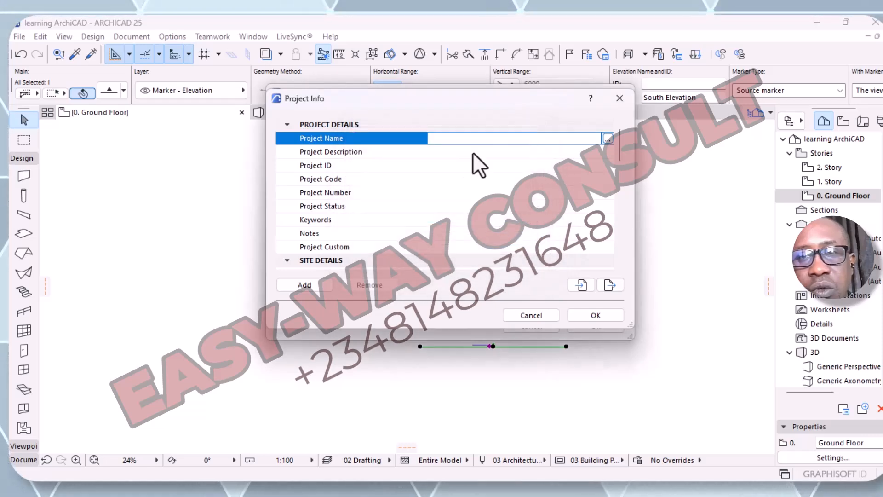
left_click(449, 138)
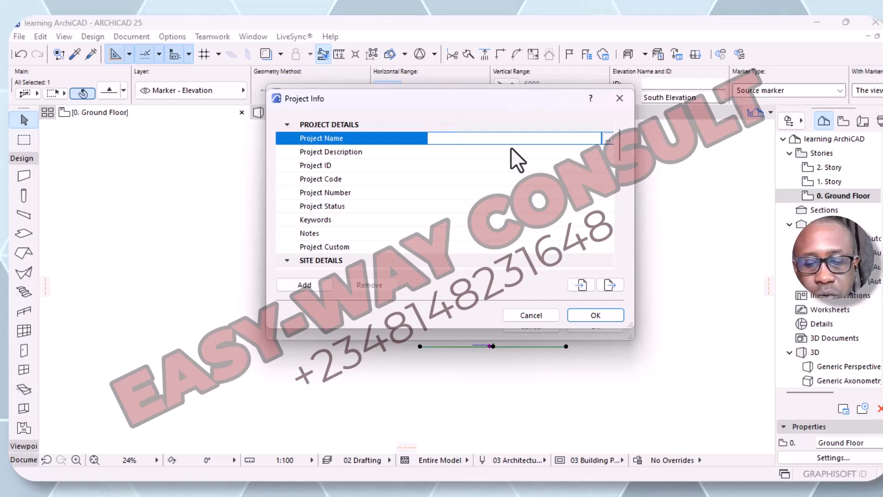
type("PROSPO")
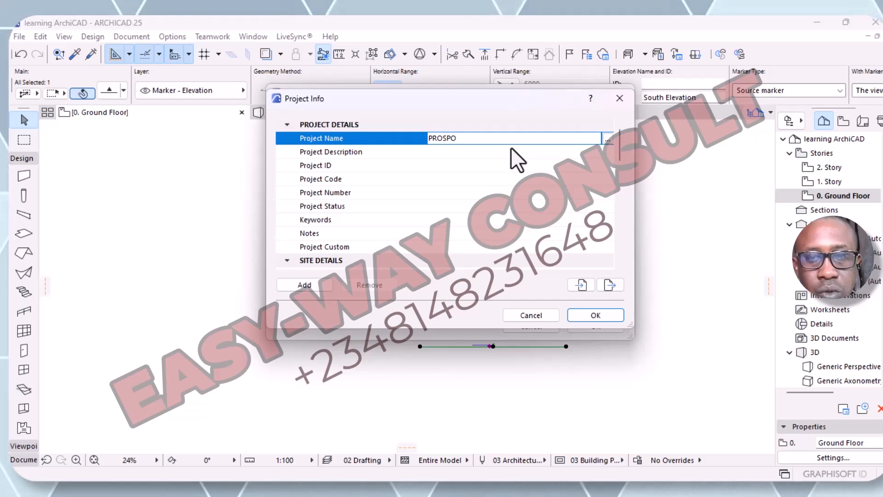
type("SED")
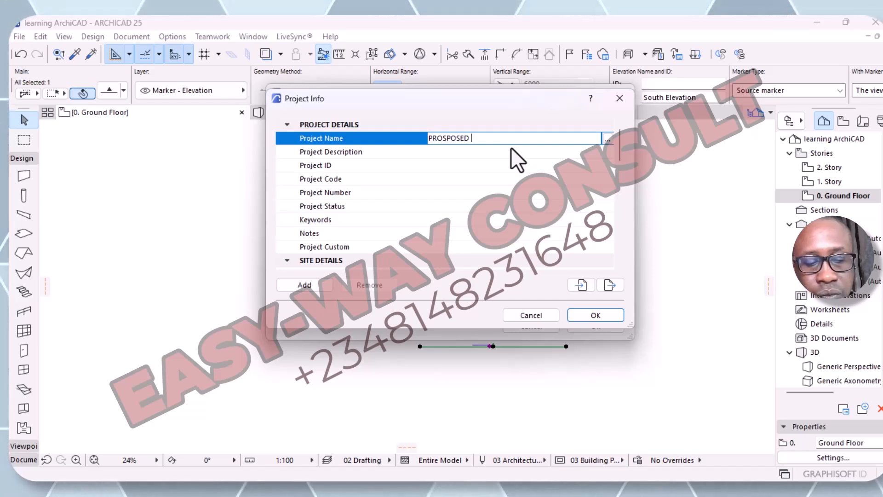
type("4")
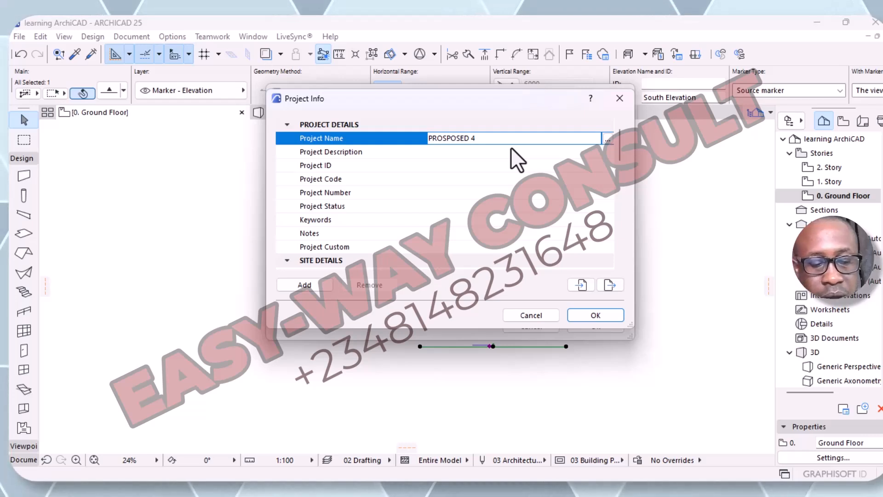
type(" BED")
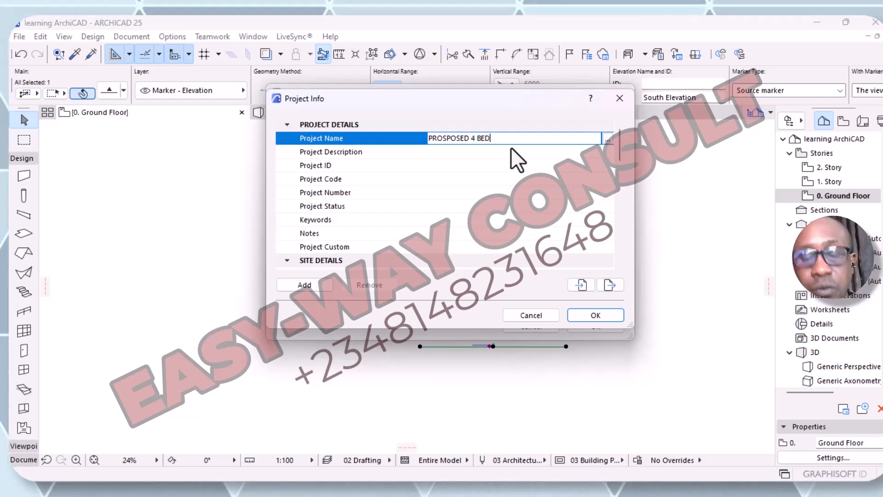
type("RO")
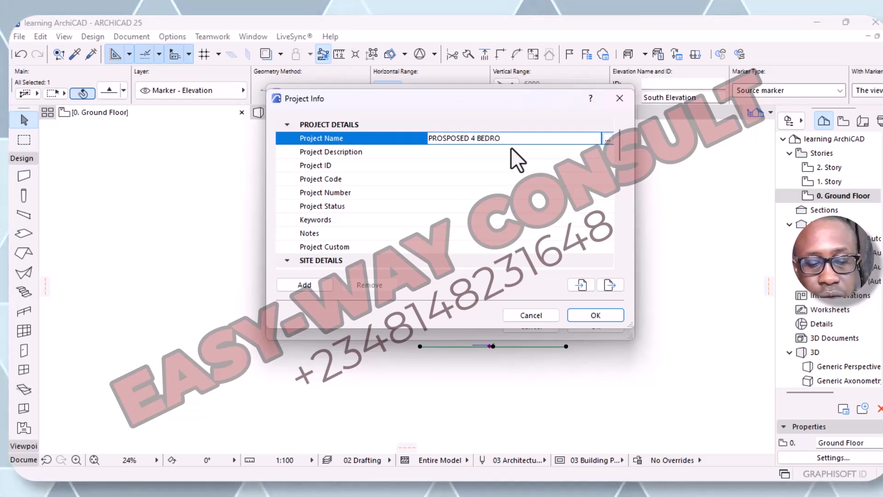
type("OM D")
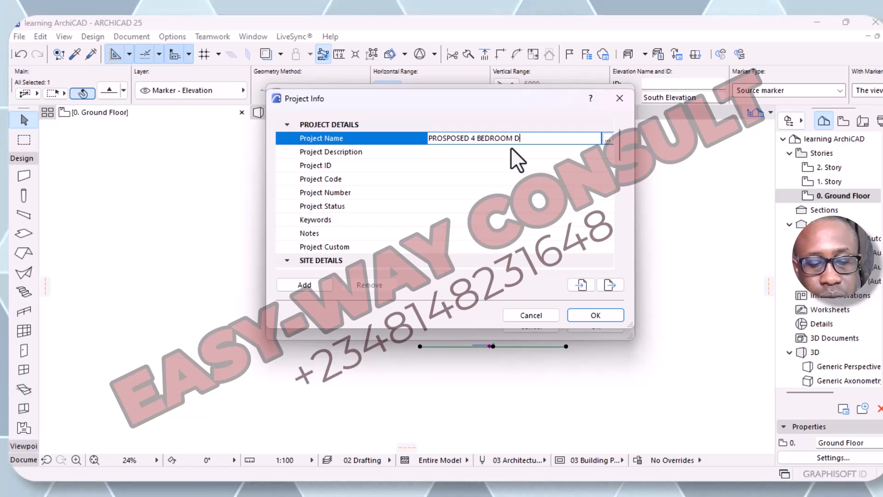
type("UPLEX")
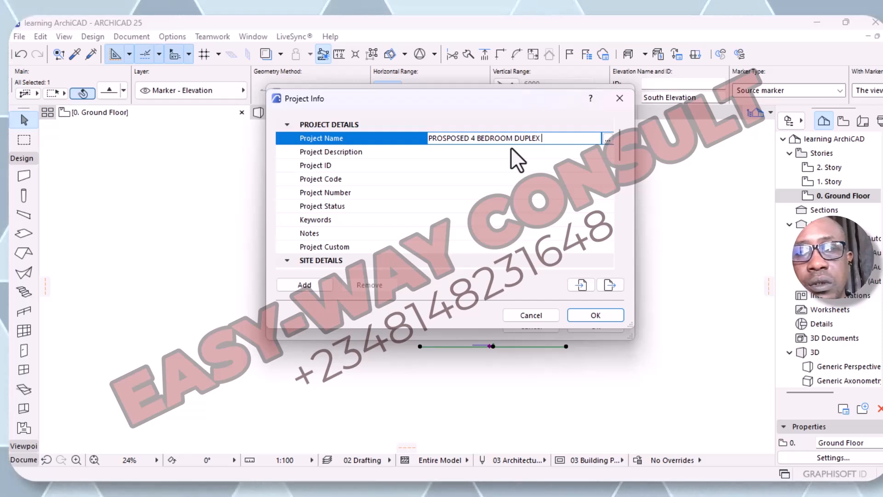
type("FOR")
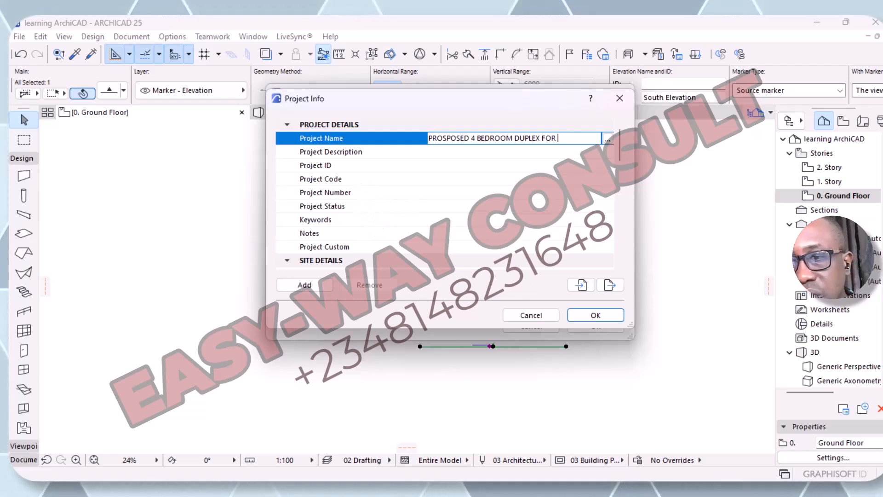
key("BackSpace")
key("BackSpace")
key("BackSpace")
key("BackSpace")
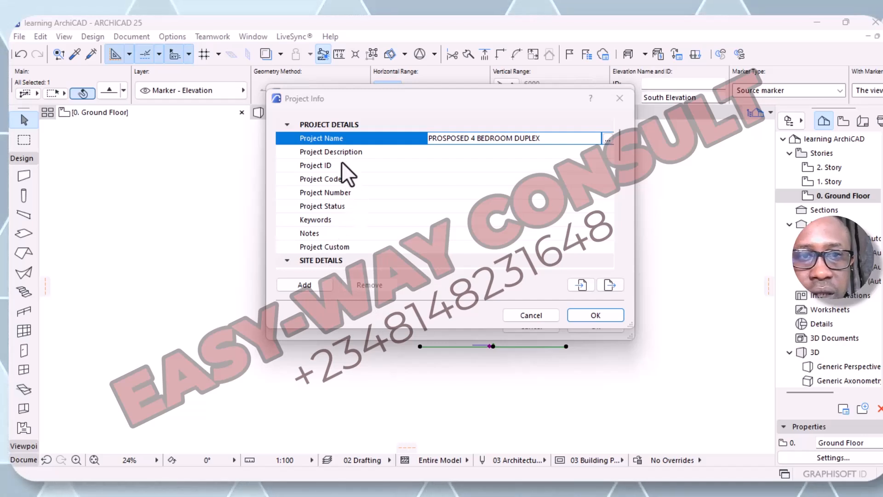
Set the Project Number to 01 in the project details
left_click(374, 194)
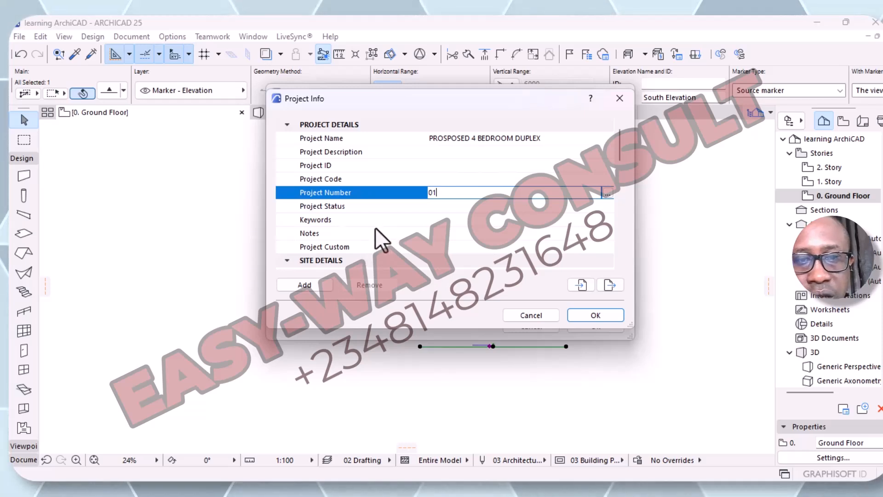
scroll(467, 212, "down", 1)
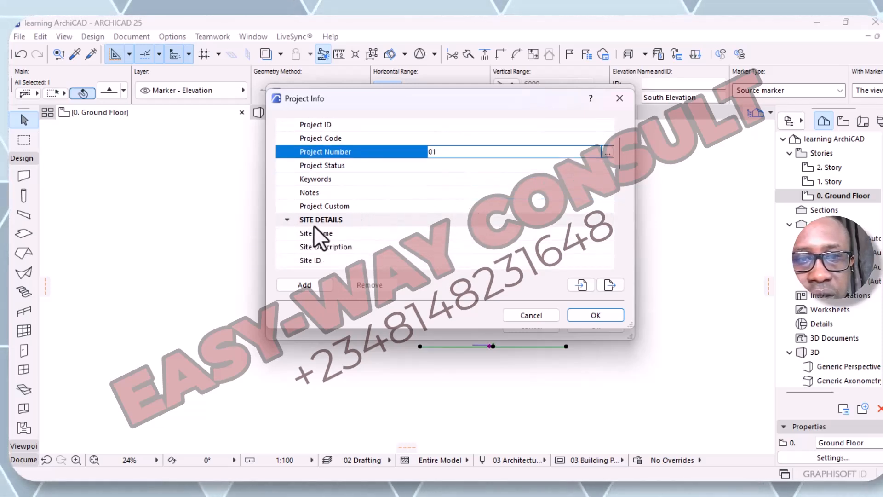
scroll(390, 230, "down", 1)
scroll(391, 231, "down", 1)
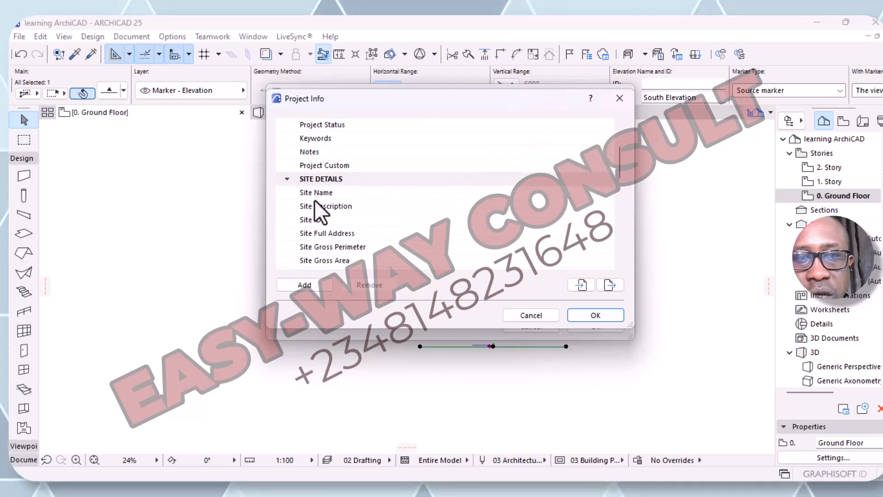
Enter "LEARNING" as the Site Name in the site details
left_click(364, 193)
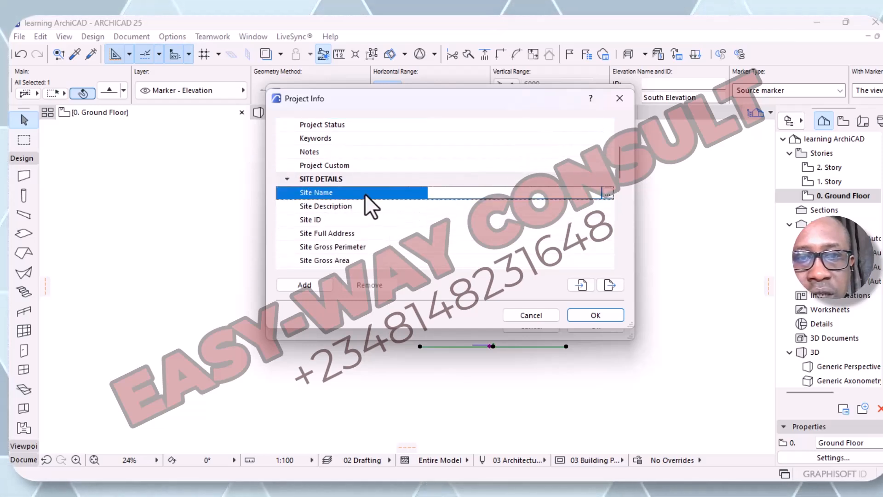
left_click(449, 195)
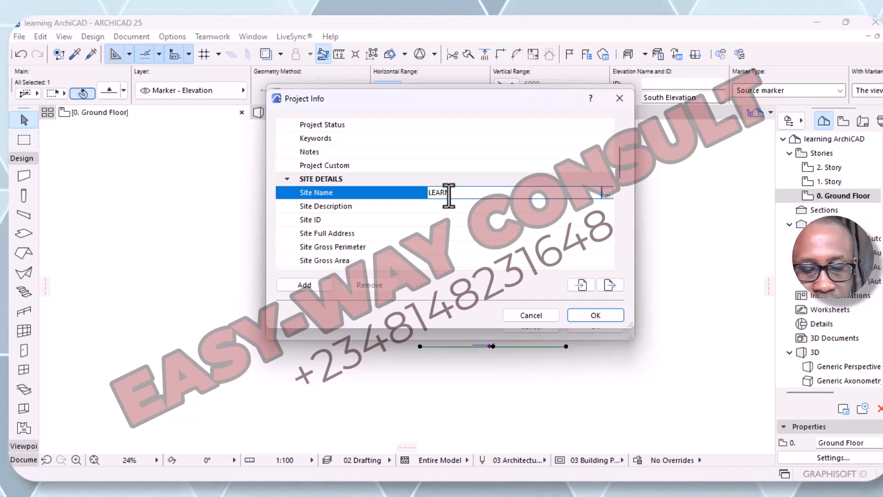
type("LEARNING")
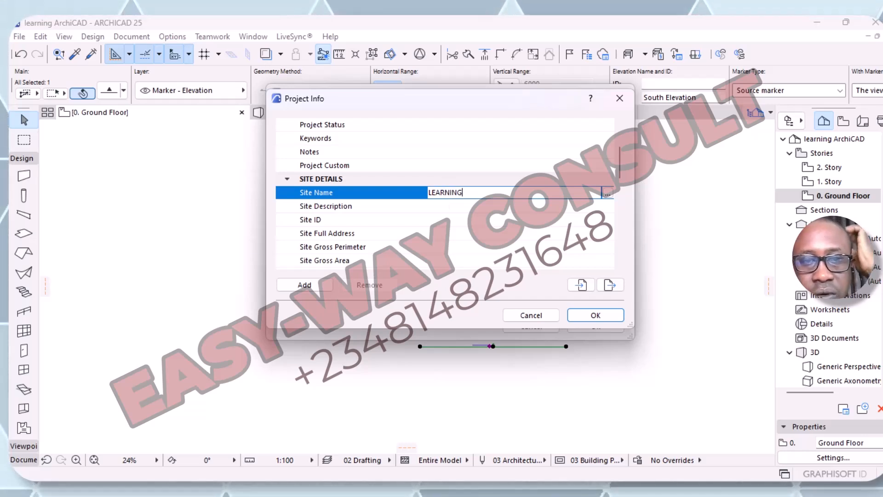
Enter "Umueze layout" as the Site Description in the site details
left_click(374, 208)
left_click(440, 209)
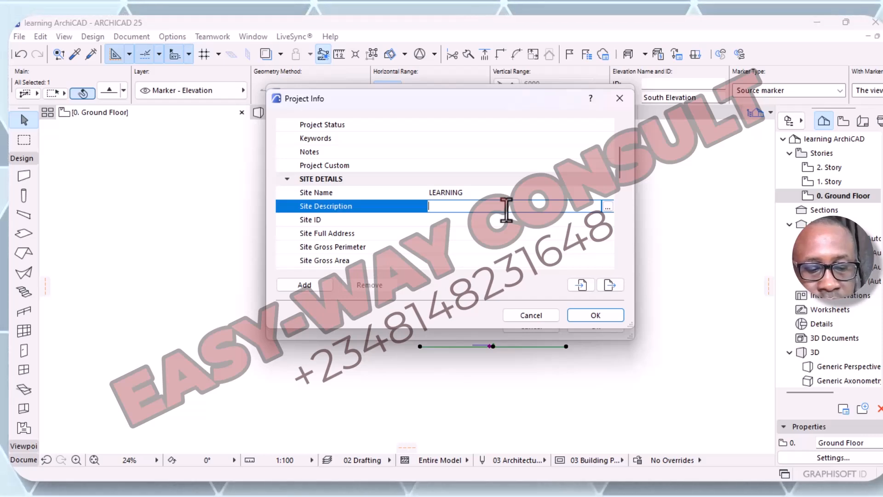
type("eaz")
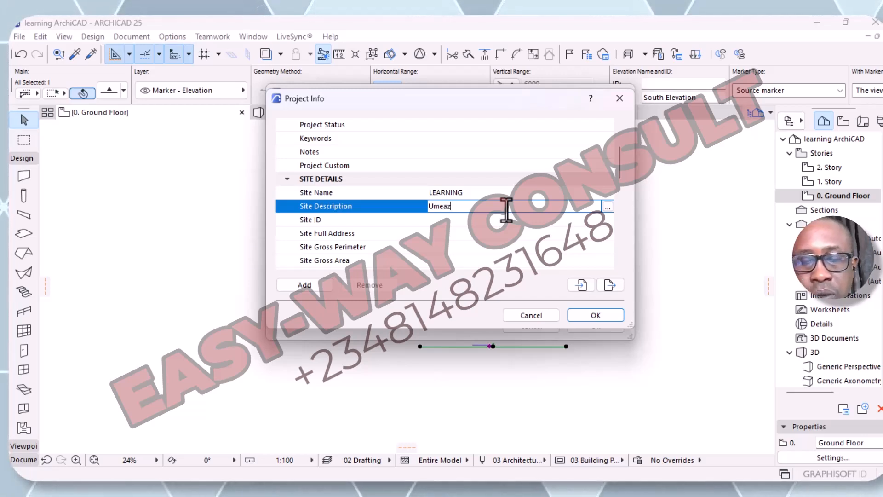
type("ueze ")
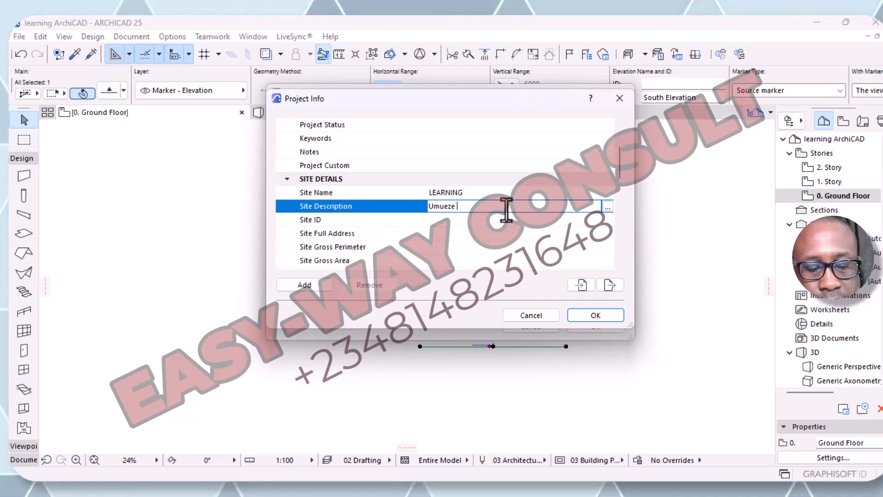
type("la")
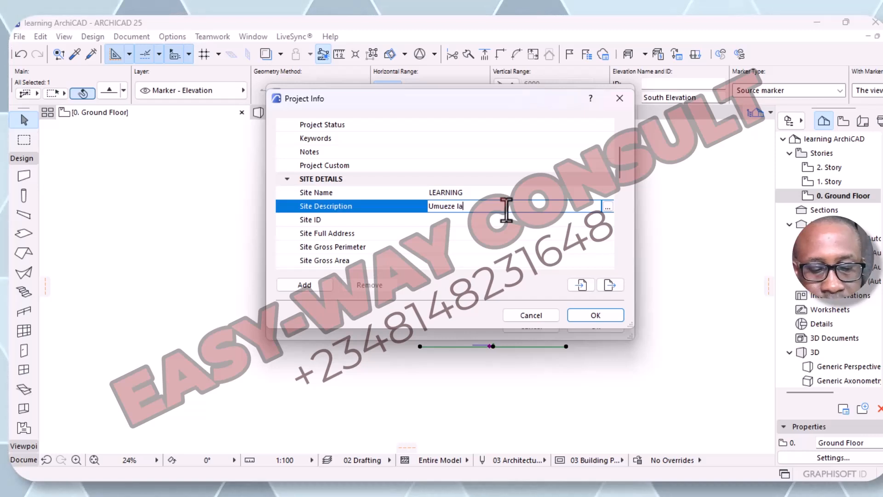
type("yout")
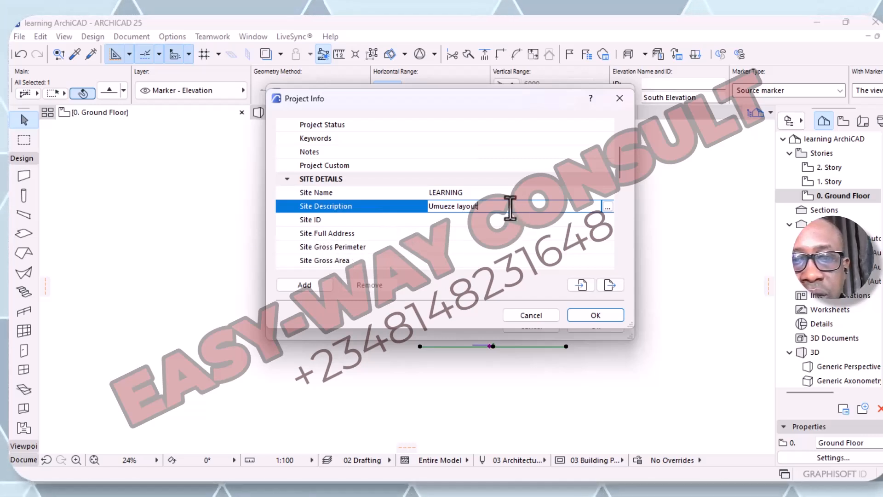
Examine the address fields behind Site Full Address without filling them in, and check the Site Gross Perimeter entry
left_click(434, 233)
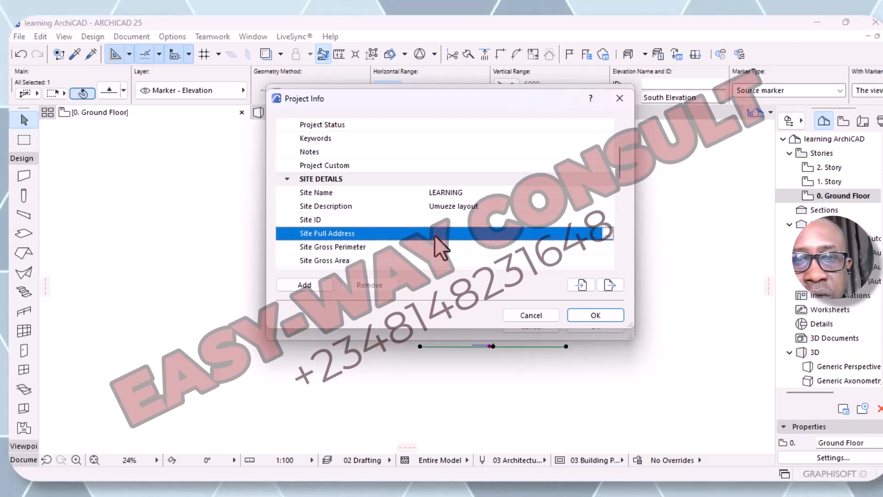
double_click(469, 232)
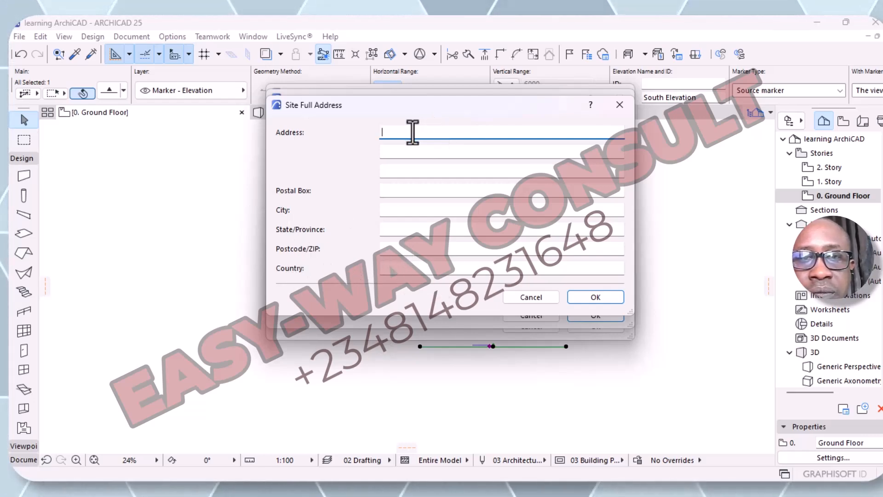
left_click(620, 105)
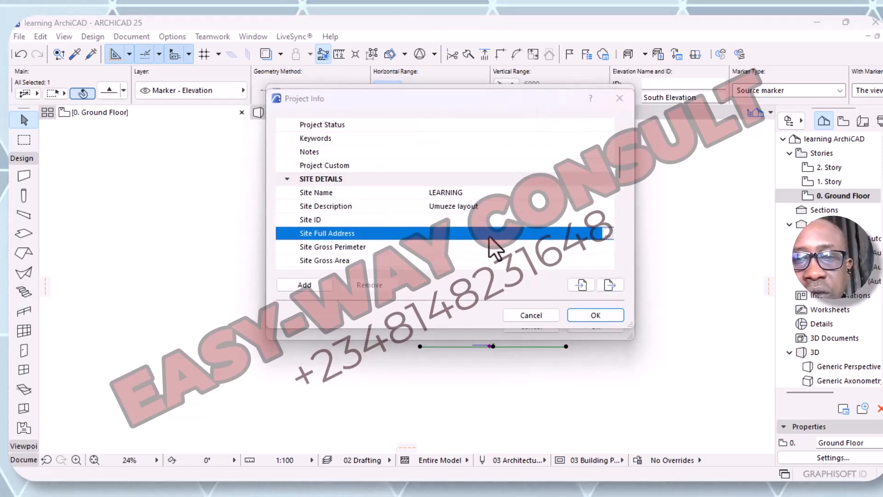
double_click(495, 235)
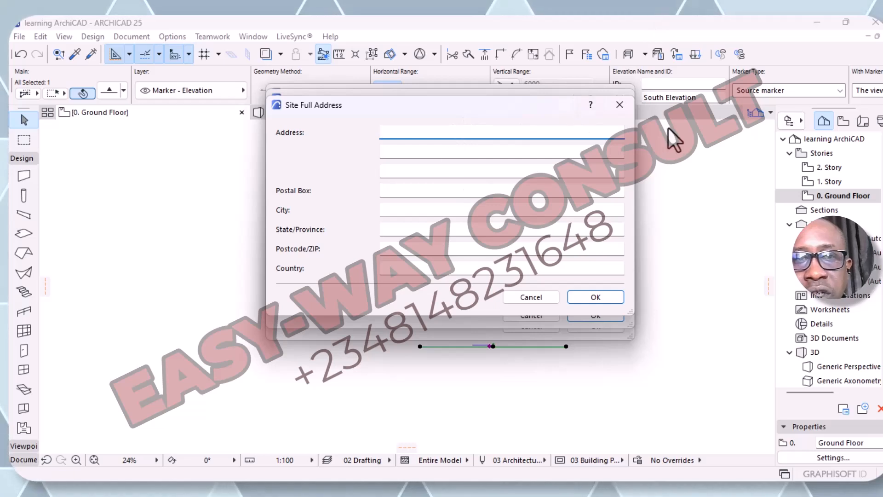
left_click(619, 105)
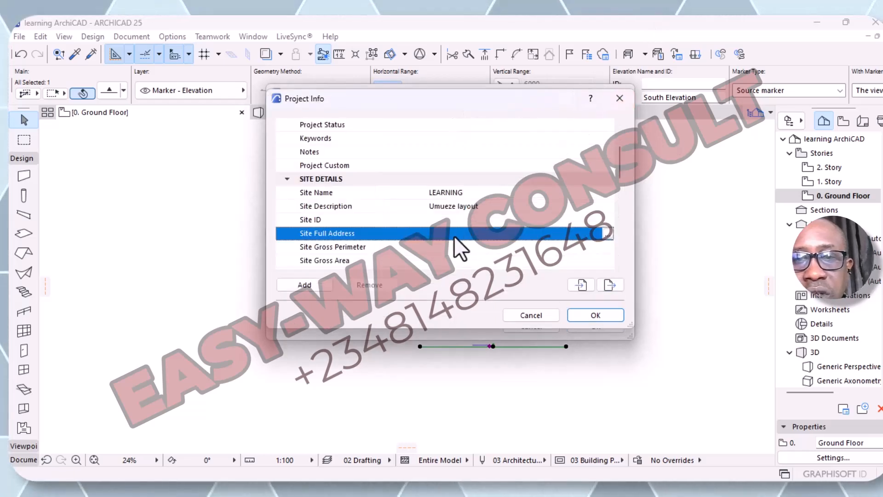
left_click(512, 194)
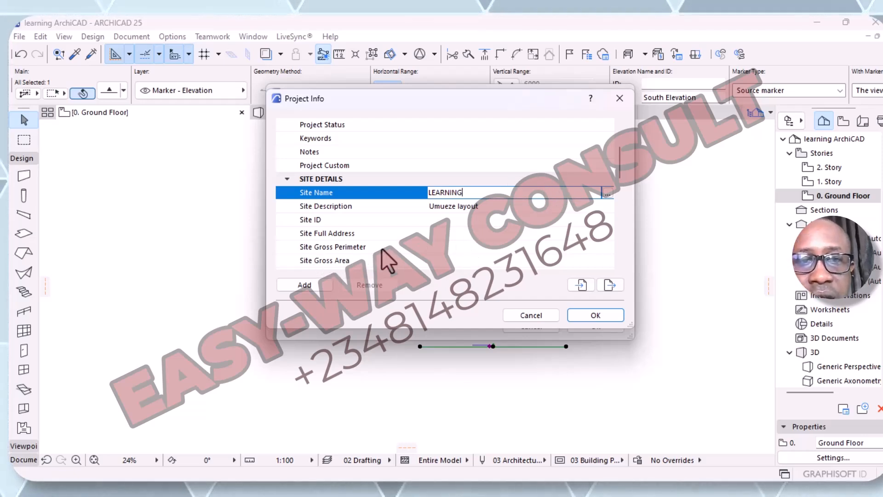
left_click(415, 249)
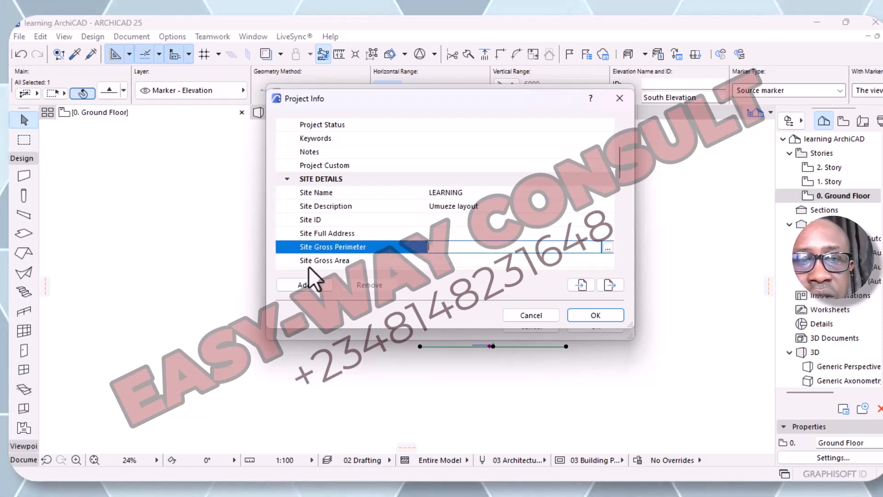
Collapse the Site Details section and review the Contact Full Name fields, the other contact entries and the Client Details
scroll(477, 266, "up", 2)
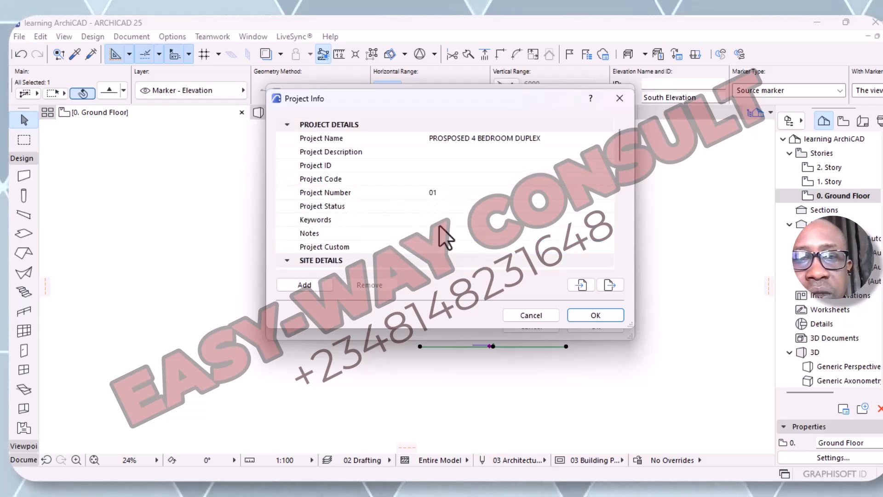
left_click(287, 262)
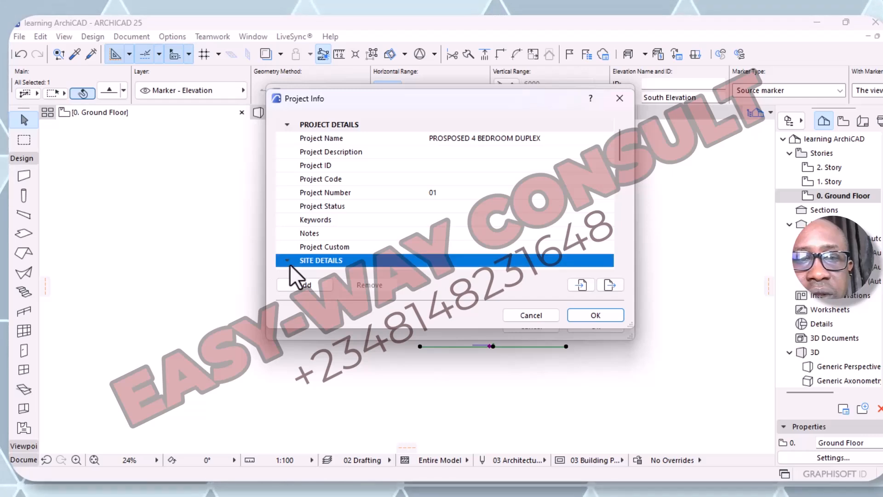
scroll(389, 236, "down", 4)
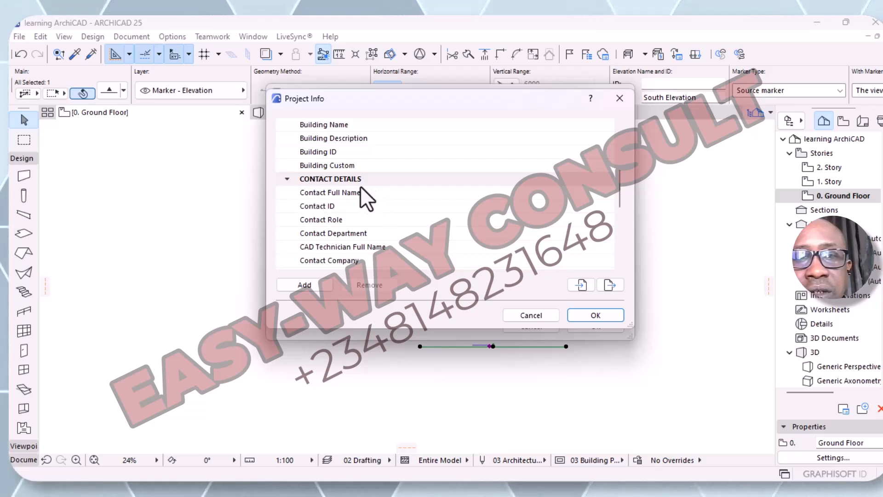
left_click(421, 190)
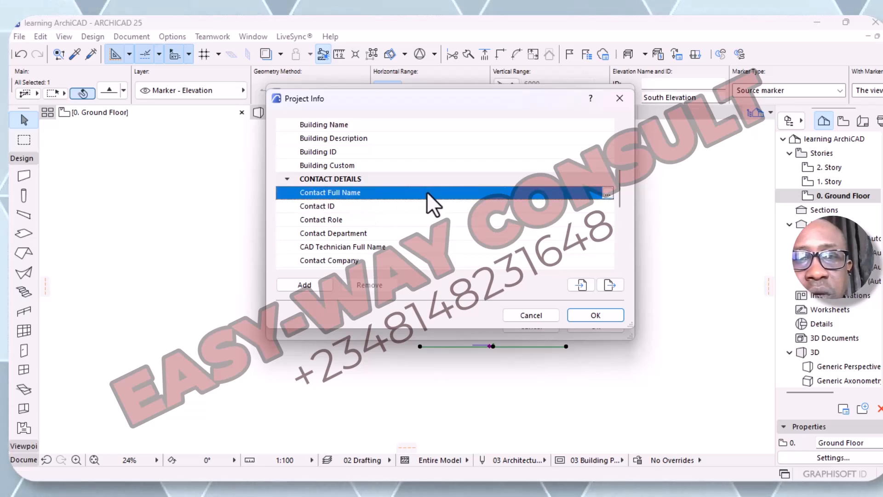
double_click(466, 194)
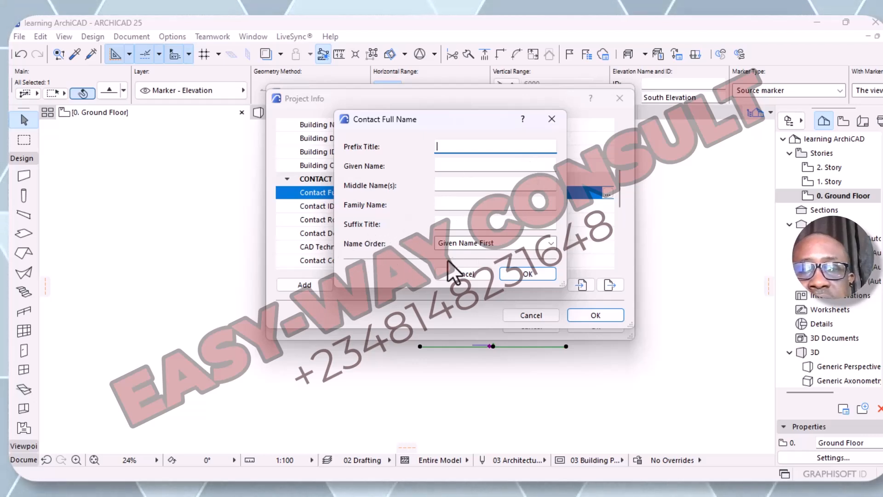
left_click(526, 274)
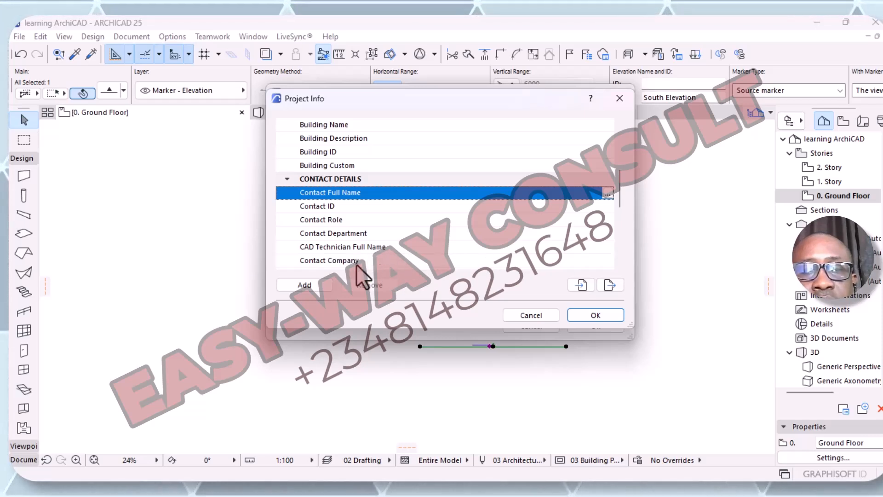
scroll(479, 272, "down", 2)
scroll(405, 251, "down", 3)
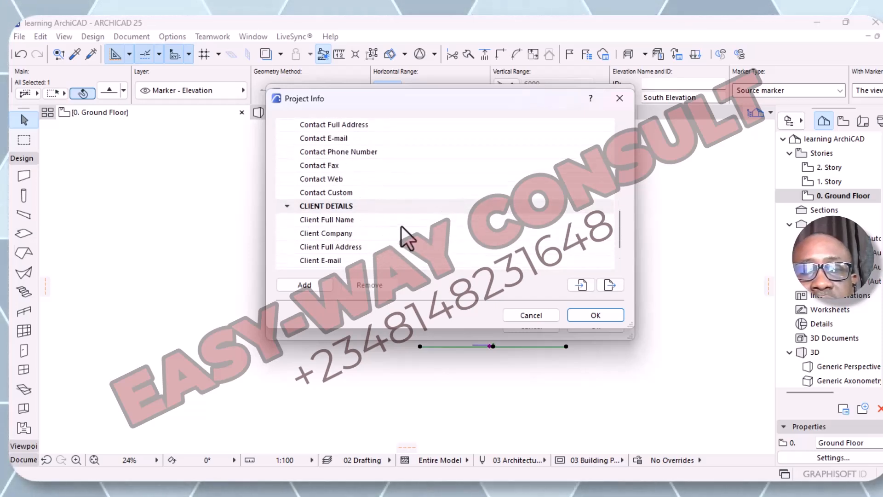
scroll(414, 221, "down", 1)
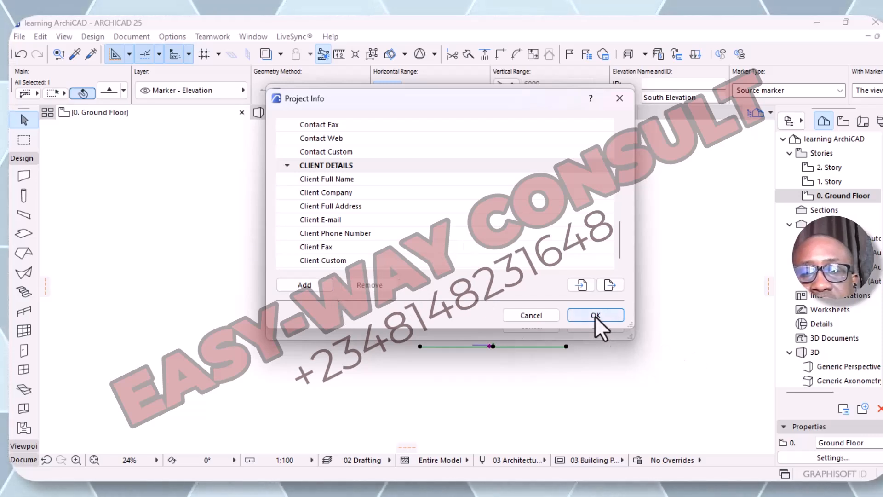
Add a blank custom entry to the contact details and remove it again
left_click(315, 286)
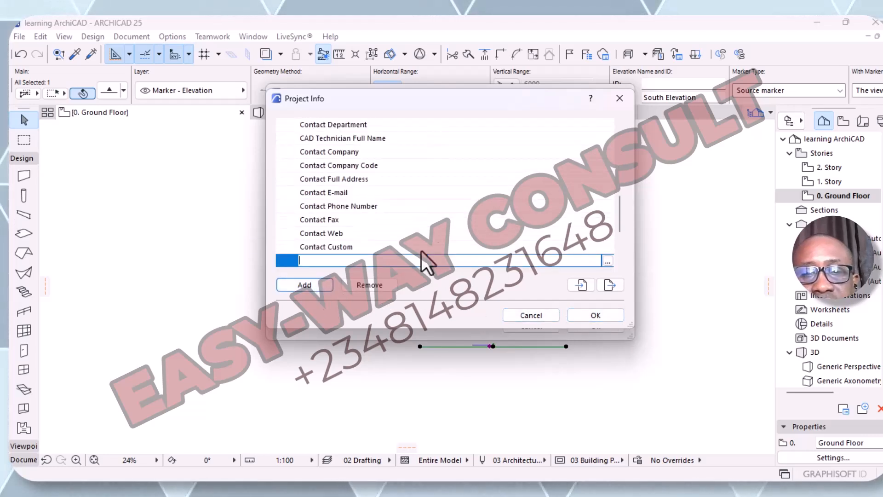
scroll(509, 219, "down", 1)
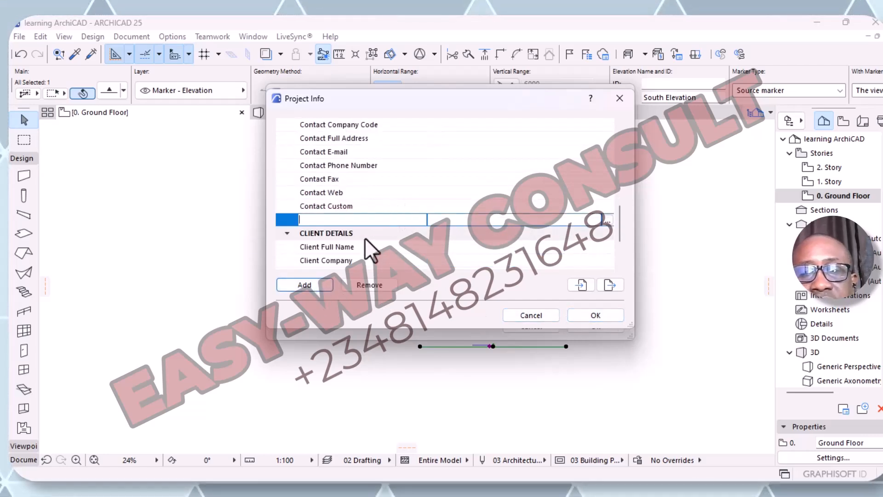
left_click(311, 220)
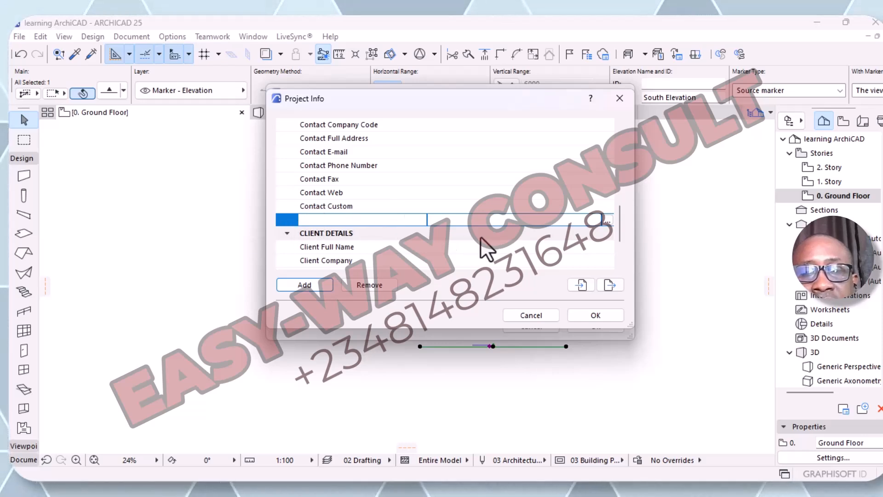
scroll(403, 260, "down", 1)
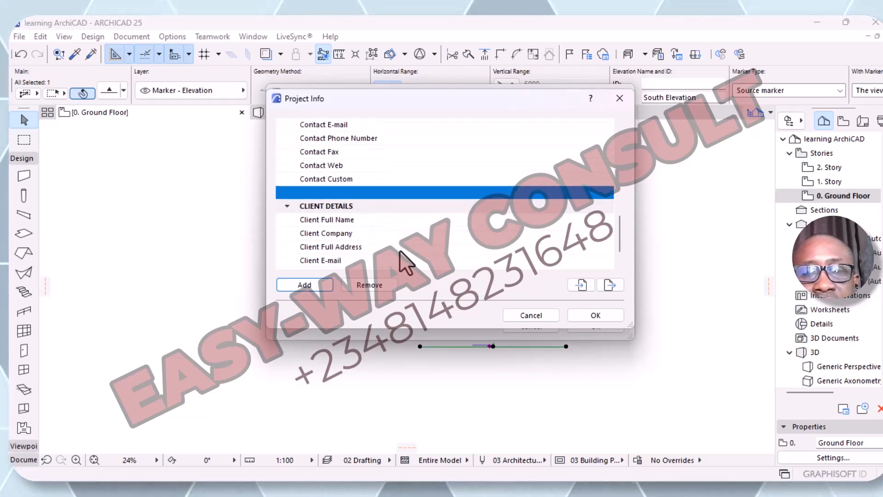
left_click(382, 287)
Accept the entered project information and return to the Location Settings
left_click(328, 180)
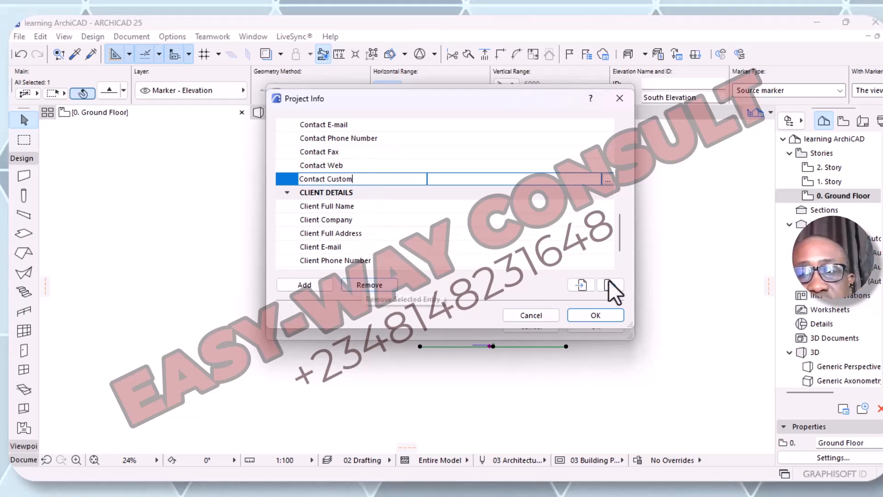
left_click(597, 316)
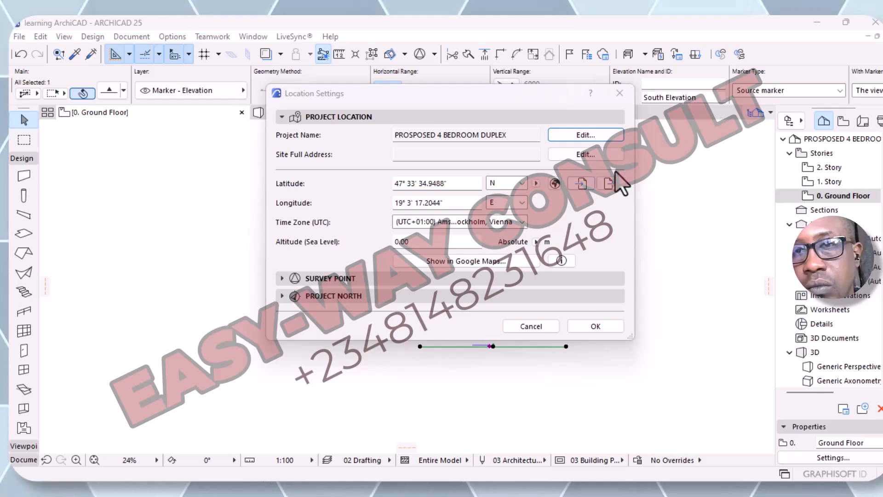
Examine the Site Full Address fields from the Location Settings and close them without entering an address
left_click(581, 156)
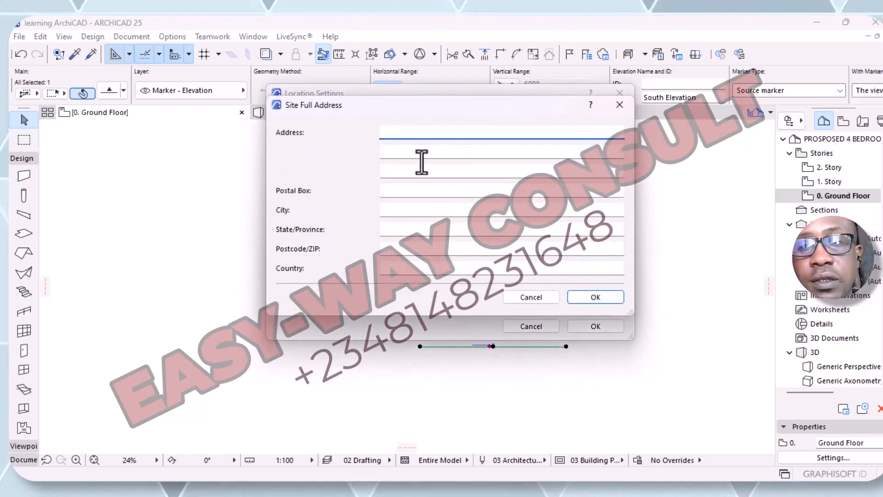
left_click(620, 105)
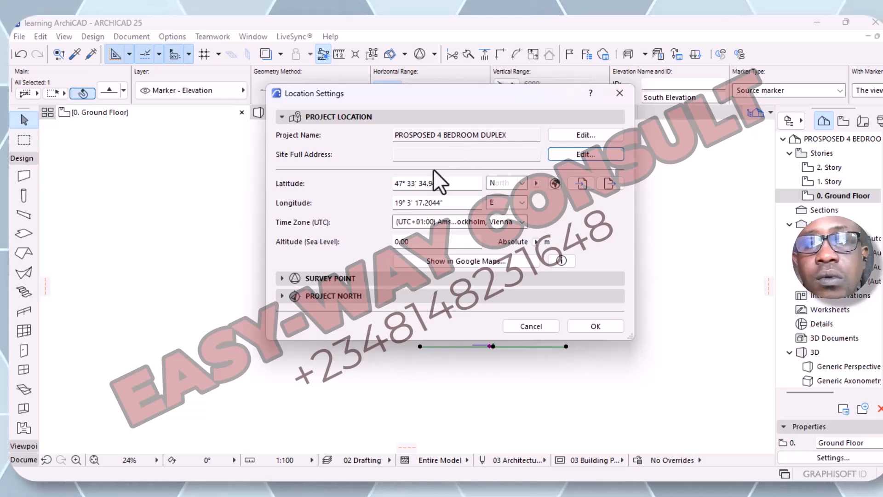
left_click(441, 157)
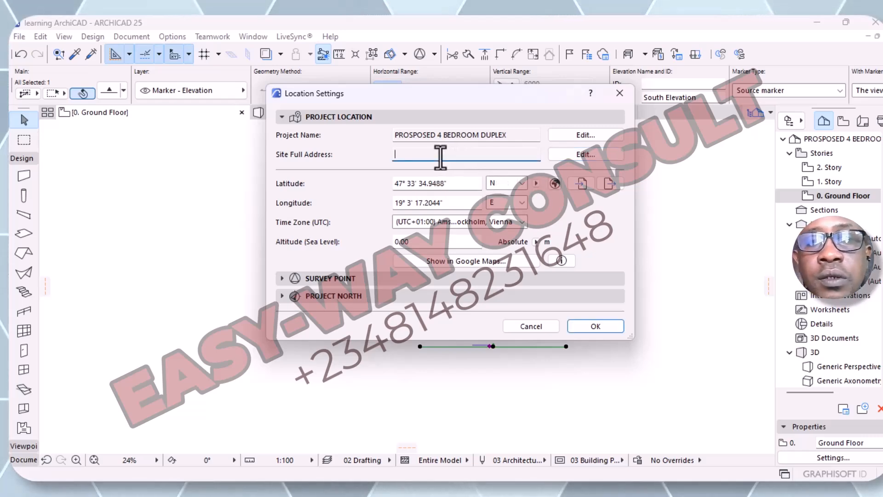
left_click(589, 155)
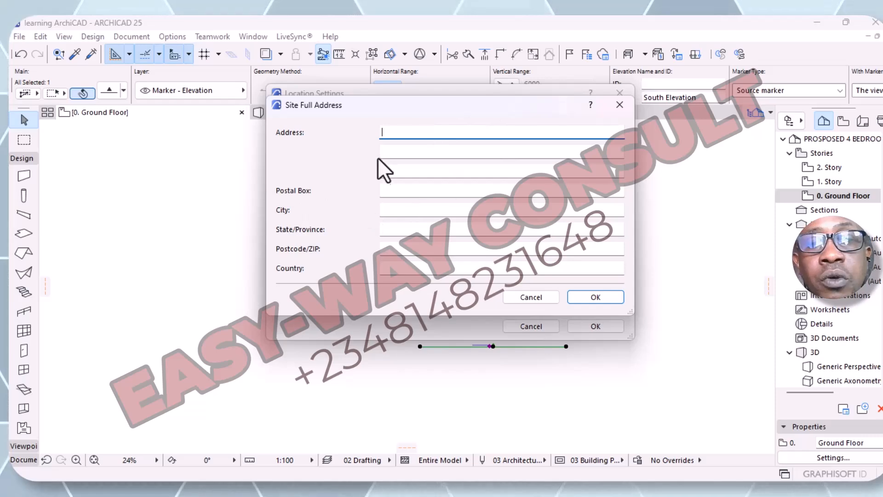
left_click(620, 105)
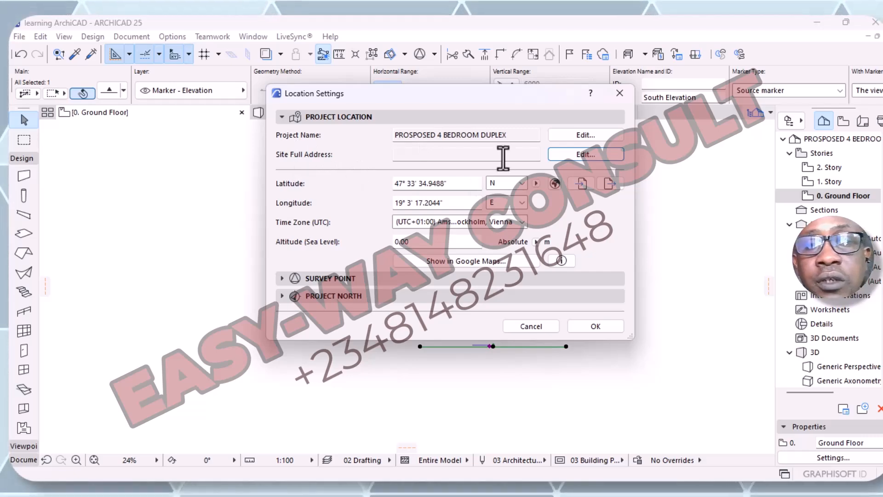
Reopen the project information from the Location Settings and review the Project Description and Site Details entries
left_click(577, 137)
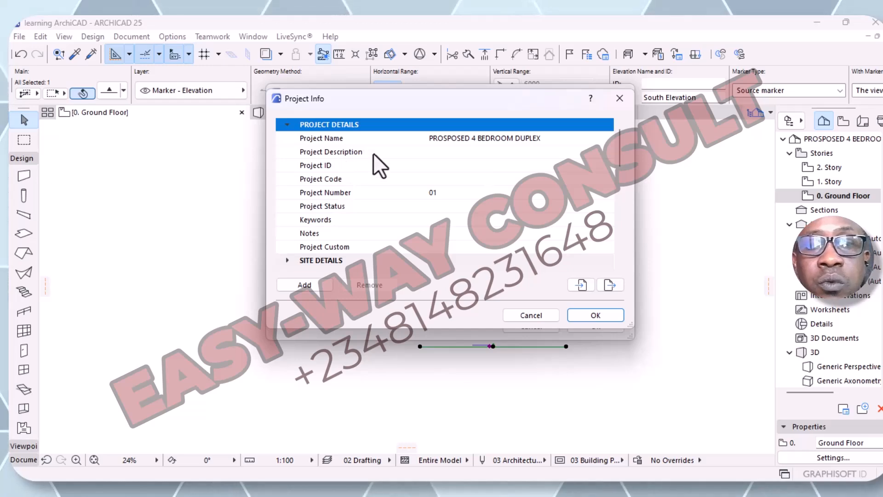
left_click(465, 153)
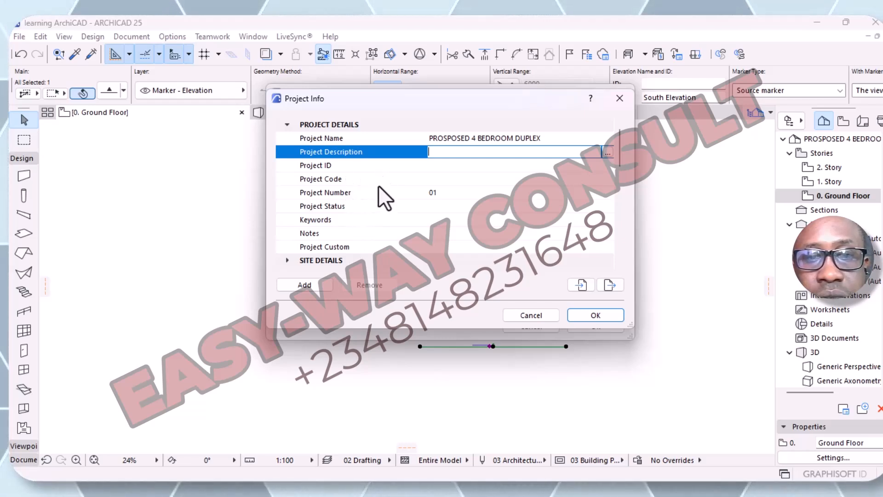
left_click(286, 260)
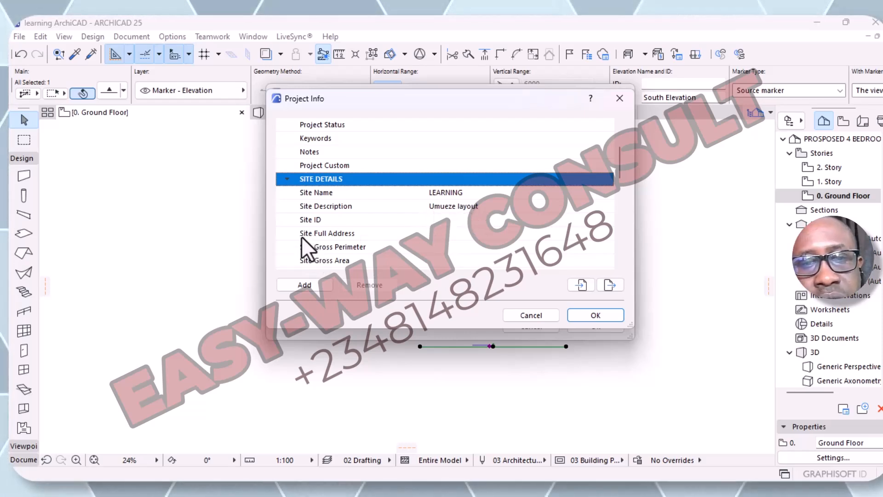
Examine the Site Full Address fields within the project information, leave them empty and return to the Location Settings
left_click(368, 236)
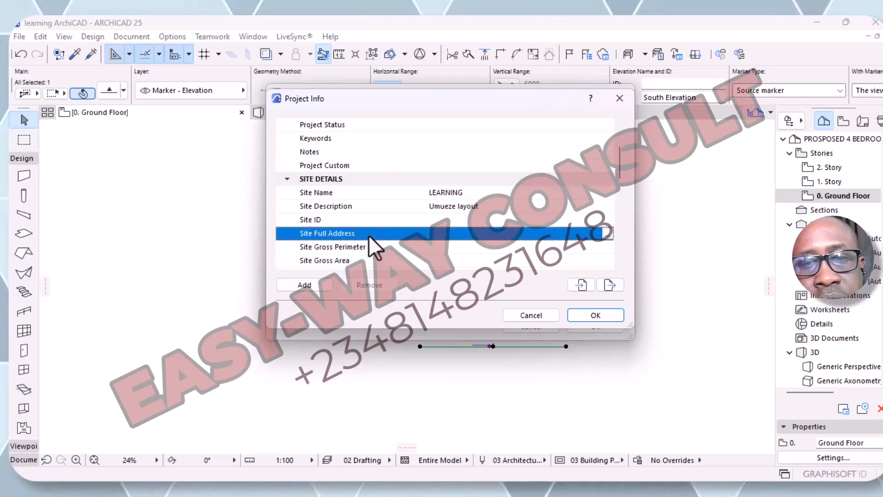
left_click(417, 231)
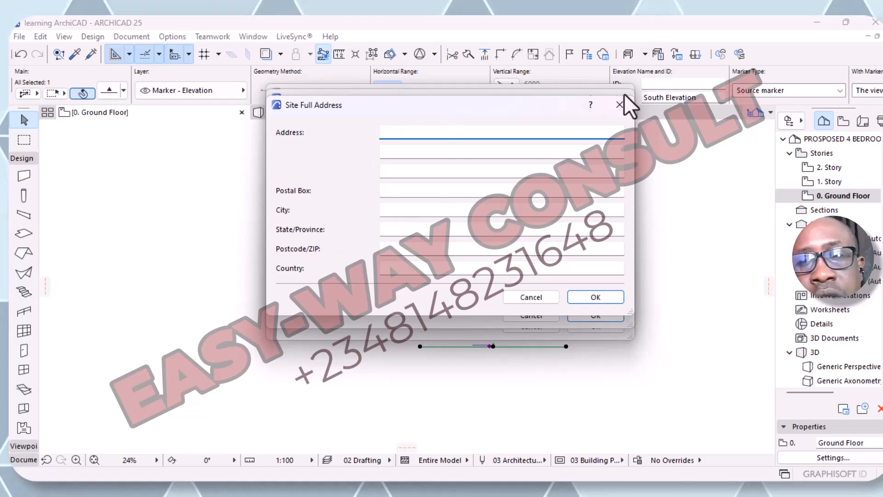
left_click(619, 104)
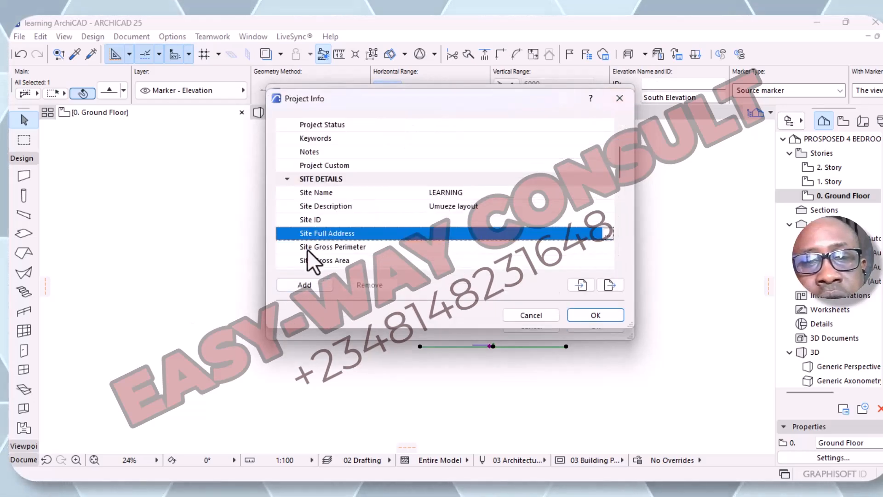
double_click(409, 239)
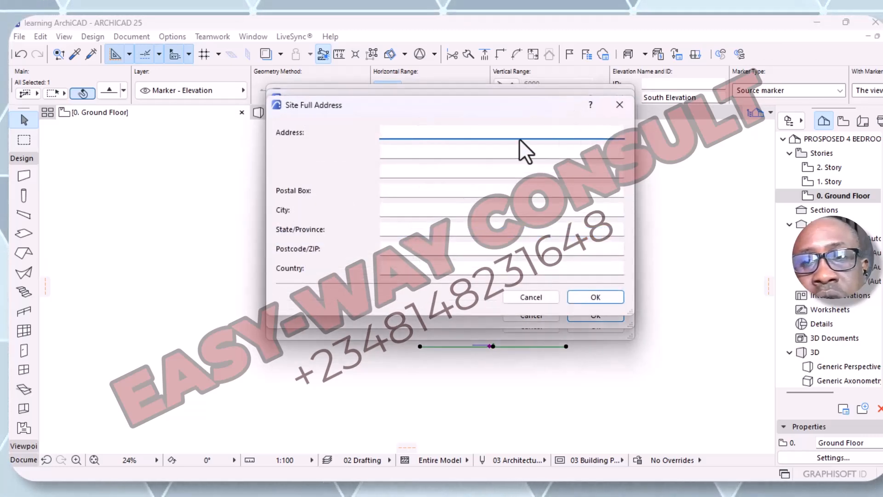
left_click(619, 104)
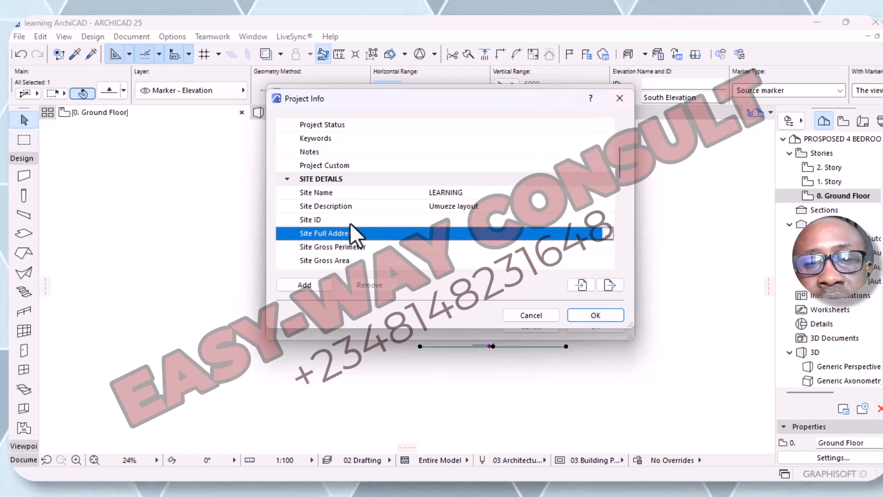
scroll(474, 223, "up", 3)
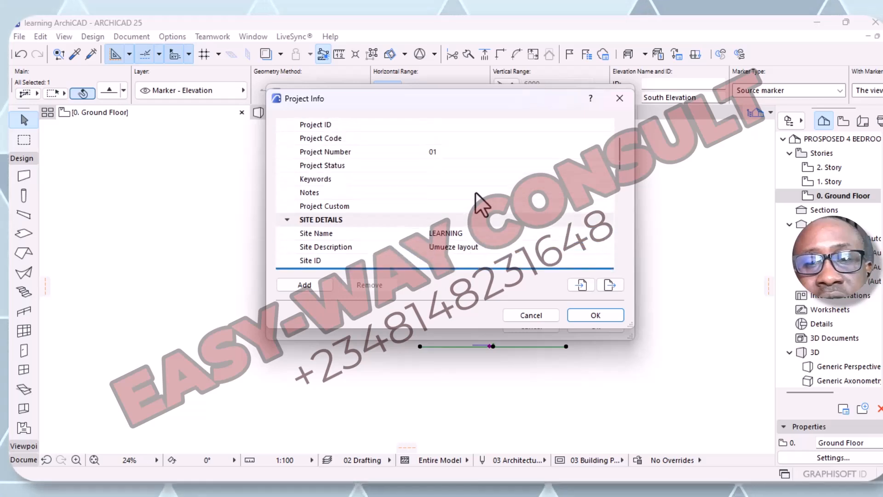
scroll(481, 218, "down", 2)
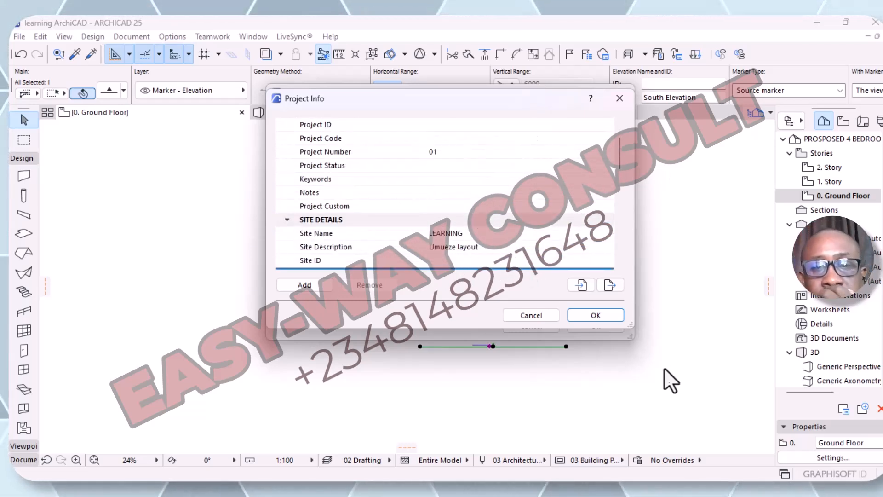
left_click(595, 315)
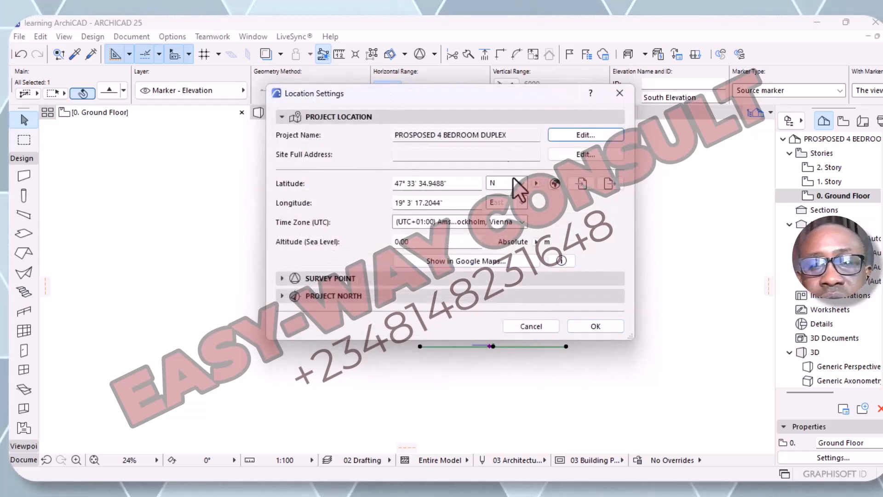
Check the Site Full Address form directly from the Location Settings and close it without entering an address
left_click(576, 159)
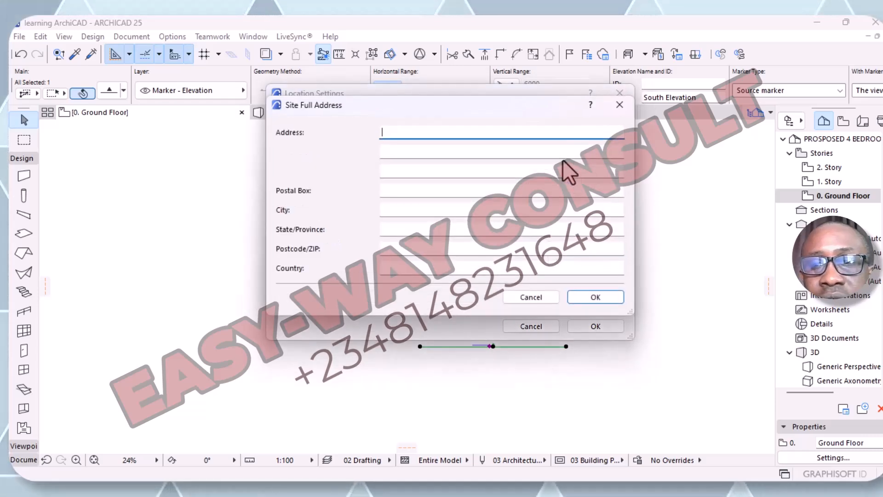
left_click(619, 104)
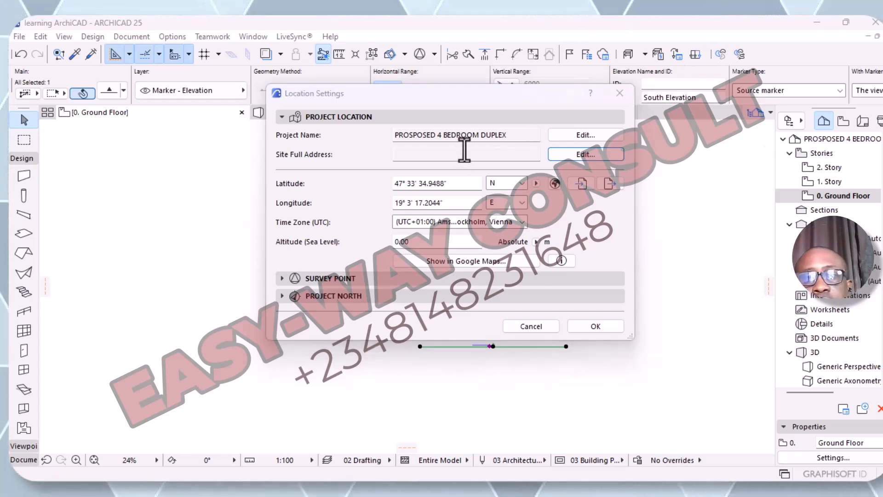
left_click(570, 155)
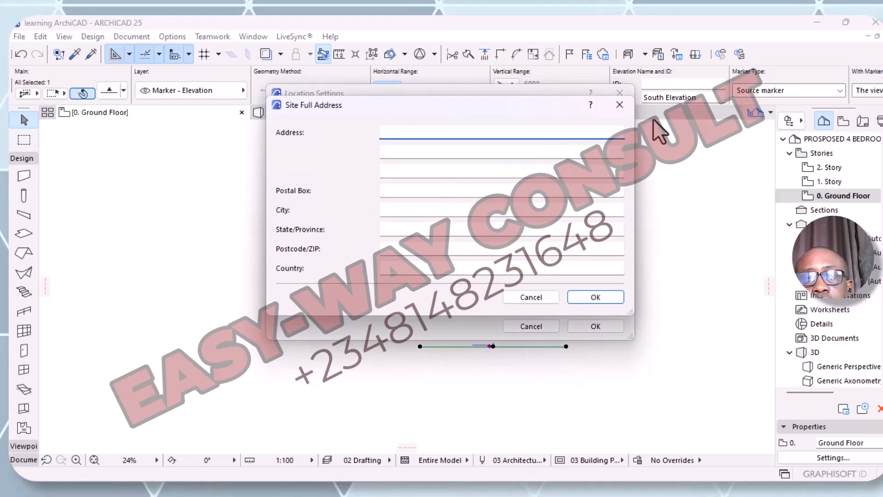
left_click(620, 104)
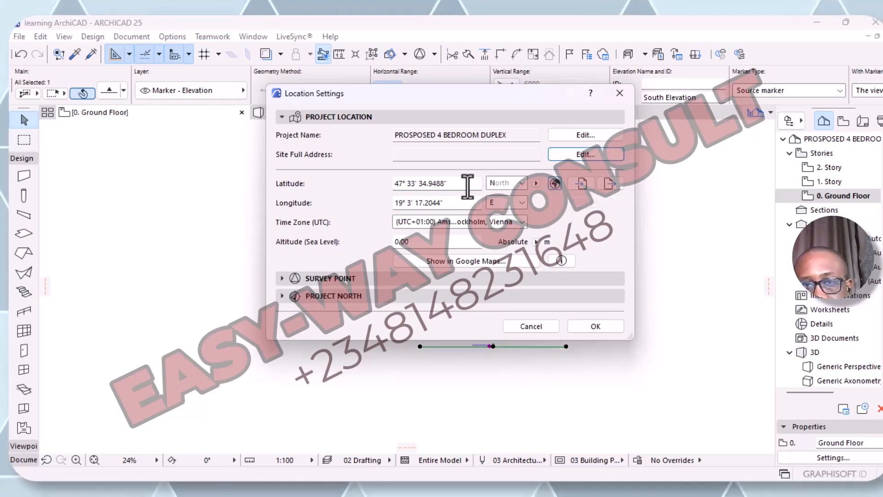
Browse the predefined cities and apply Budapest as the project's geographic location
left_click(555, 185)
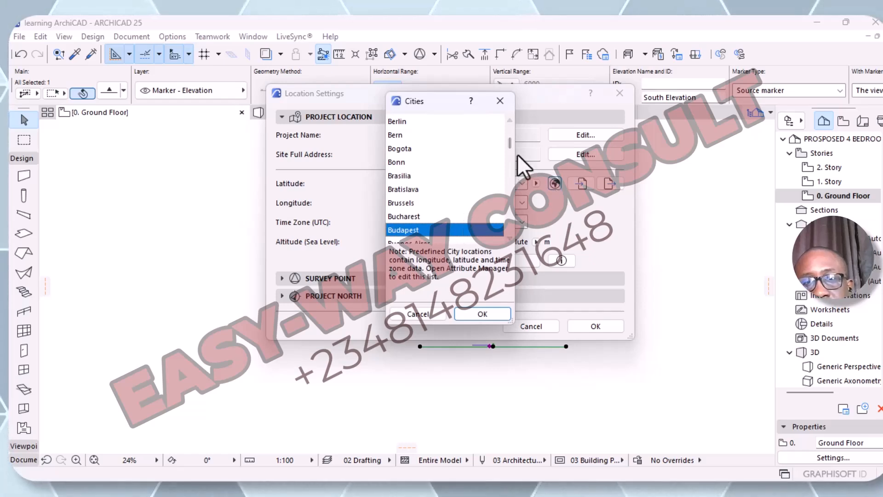
scroll(509, 151, "down", 1)
left_click_drag(509, 152, 509, 222)
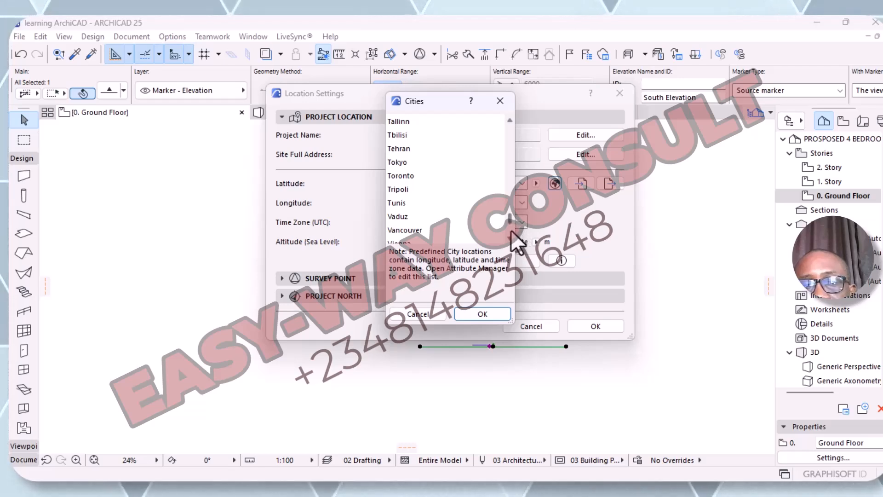
left_click(479, 314)
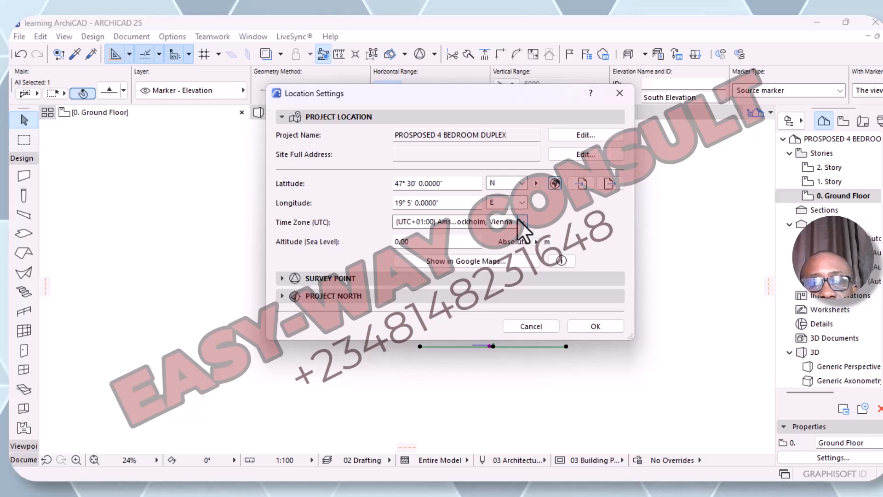
Review the Survey Point and Project North sections, then accept the Location Settings
left_click(281, 280)
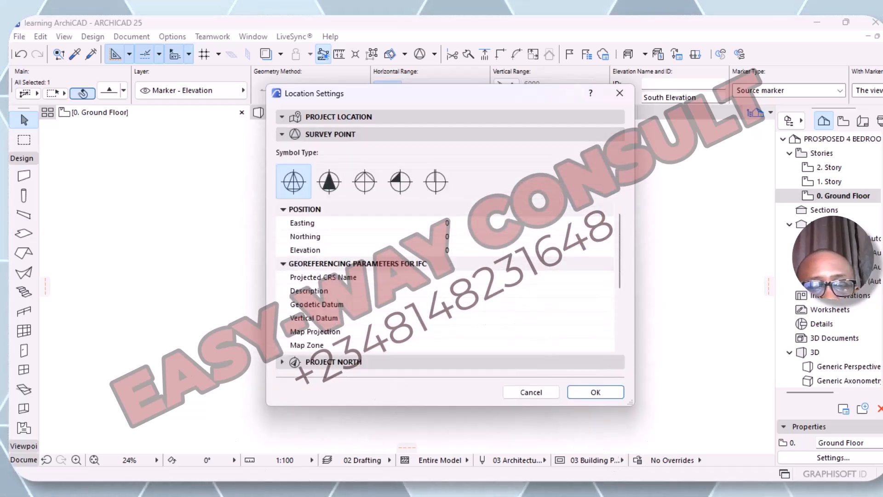
left_click(306, 490)
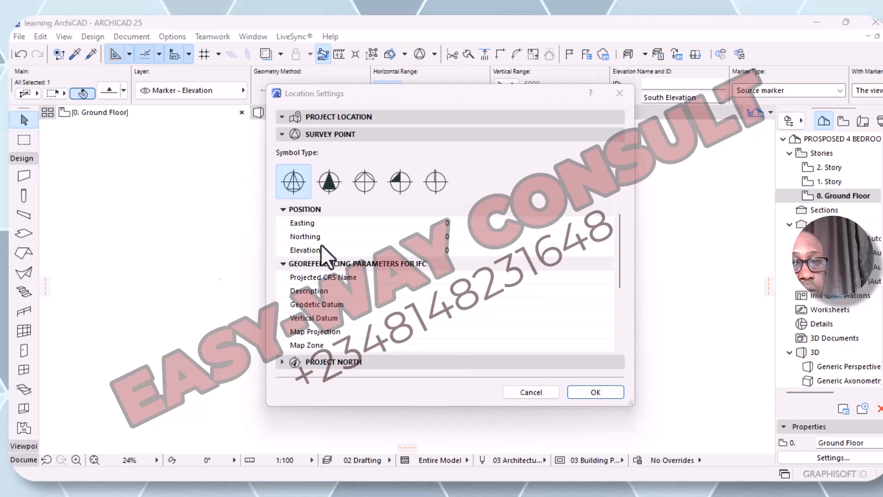
scroll(450, 249, "down", 5)
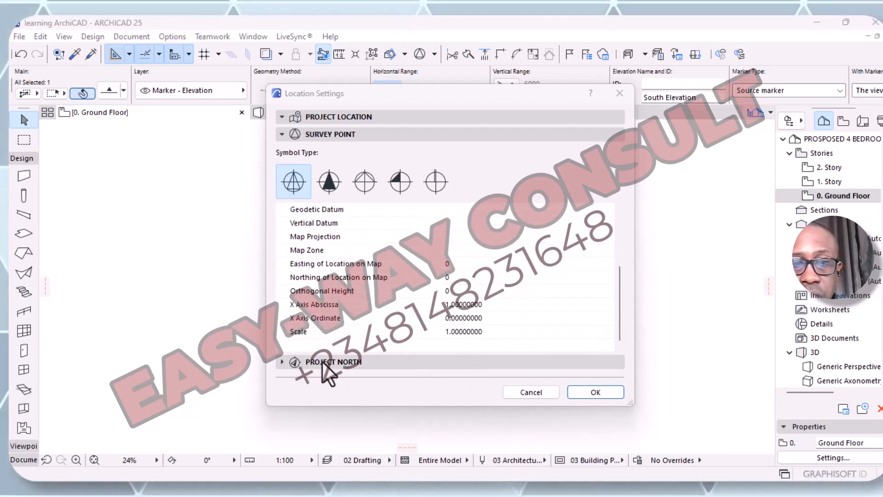
left_click(282, 361)
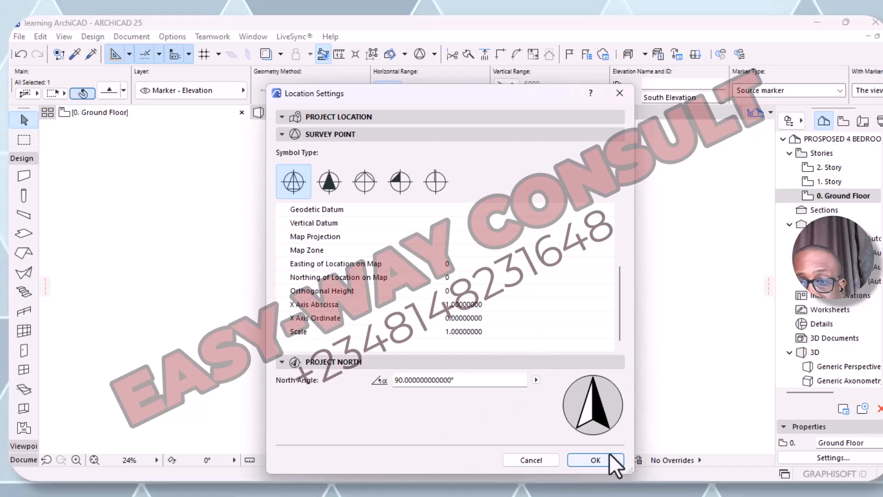
left_click(588, 462)
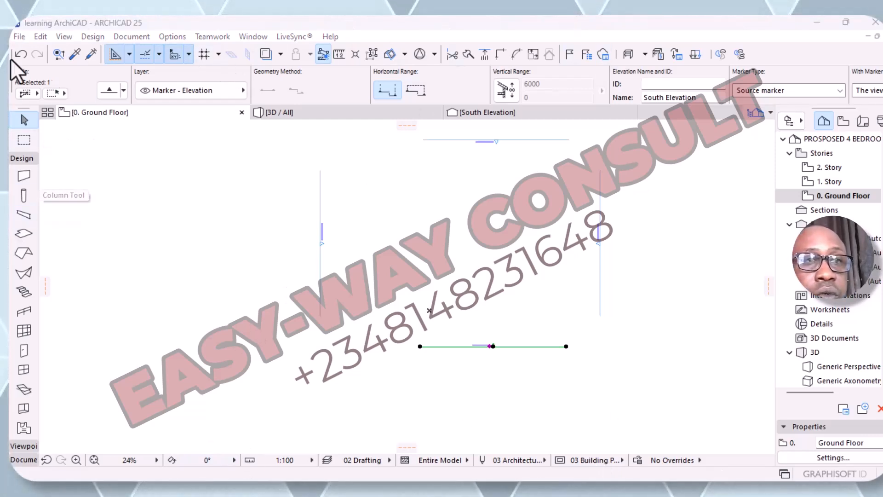
Save the project with its updated location settings
left_click(22, 37)
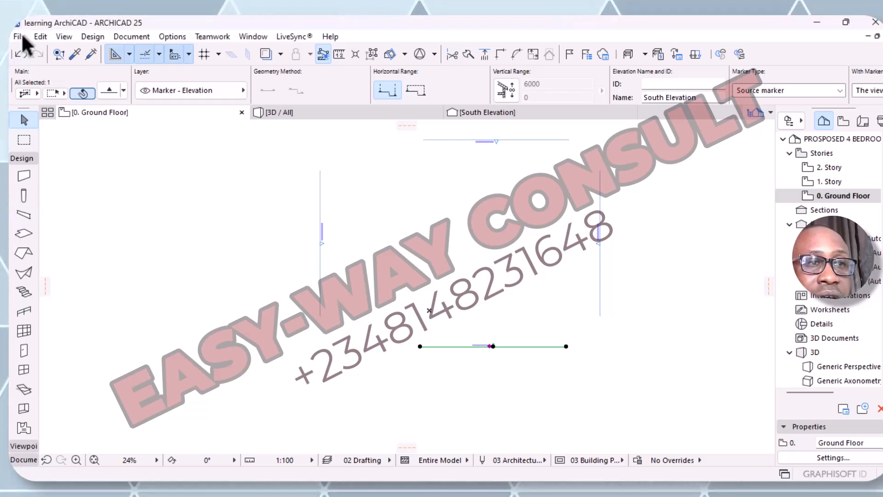
left_click(21, 35)
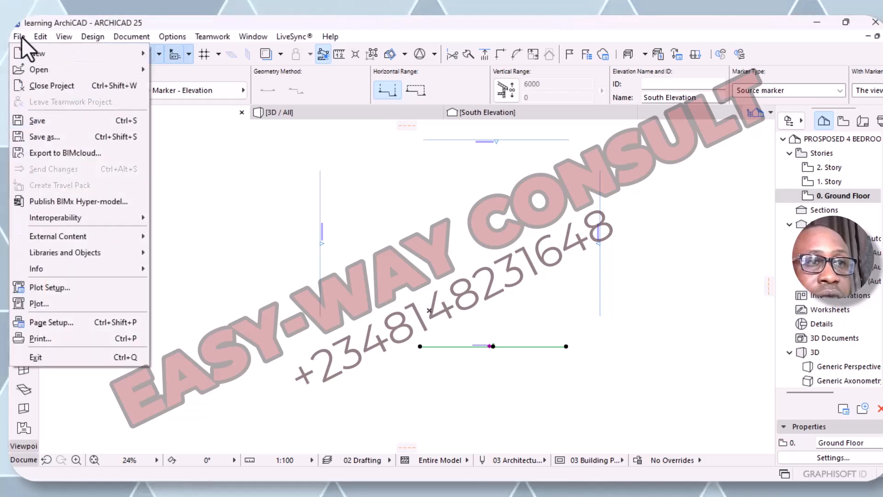
left_click(36, 120)
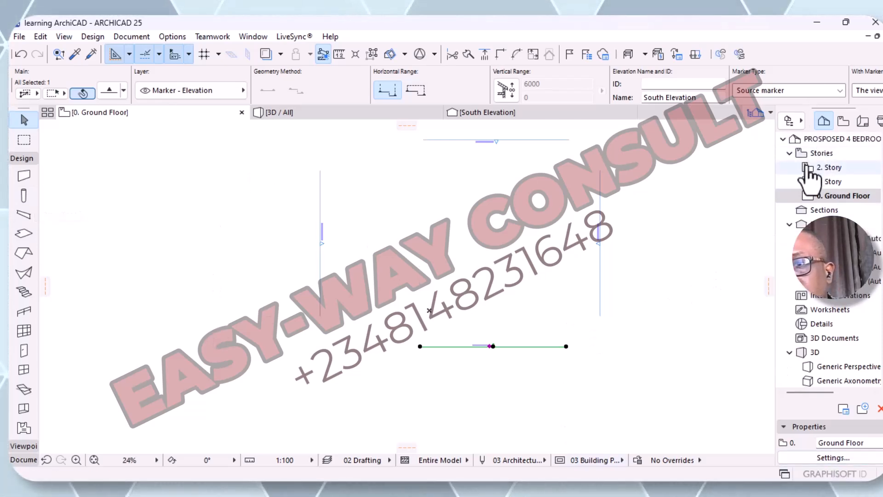
Open the Story Settings and rename the Ground Floor story as "dpc level"
left_click(828, 458)
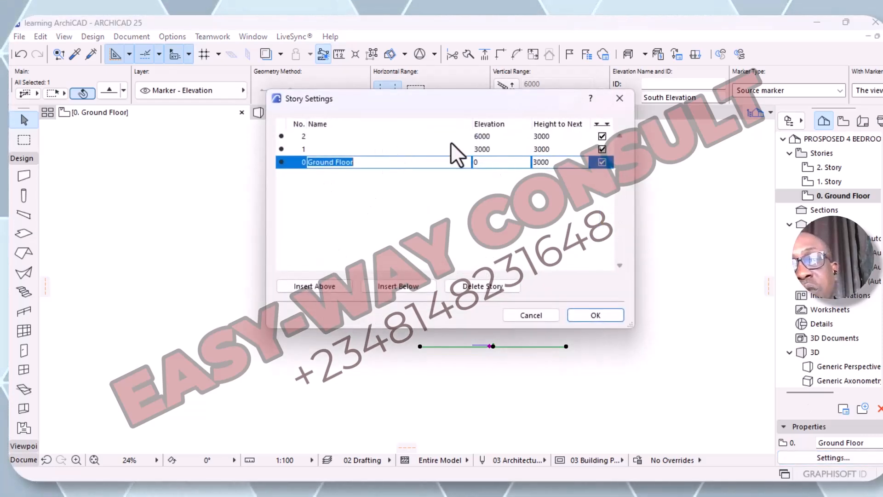
left_click(372, 166)
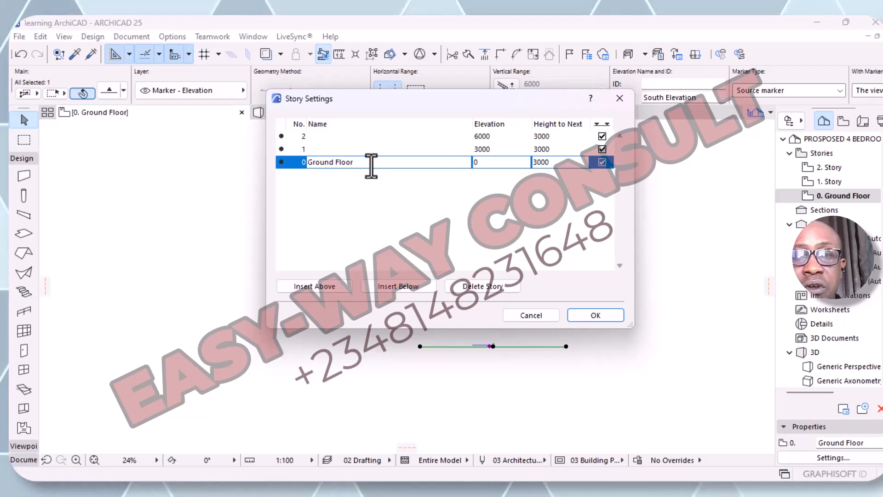
key("BackSpace")
key("BackSpace")
key("BackSpace")
key("BackSpace")
key("BackSpace")
key("BackSpace")
key("BackSpace")
key("BackSpace")
key("BackSpace")
key("BackSpace")
key("BackSpace")
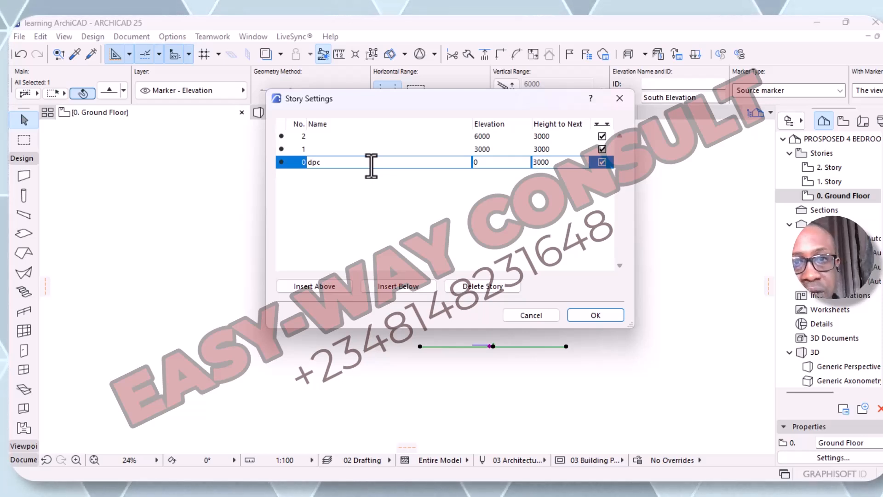
type("level")
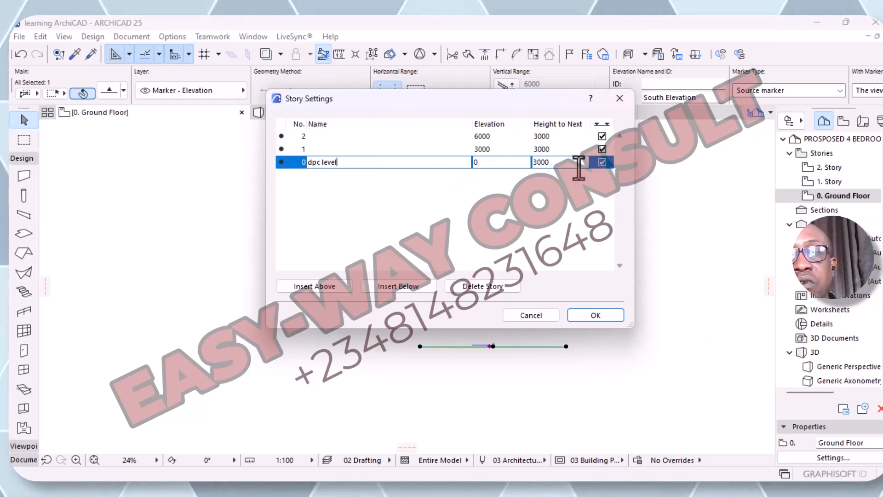
Set the dpc level story's height to next to 600
left_click(560, 163)
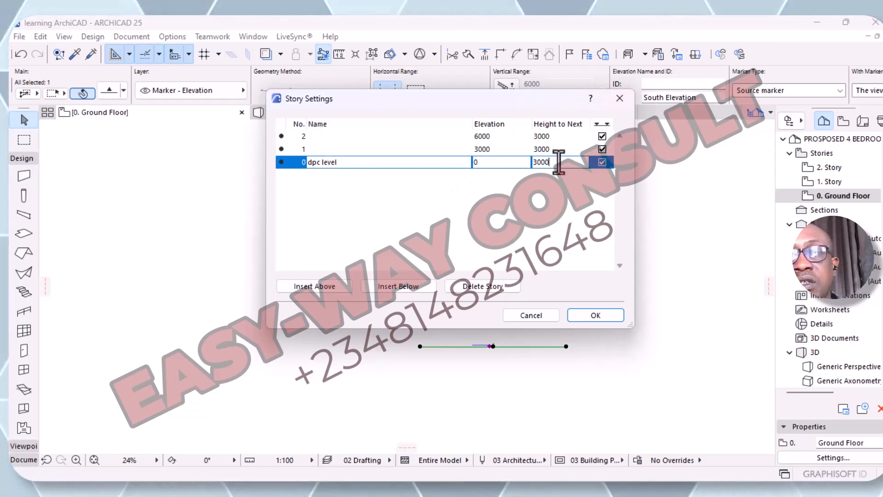
key("BackSpace")
key("BackSpace")
key("BackSpace")
key("BackSpace")
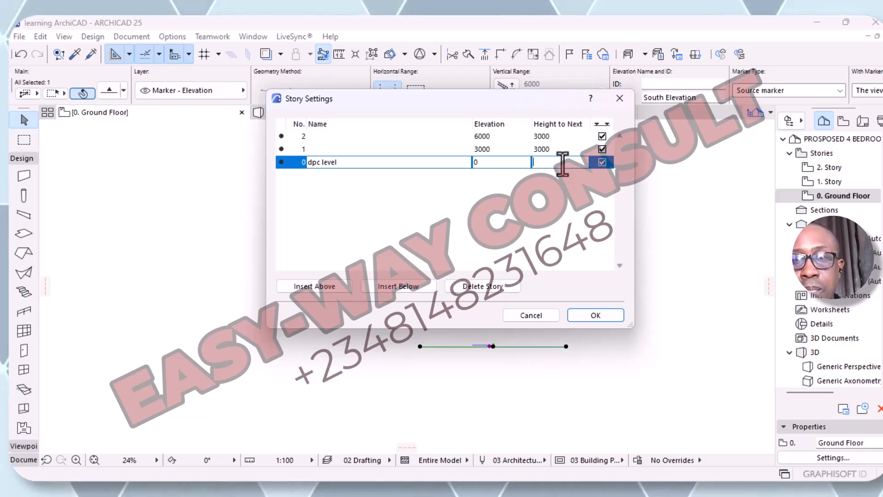
type("600")
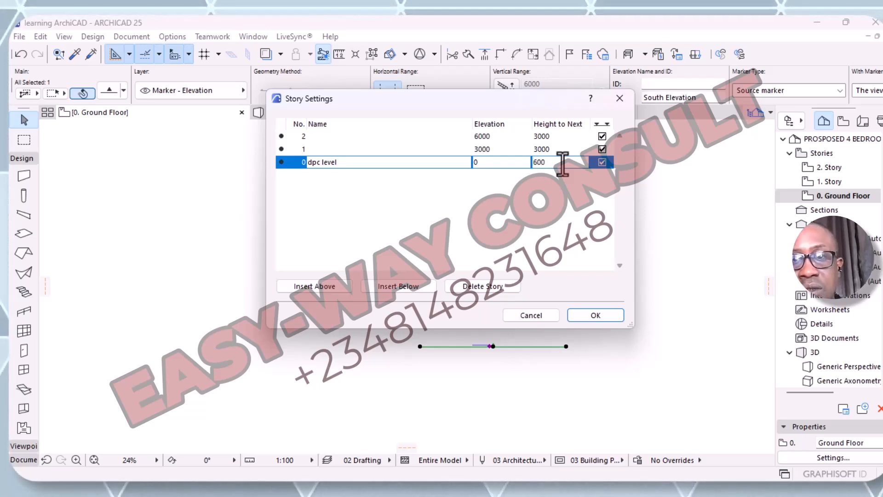
key("Return")
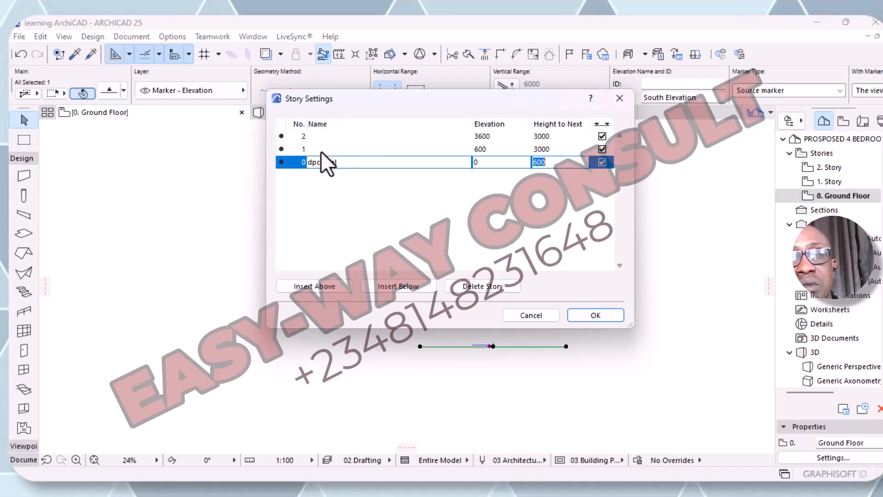
Insert two new stories above story 2 in the Story Settings
left_click(316, 137)
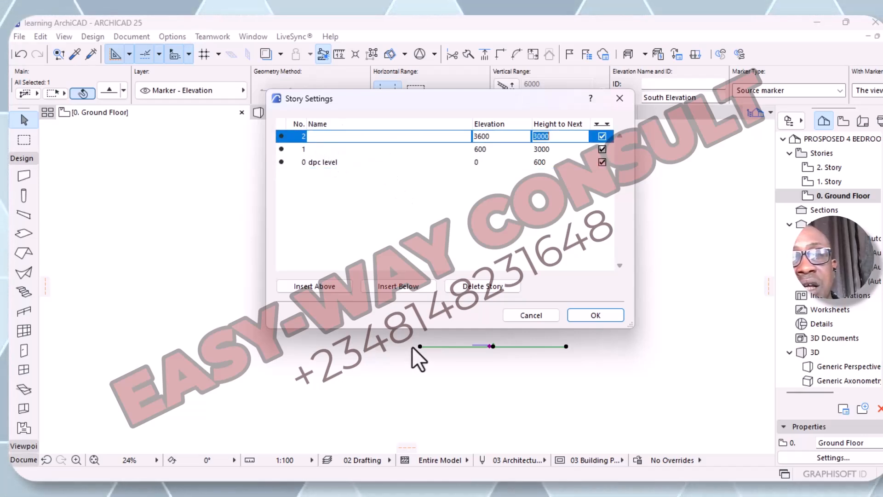
left_click(334, 289)
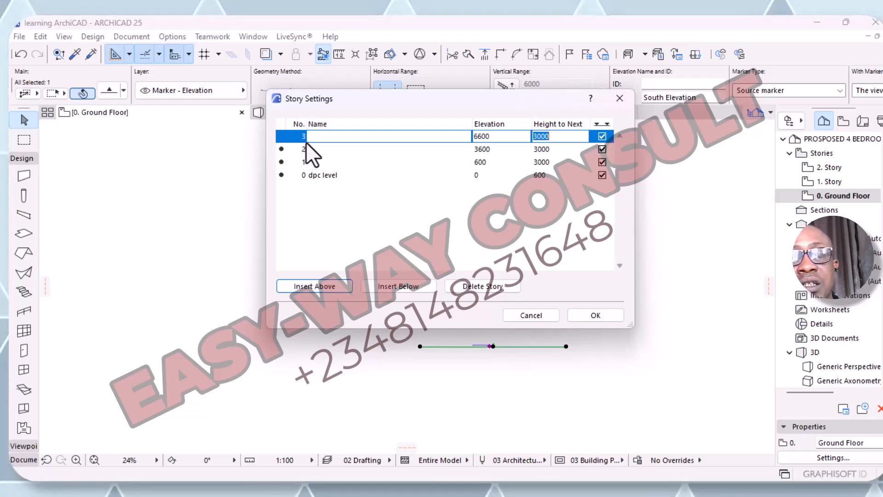
left_click(336, 286)
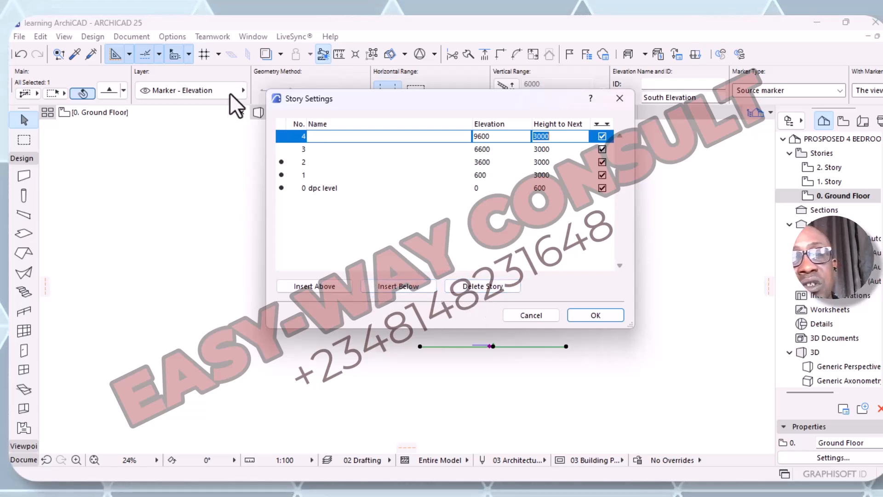
left_click(318, 150)
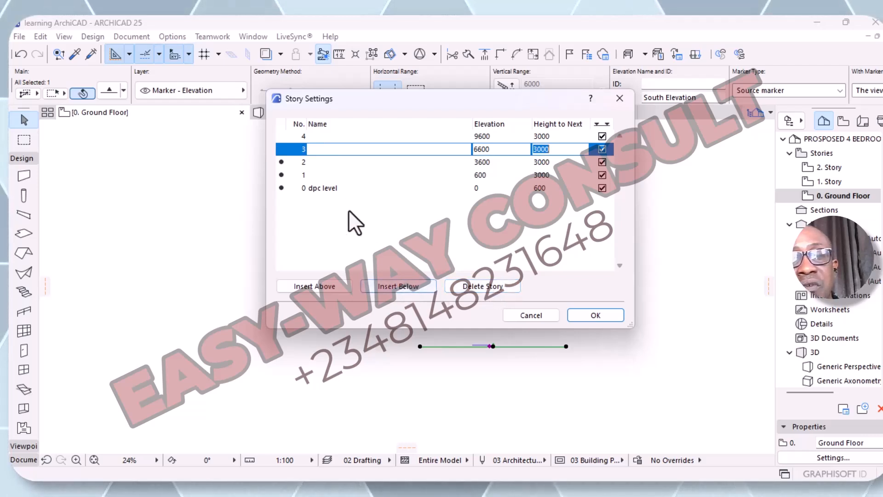
left_click(311, 189)
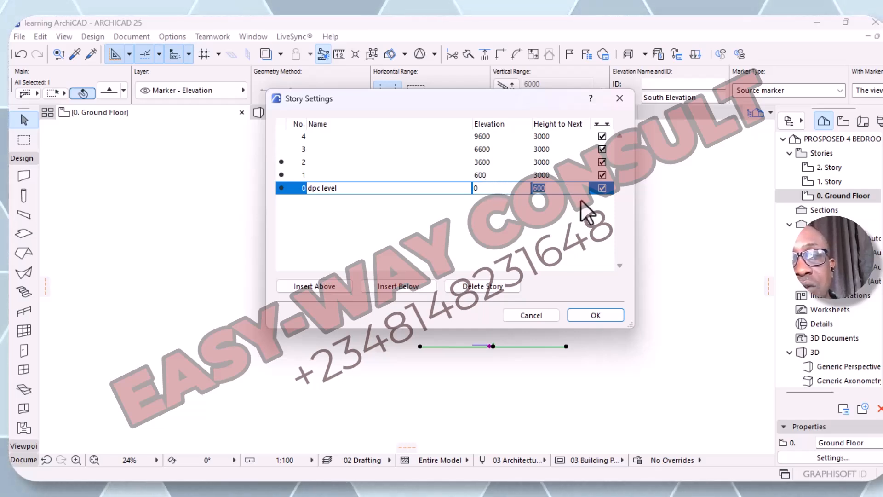
left_click(557, 190)
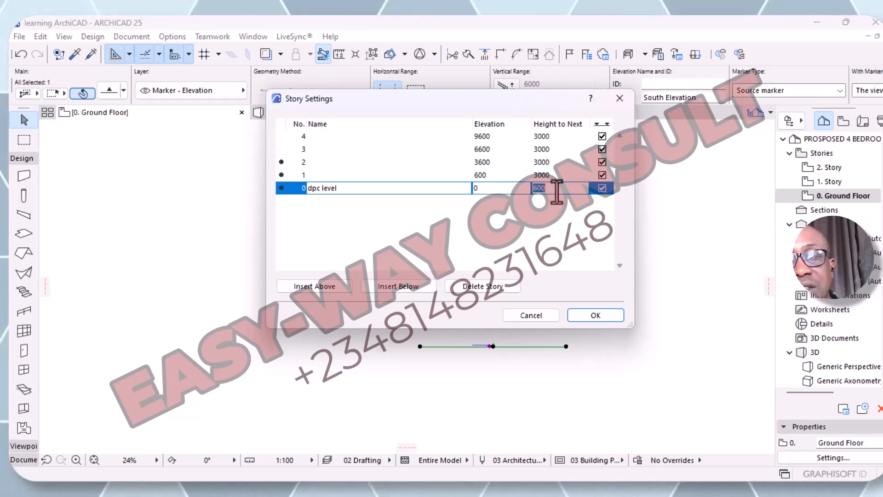
Name story 1, directly above the dpc level, "ground floor"
left_click(477, 174)
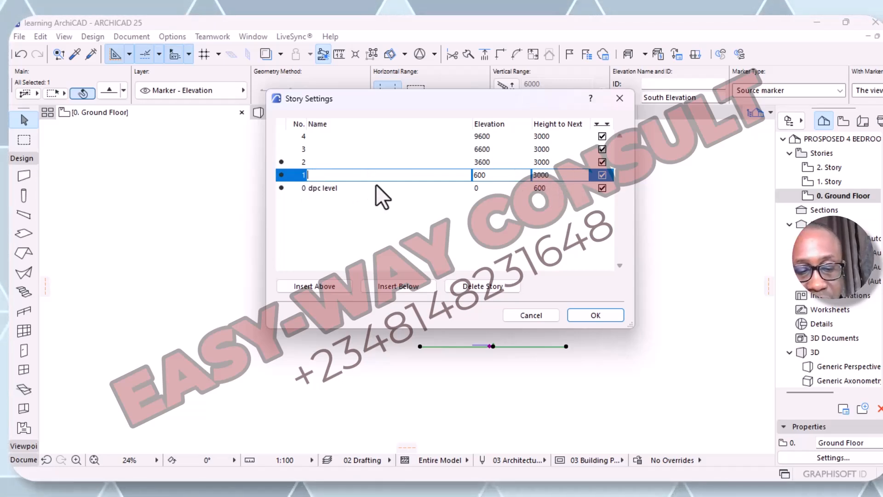
type("gro")
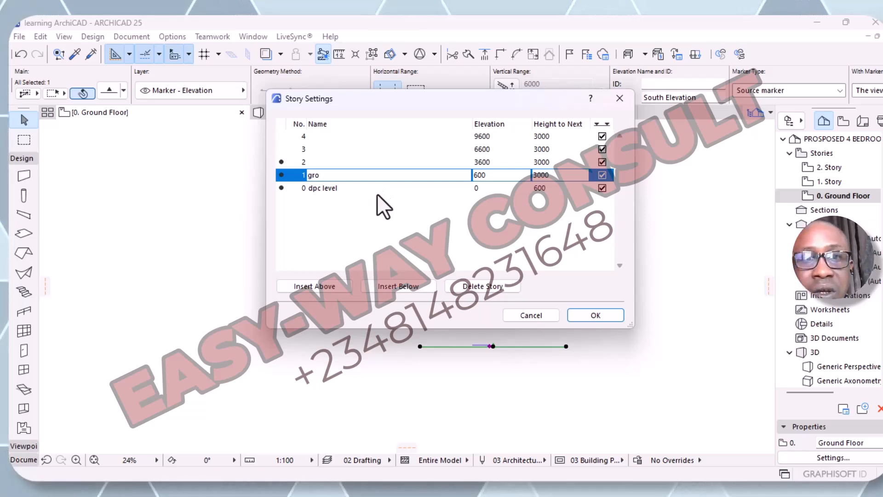
type("u")
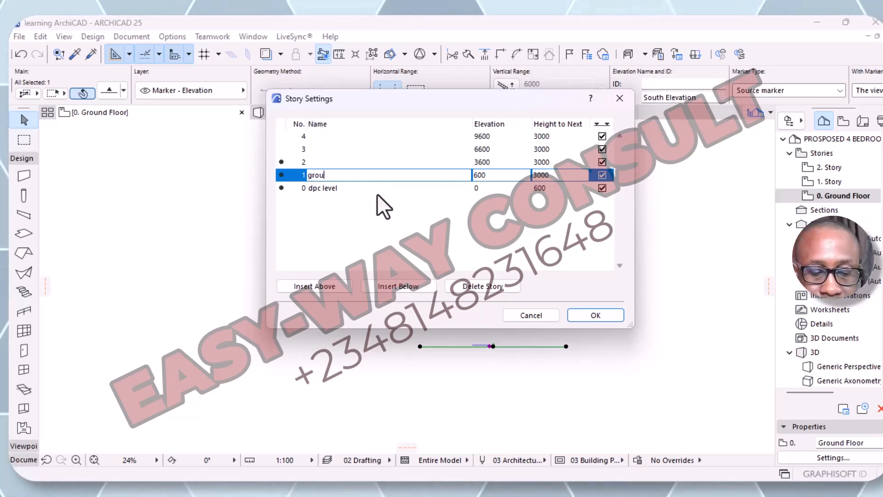
type("nd floor")
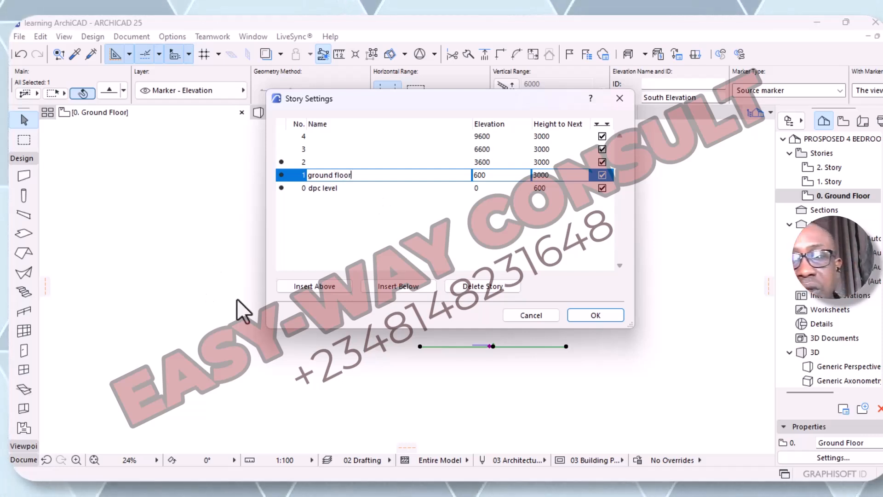
Set the ground floor story's height to next to 3150
left_click(555, 175)
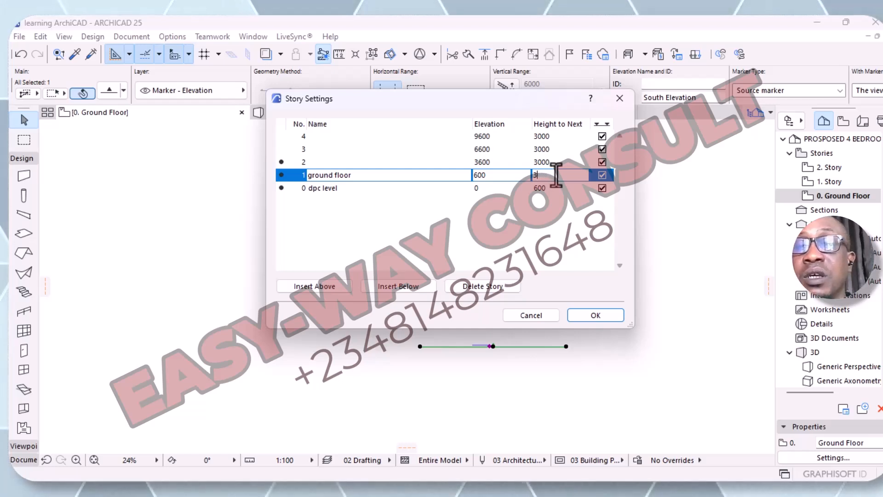
type("1")
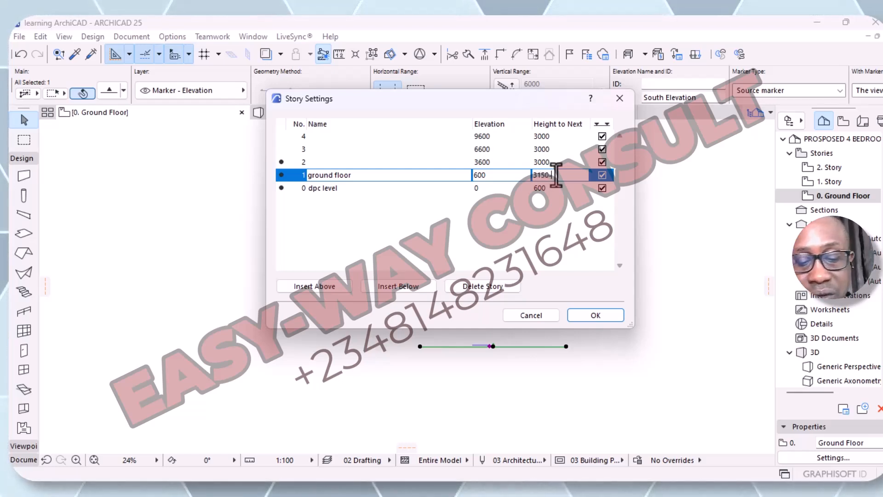
type("50")
key("Return")
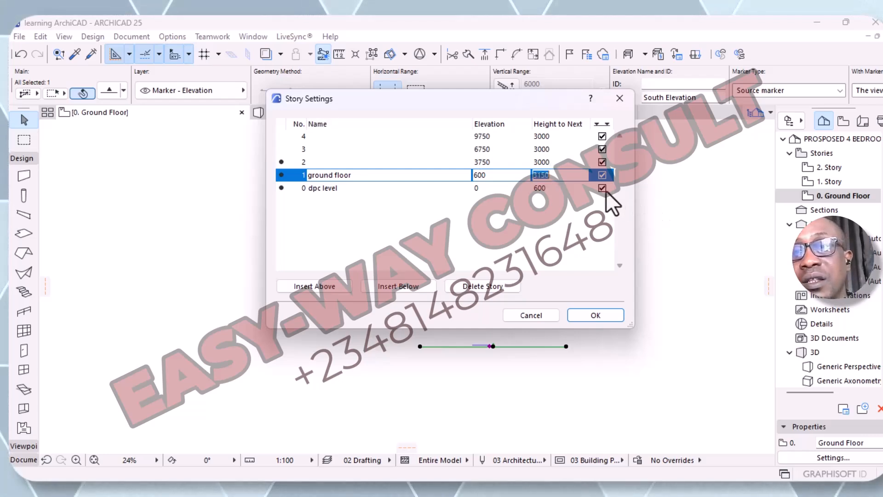
Set the ground floor story's height to next to 3750
left_click(571, 176)
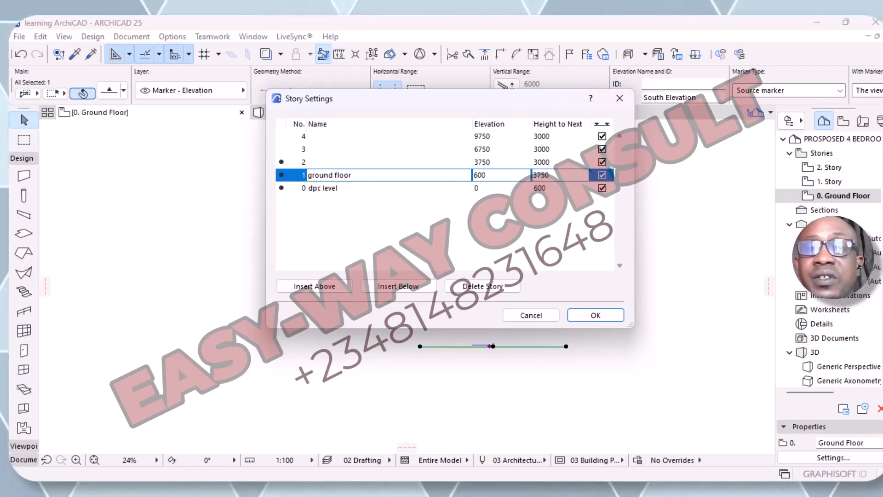
key("Return")
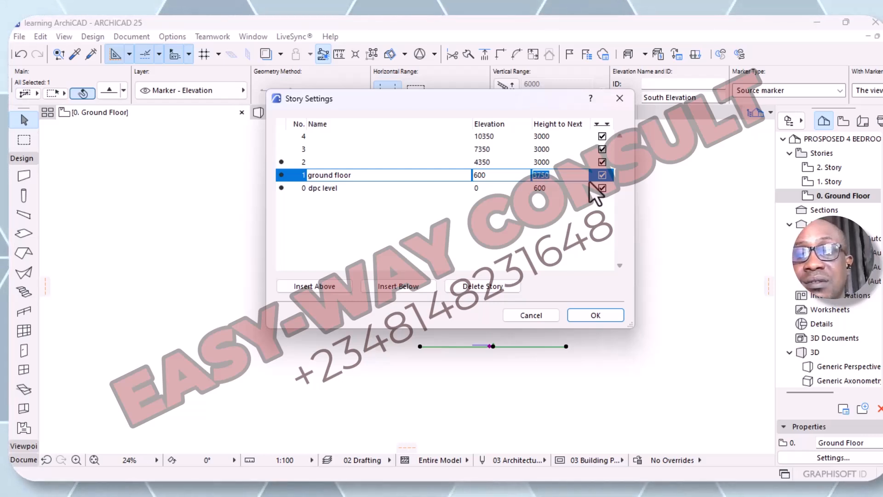
left_click(489, 175)
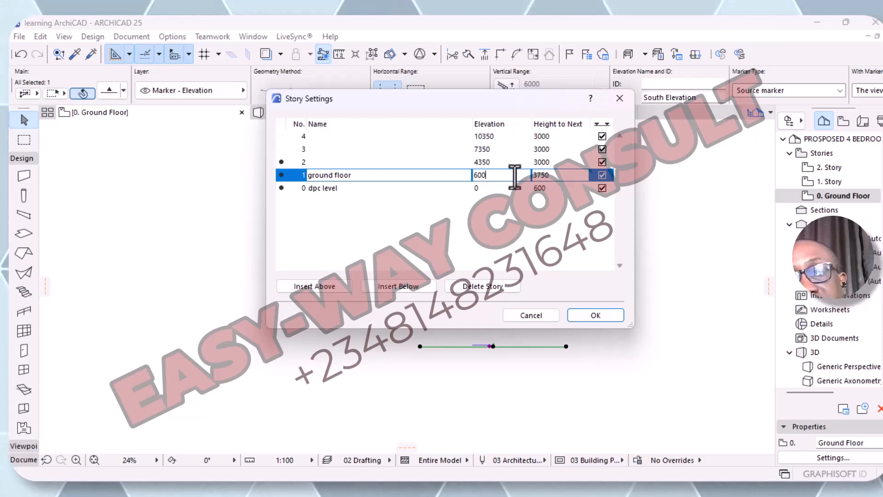
left_click(516, 220)
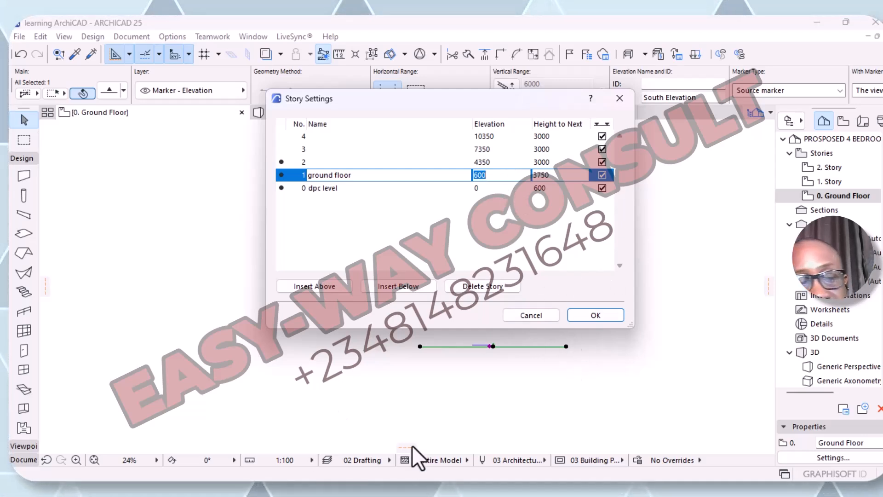
left_click(407, 492)
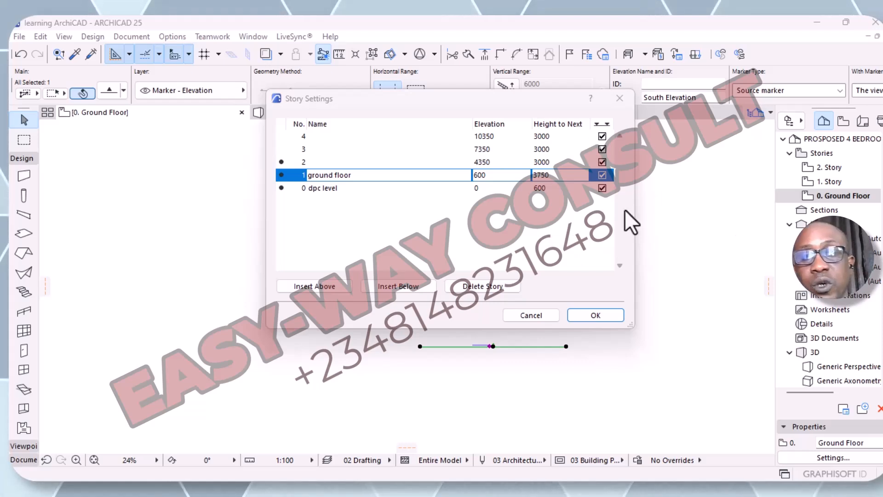
Set story 2's height to next to 3750
left_click(553, 162)
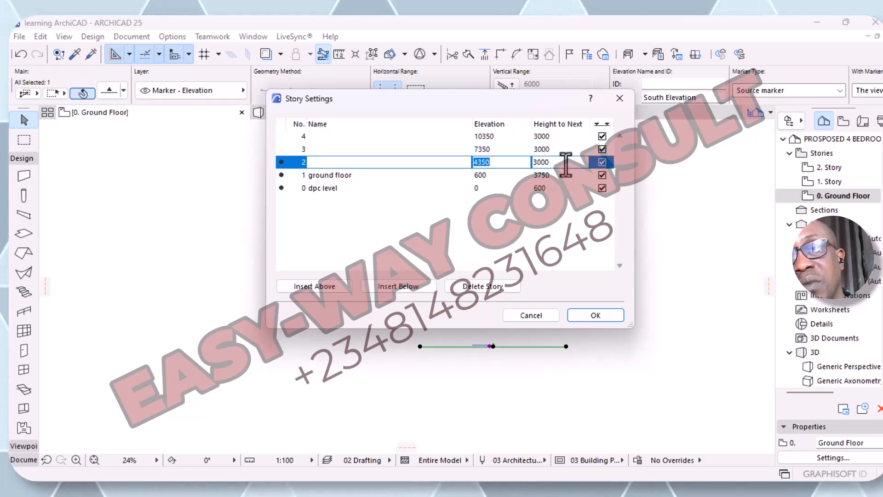
left_click(554, 164)
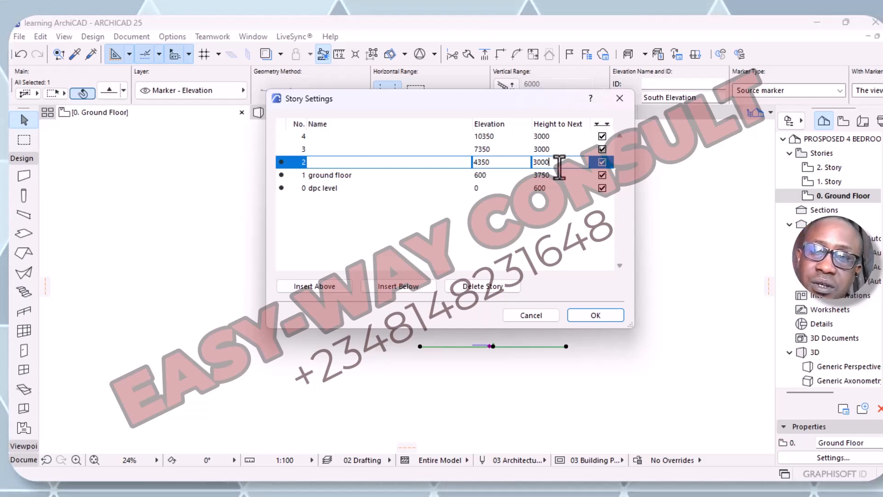
key("BackSpace")
key("BackSpace")
key("BackSpace")
key("Return")
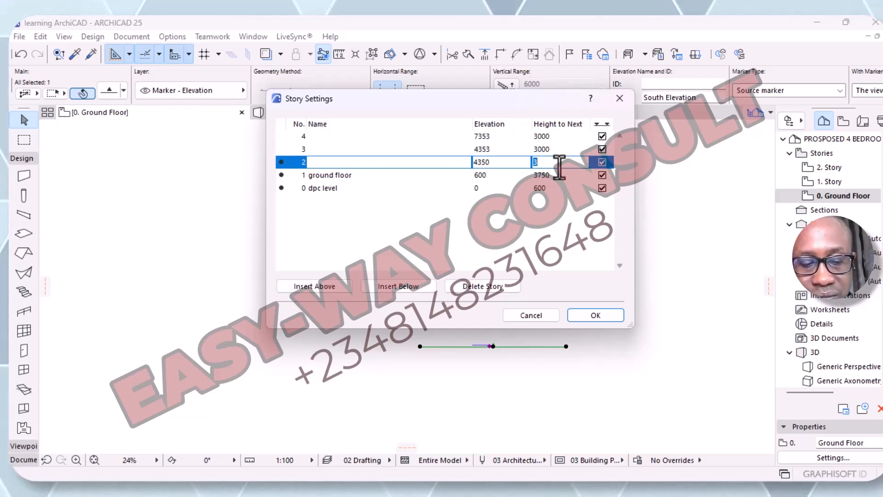
key("BackSpace")
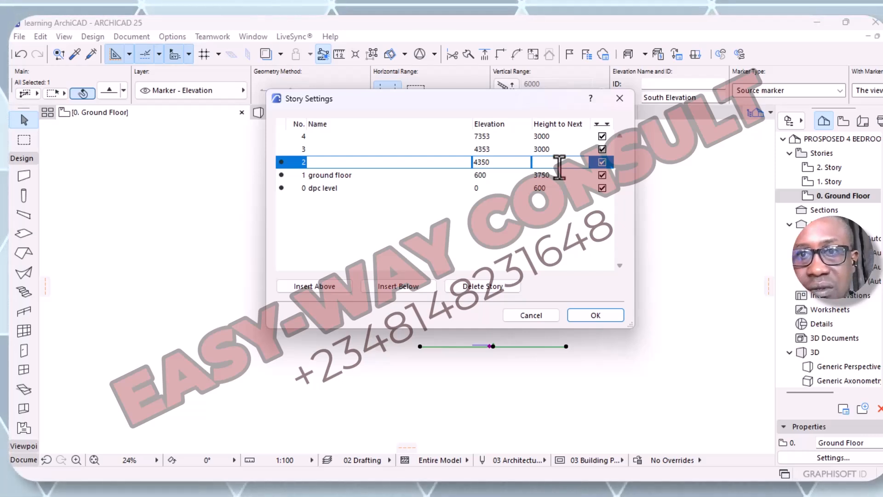
type("37")
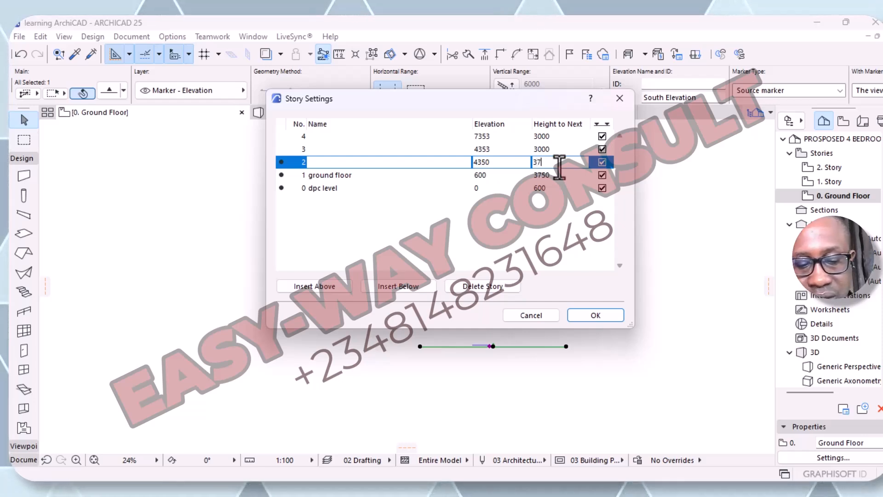
type("50")
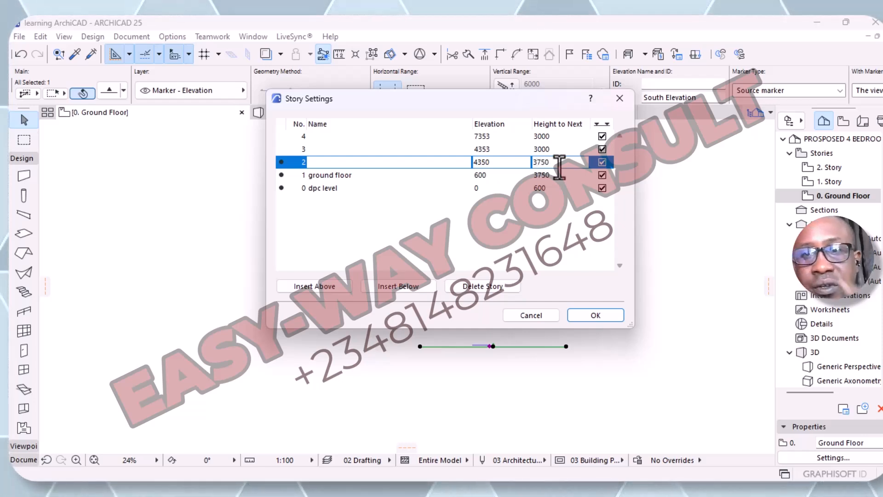
key("Return")
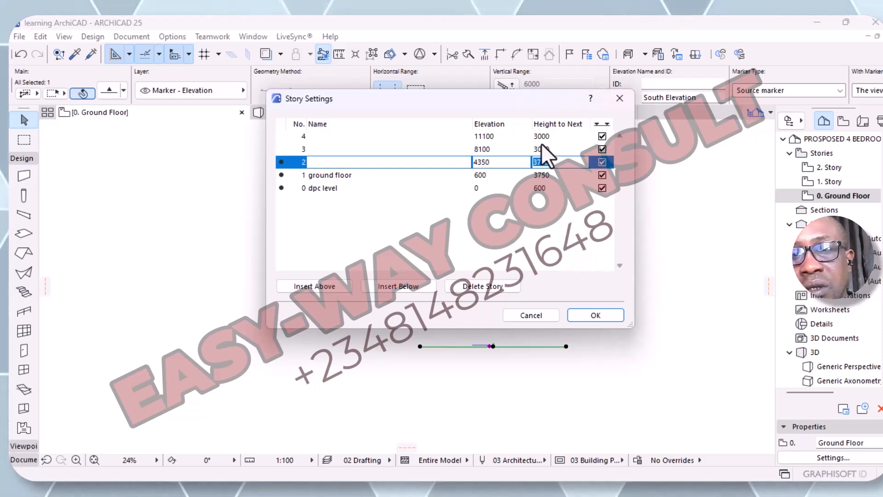
Delete the two unnamed stories above story 2
left_click(499, 149)
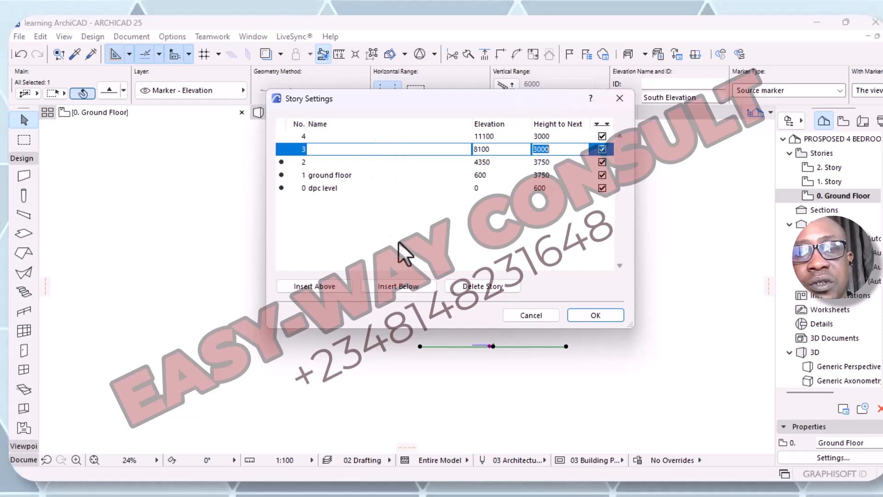
left_click(478, 286)
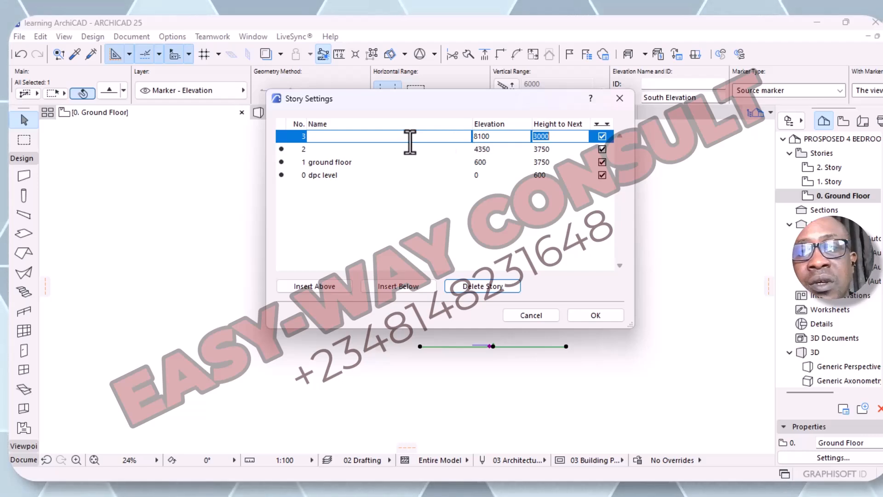
left_click(481, 287)
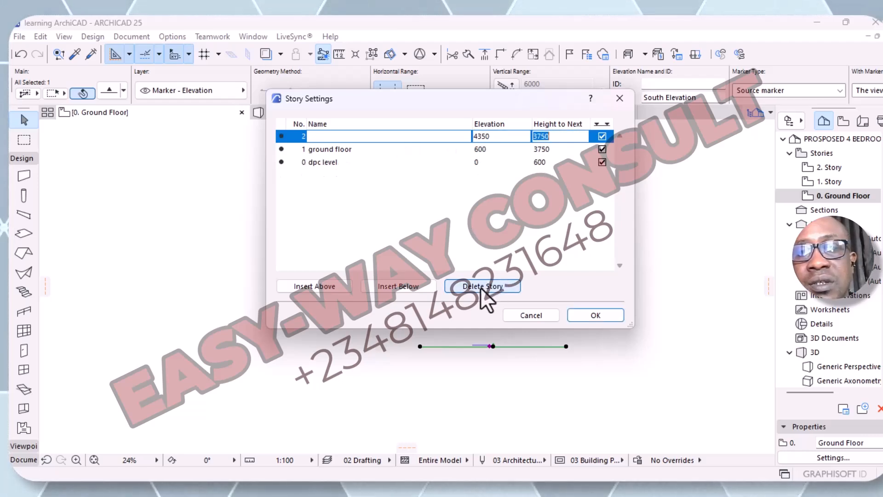
Set story 2's height to next to 3000
left_click(559, 136)
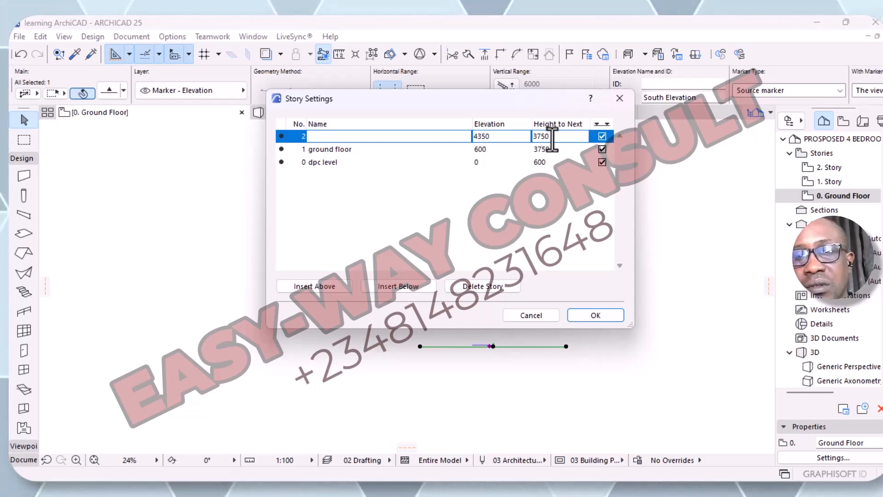
key("BackSpace")
key("BackSpace")
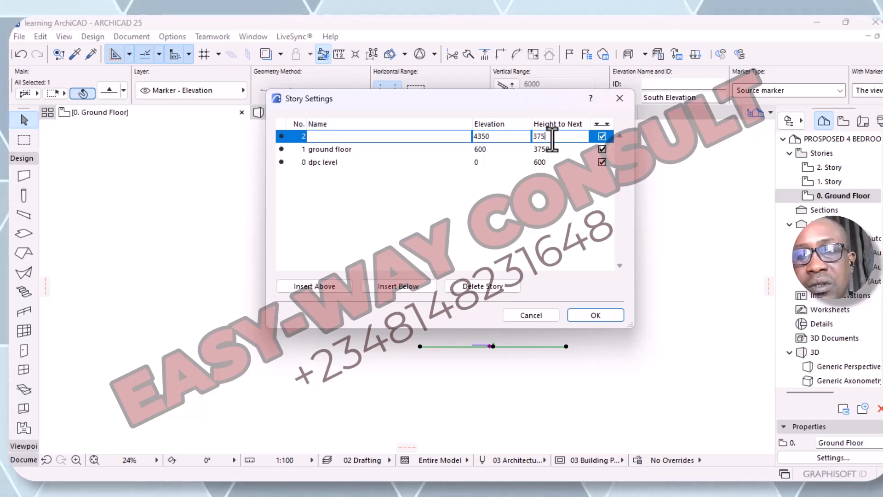
key("BackSpace")
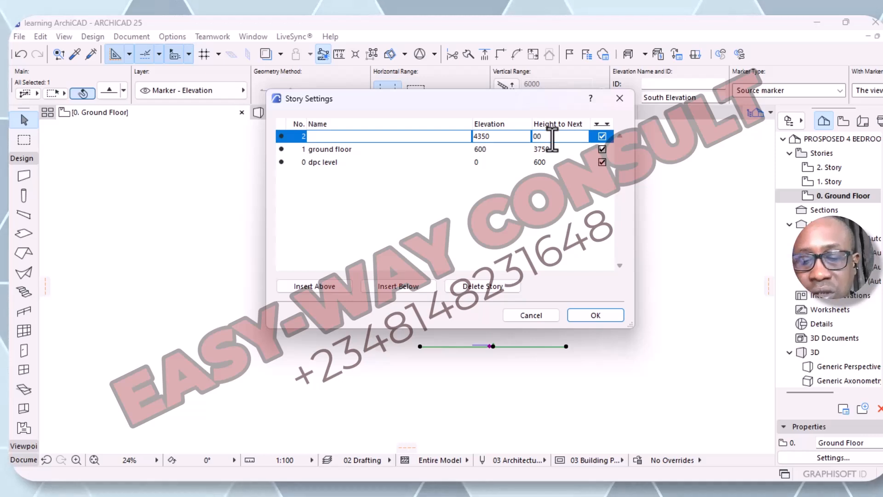
type("3000")
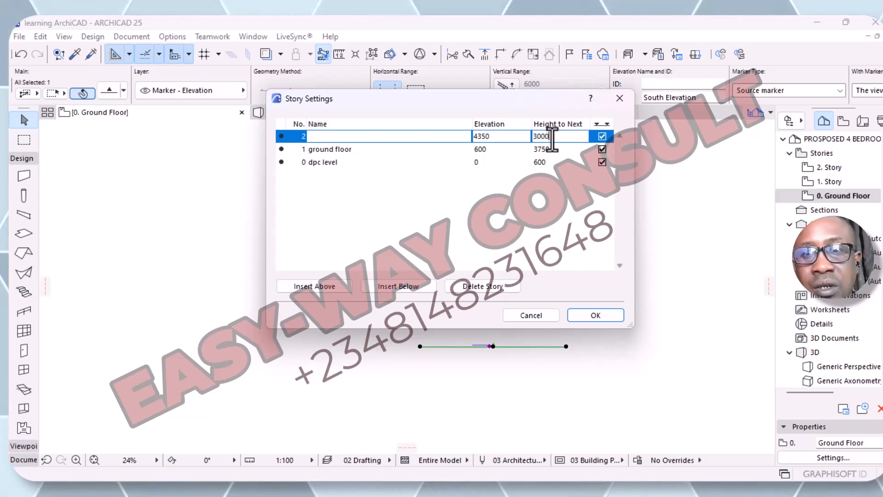
double_click(553, 139)
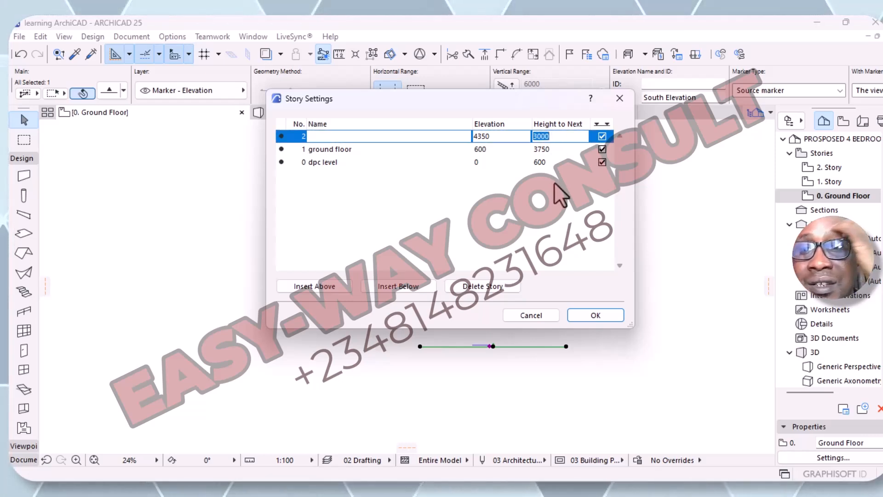
Insert one new story above story 2 and accept the Story Settings
left_click(341, 288)
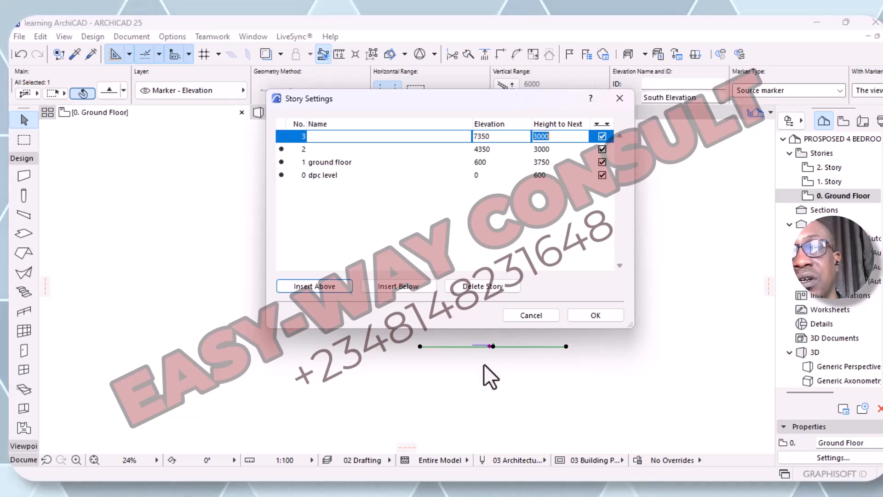
left_click(595, 316)
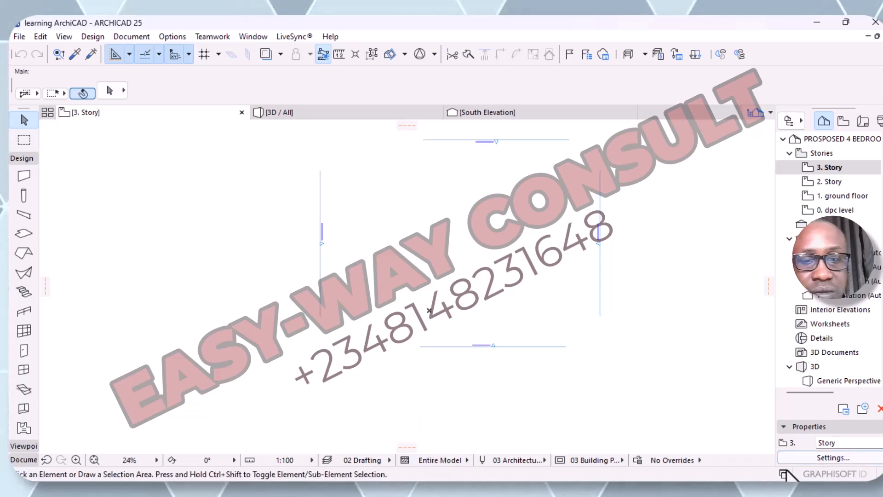
Review the list of stories with their elevations and heights in the Story Settings
left_click(834, 457)
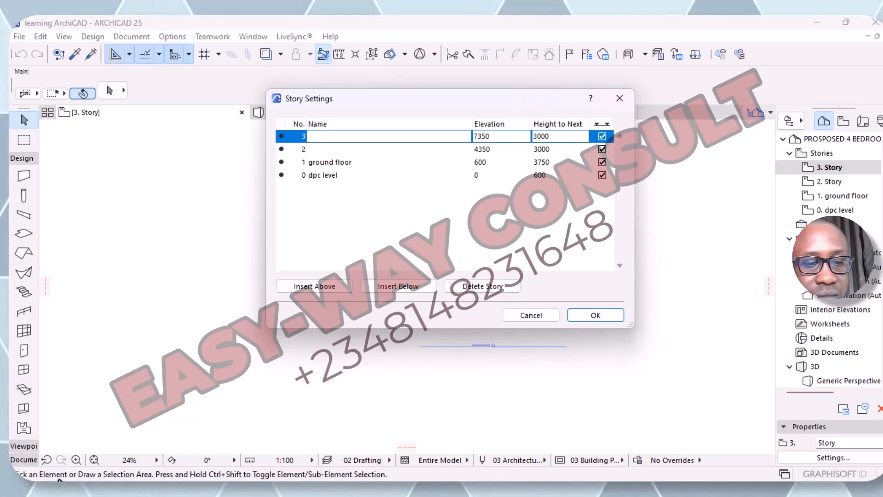
left_click(63, 479)
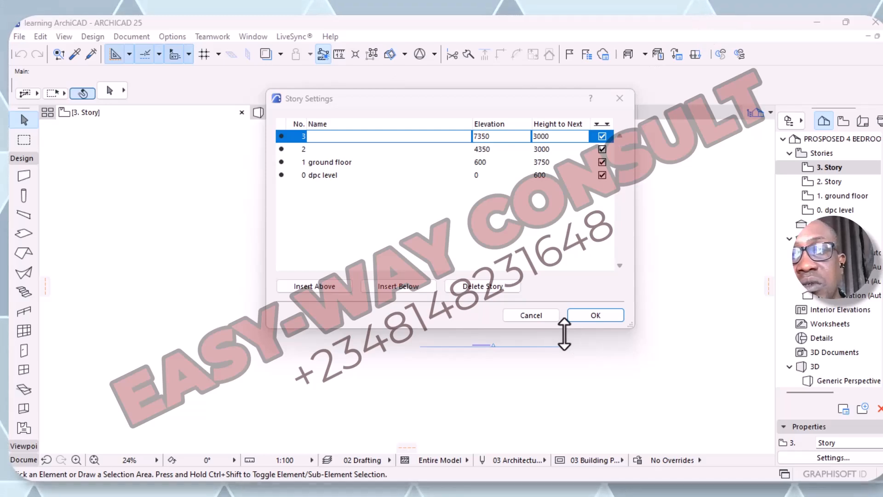
left_click(591, 316)
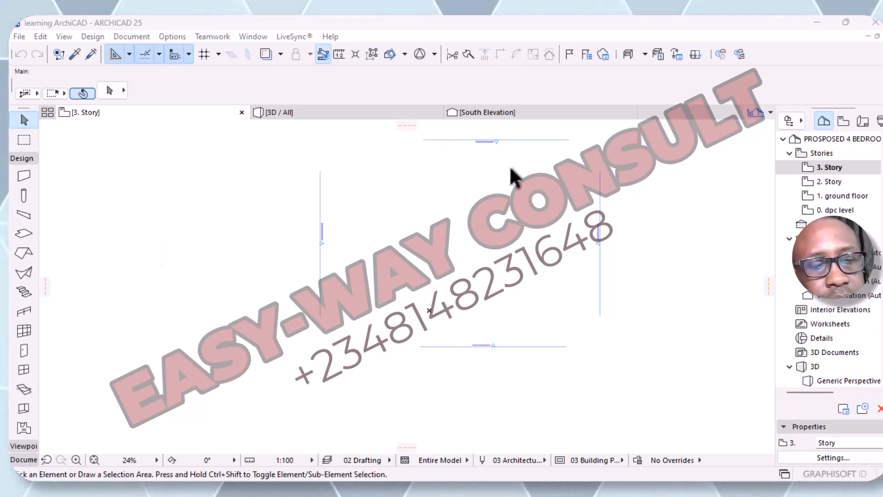
Turn on the construction grid display in the floor plan
left_click(65, 38)
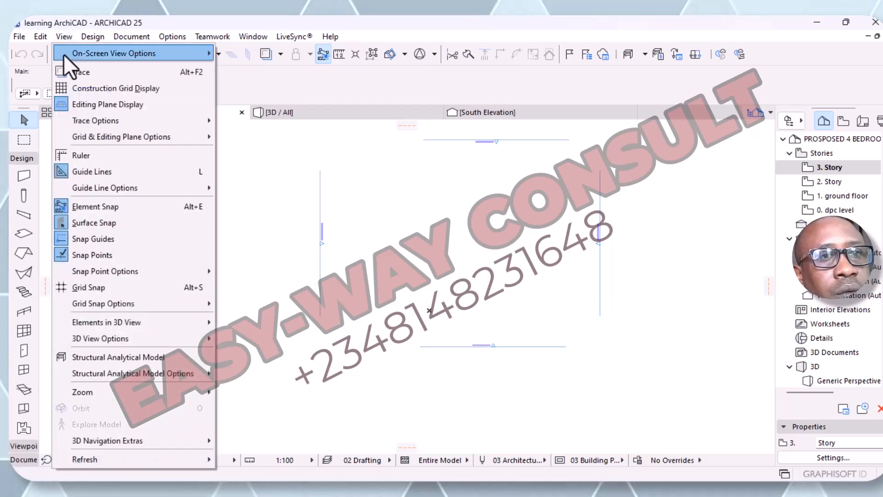
left_click(156, 89)
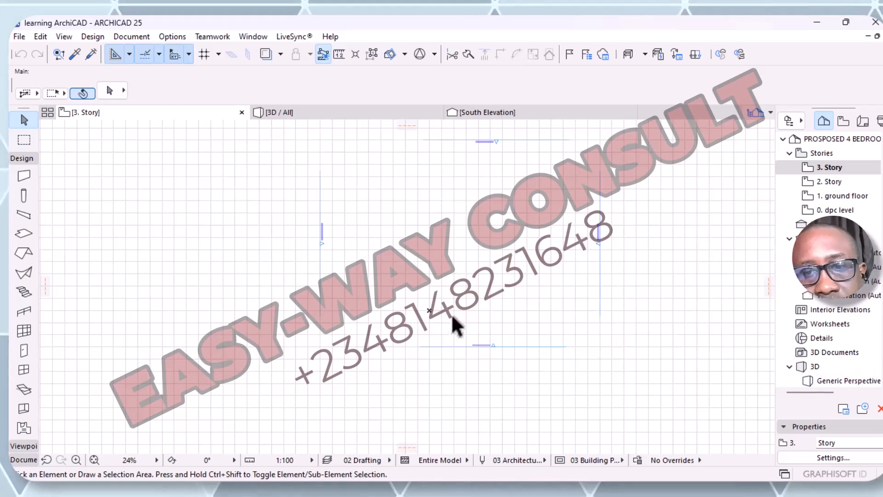
scroll(483, 256, "up", 1)
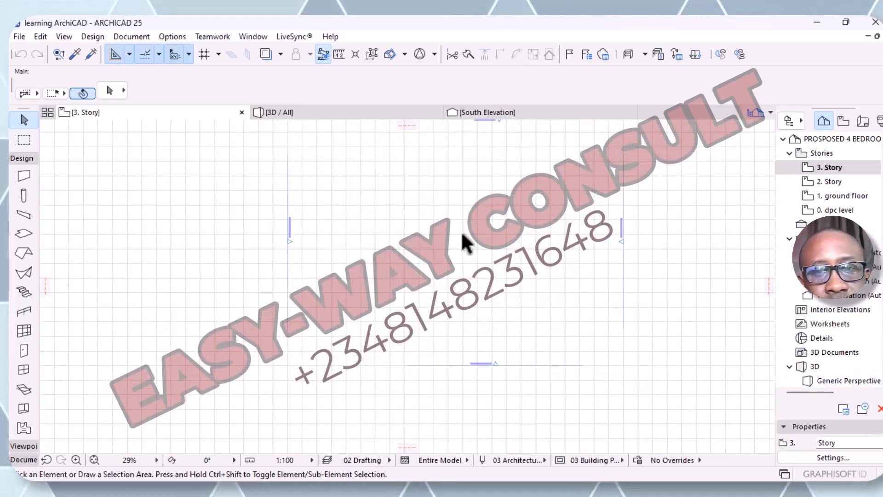
left_click(63, 37)
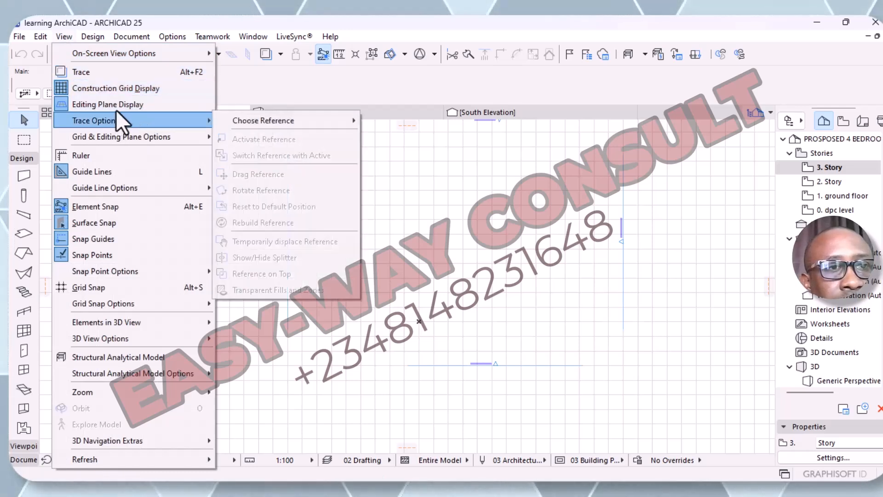
mouse_move(116, 123)
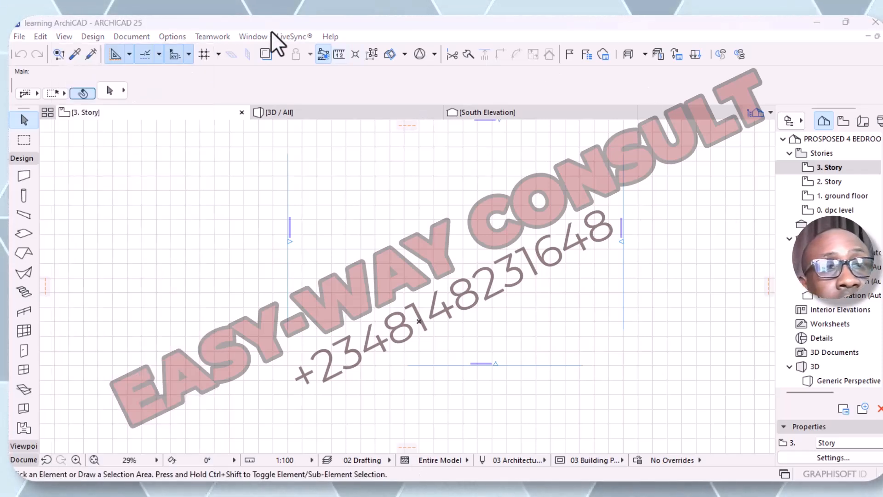
Open the project's Working Units and check the available area unit options
left_click(178, 36)
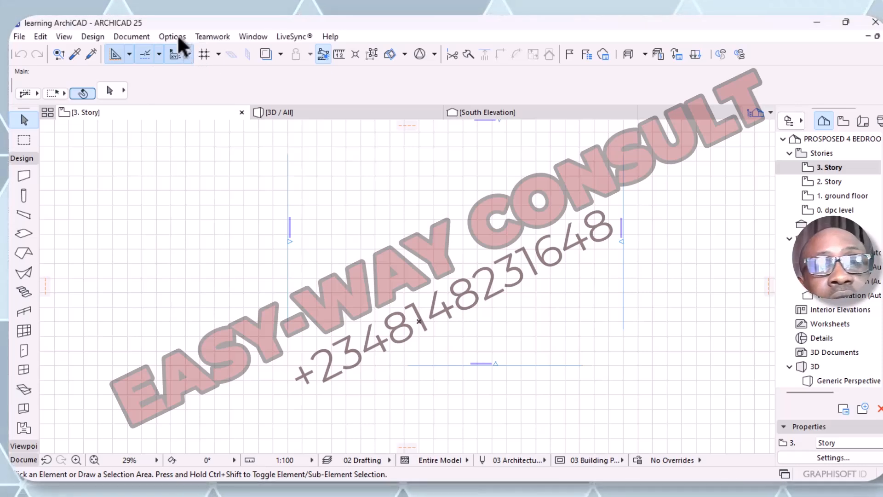
left_click(173, 38)
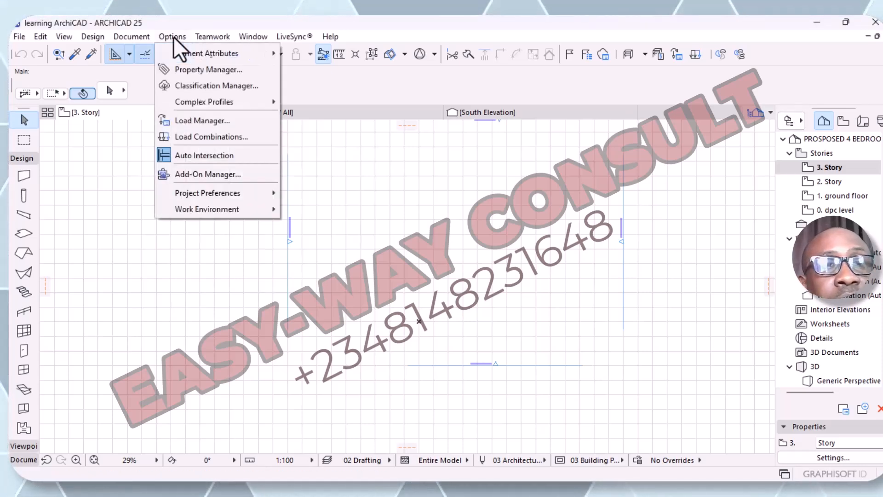
mouse_move(178, 47)
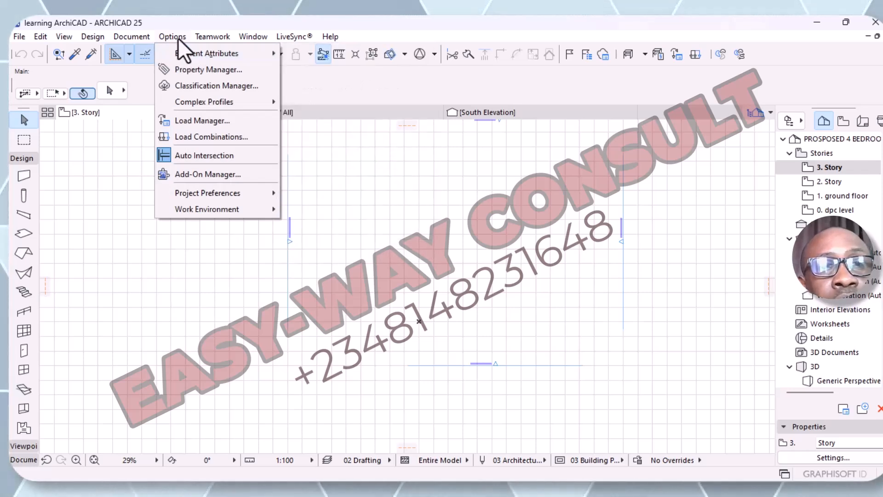
mouse_move(204, 194)
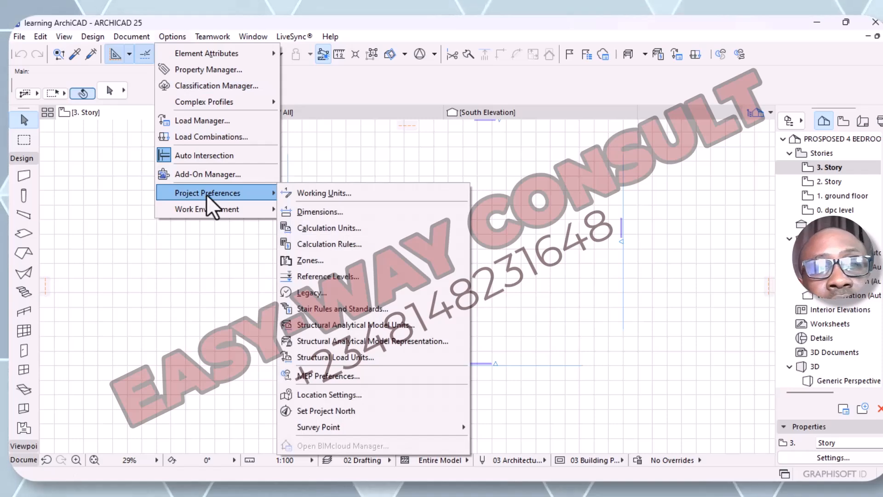
left_click(327, 193)
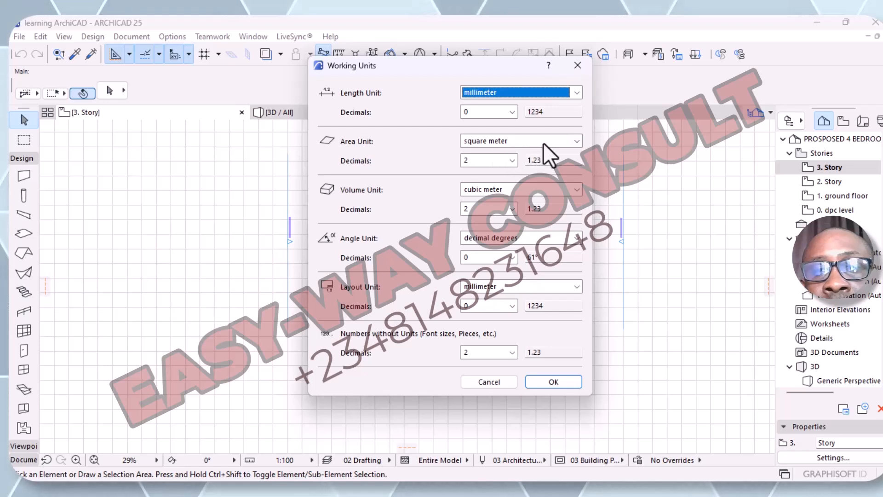
left_click(576, 140)
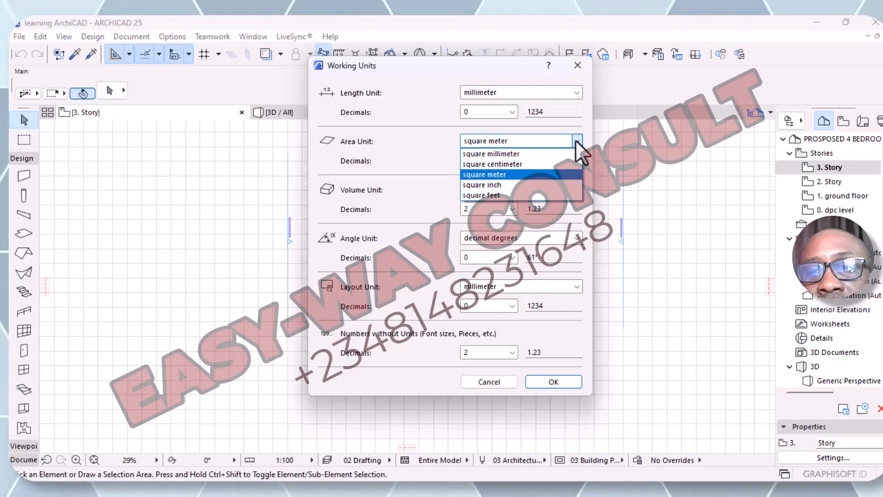
left_click(575, 140)
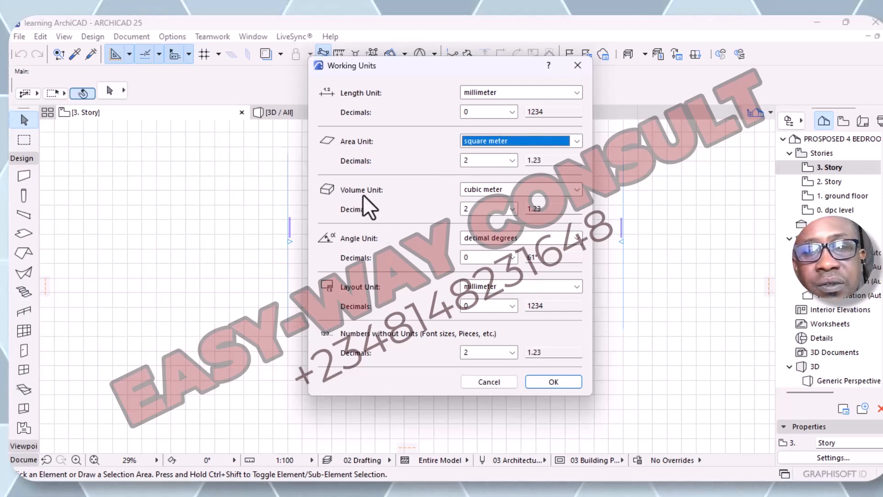
Check the volume and angle unit options and accept the Working Units settings
left_click(576, 189)
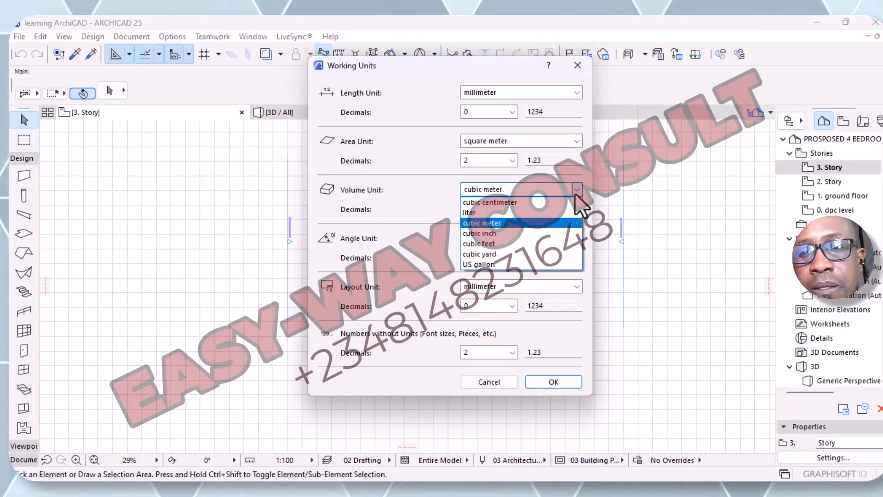
left_click(524, 190)
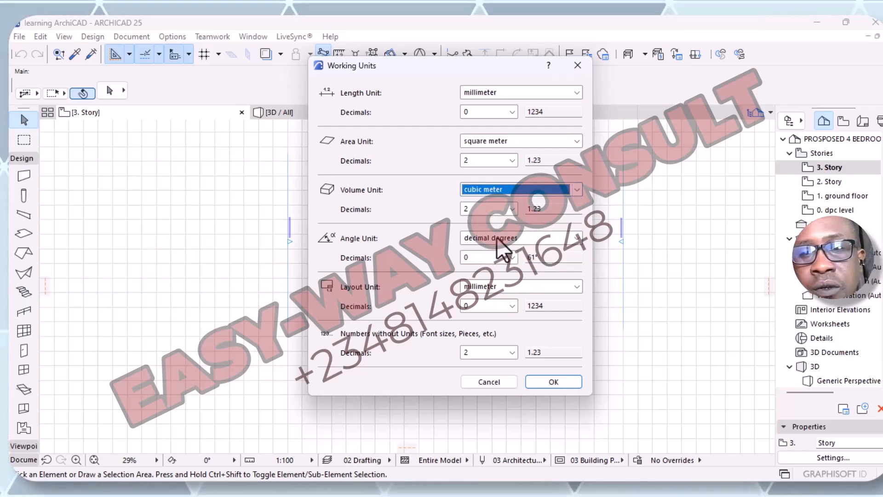
left_click(576, 239)
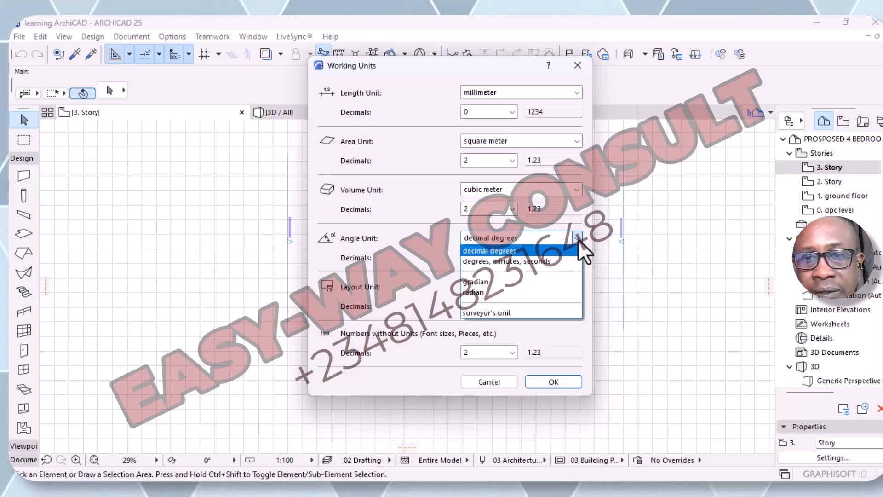
left_click(578, 239)
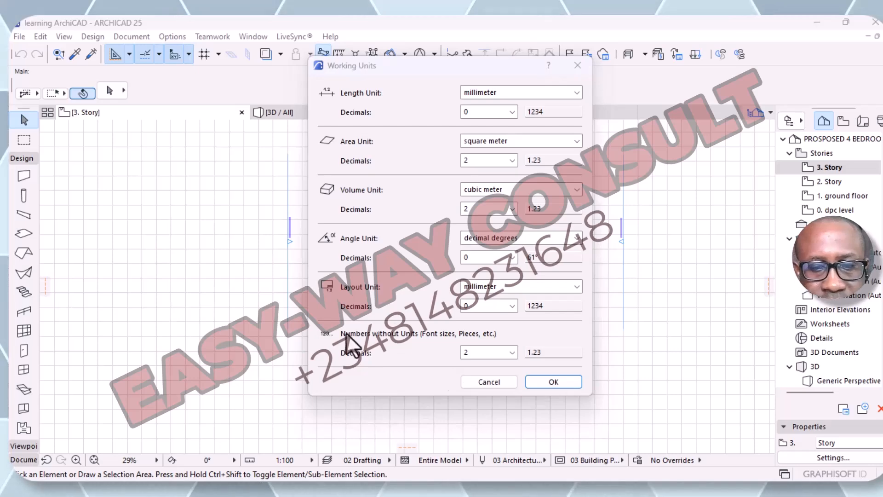
left_click(560, 382)
left_click(555, 382)
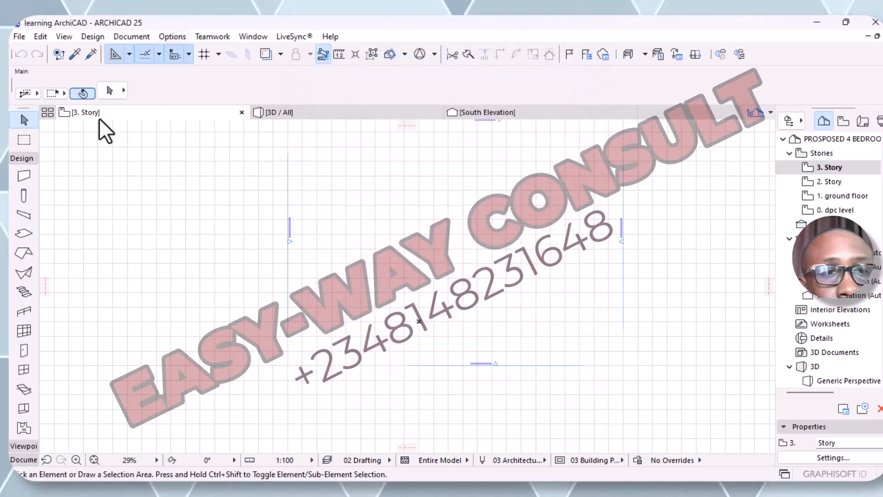
left_click(23, 37)
left_click(40, 120)
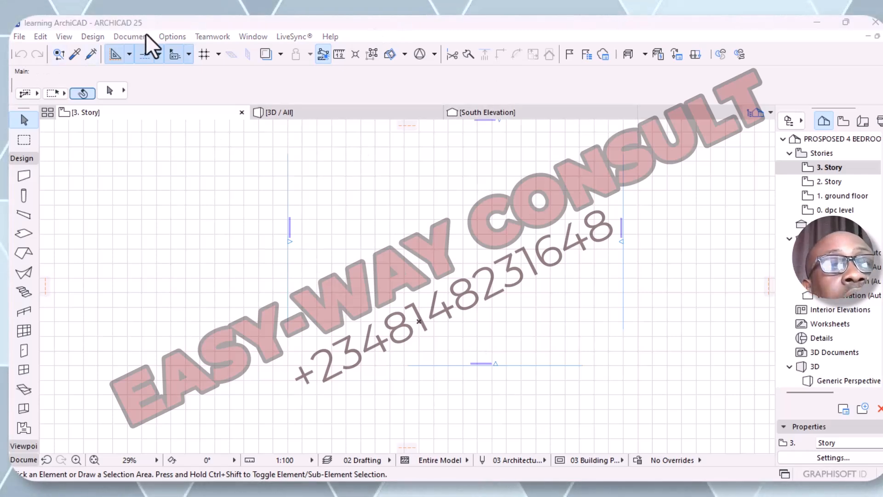
left_click(171, 38)
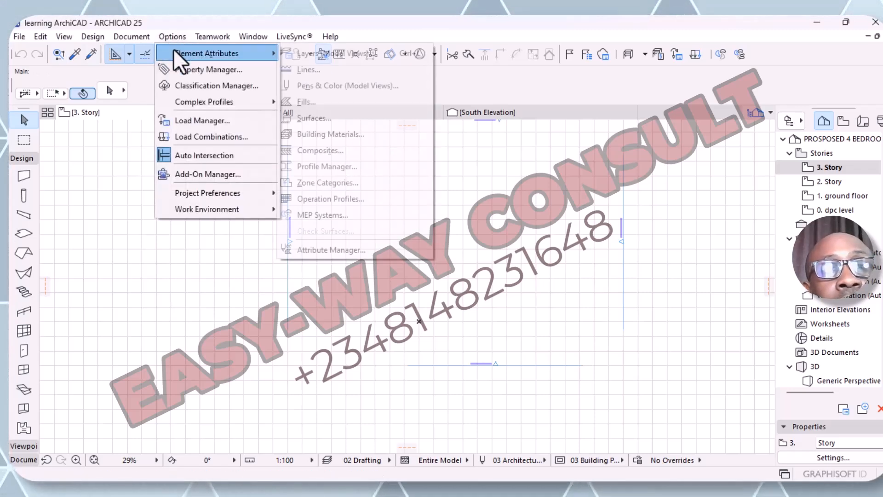
mouse_move(220, 209)
mouse_move(241, 196)
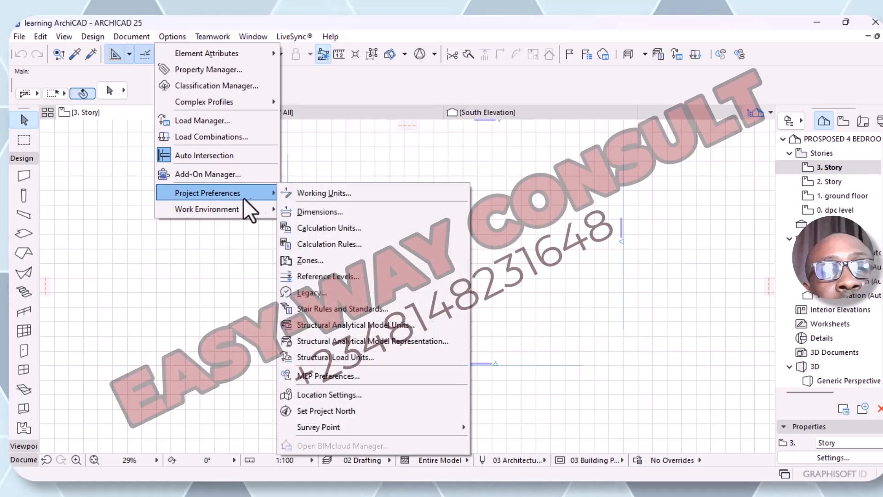
left_click(321, 188)
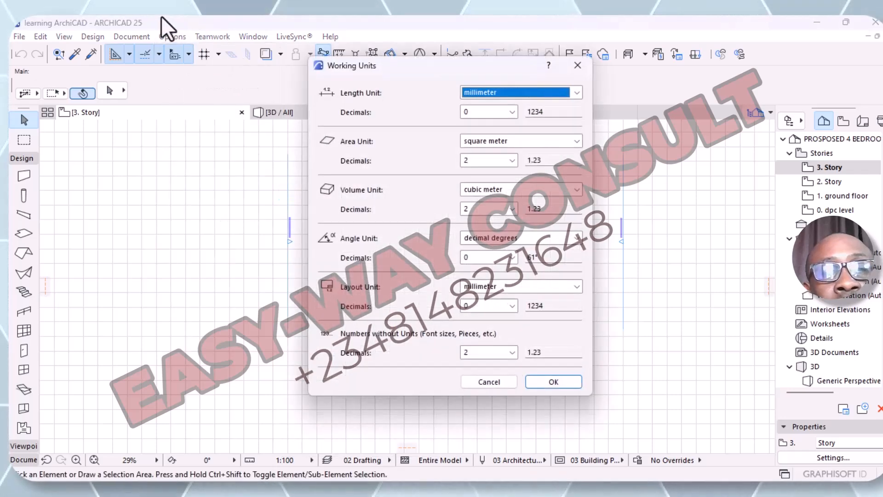
left_click(578, 65)
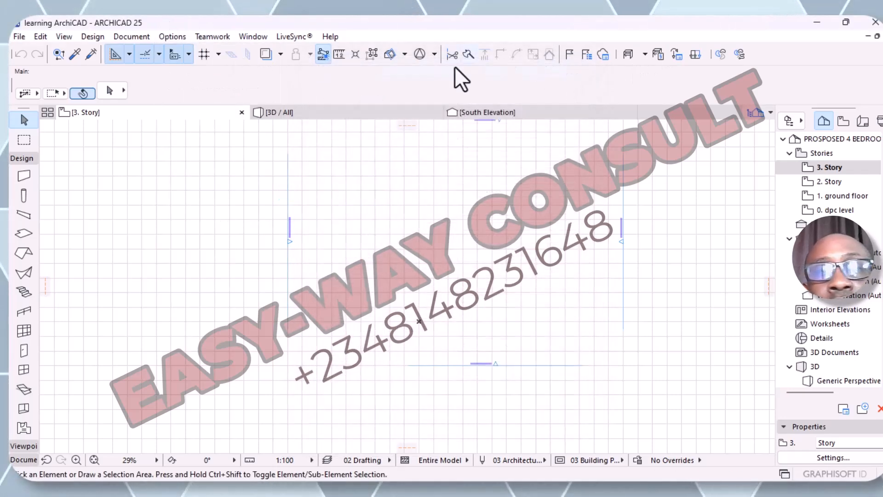
Set the project's dimension standard to Plain Millimeter in the Dimensions preferences and accept it
left_click(176, 39)
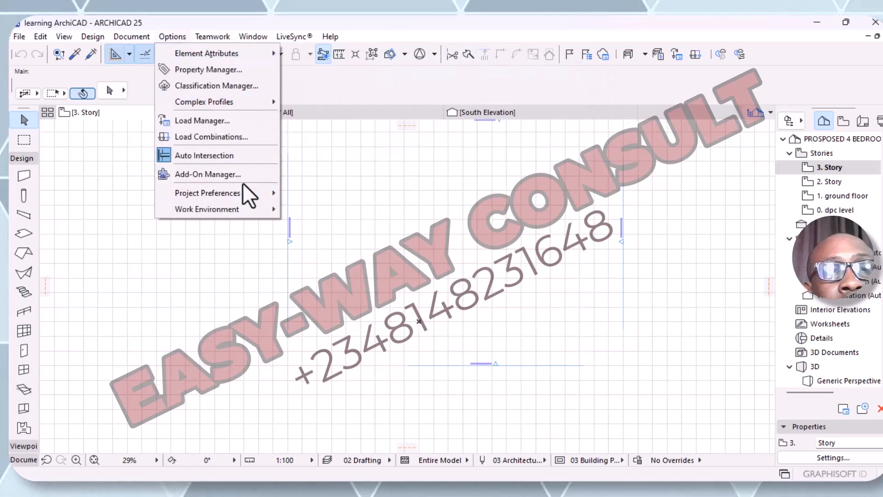
mouse_move(261, 193)
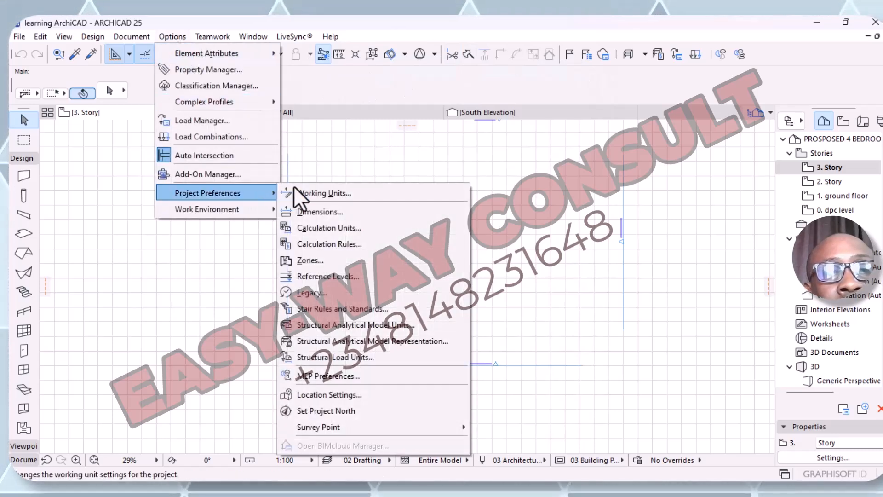
left_click(326, 213)
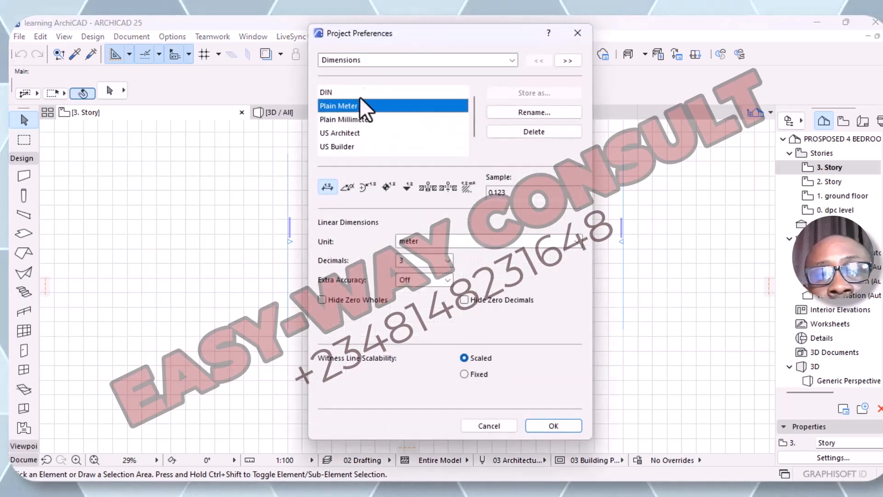
left_click(512, 61)
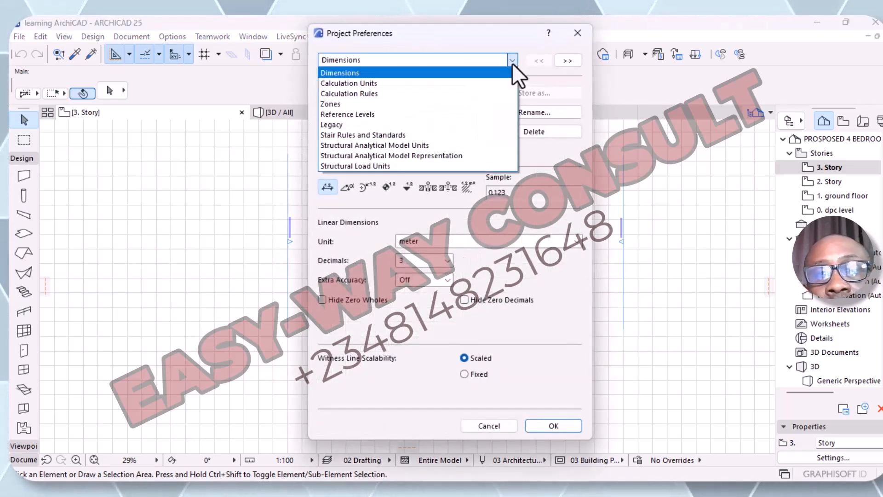
left_click(513, 62)
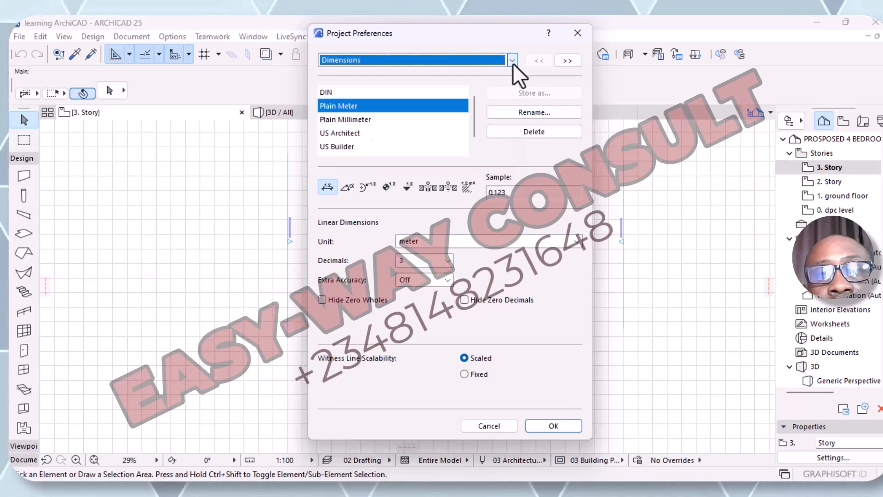
left_click(348, 120)
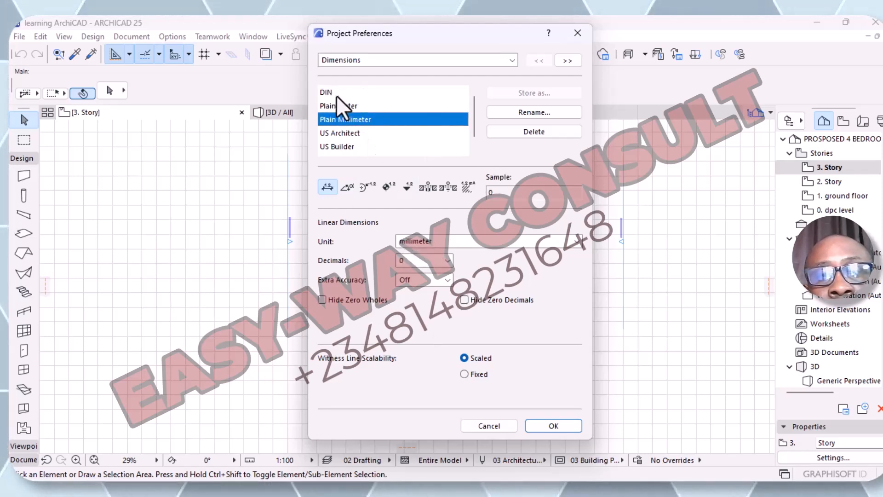
left_click(337, 108)
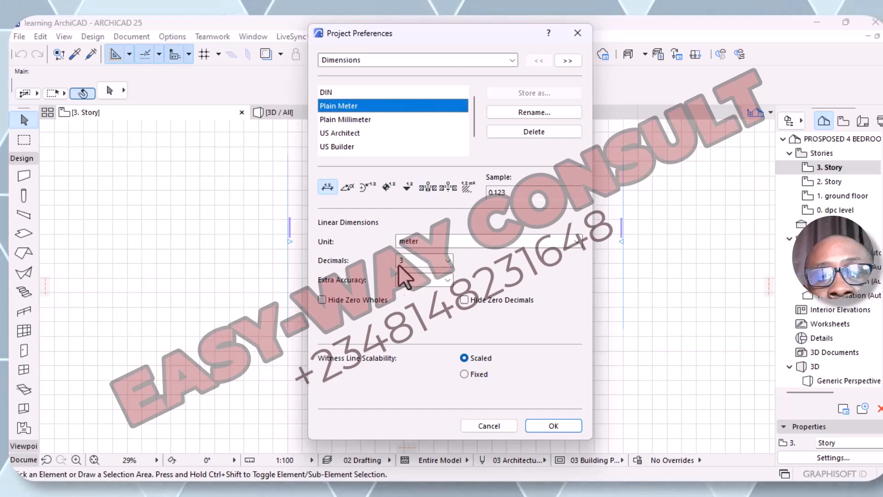
left_click(358, 122)
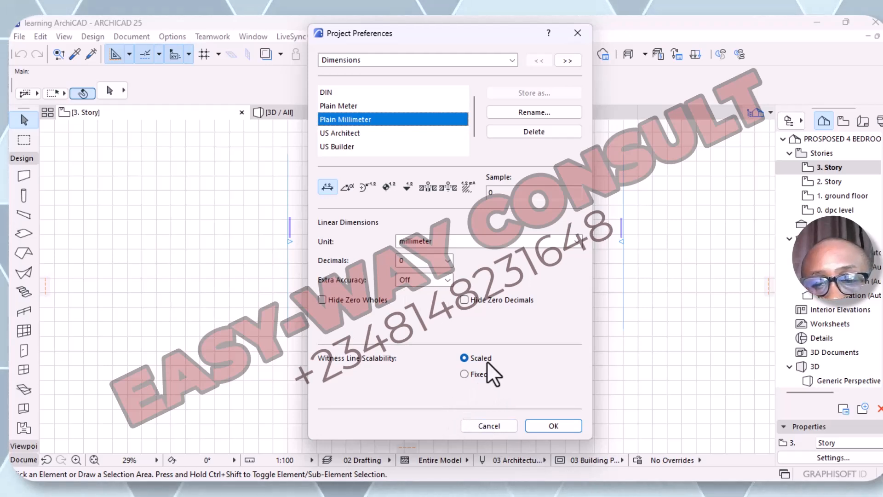
left_click(541, 426)
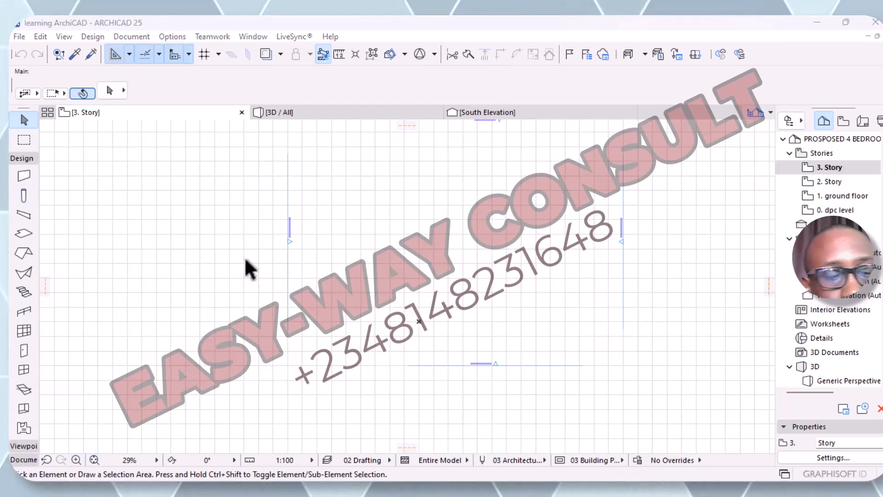
Activate the Dimension tool and open its default settings with the dimension type options shown
left_click(136, 37)
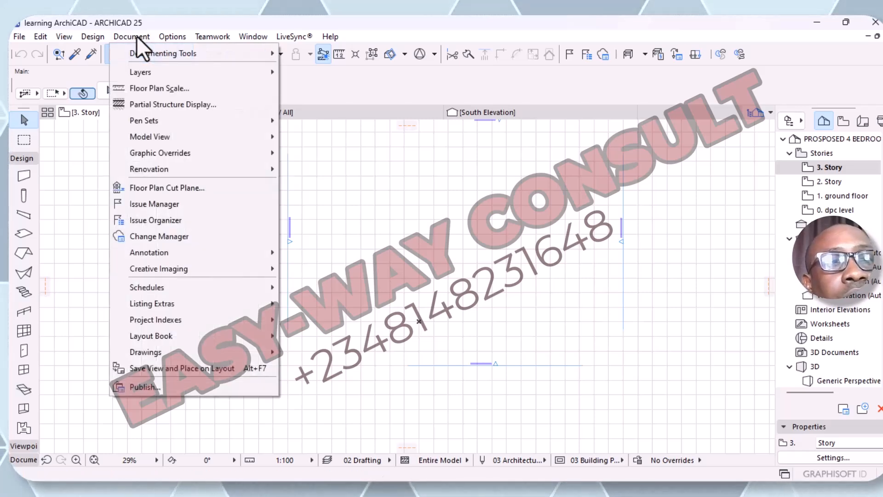
mouse_move(139, 49)
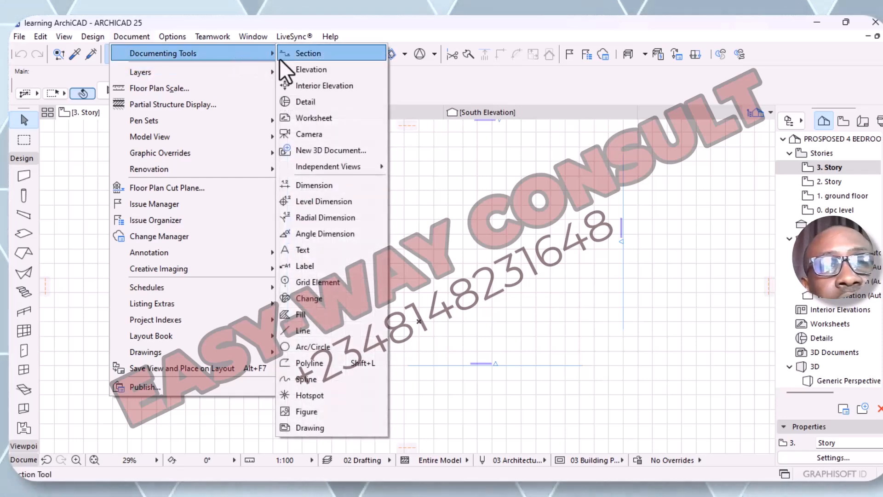
left_click(326, 184)
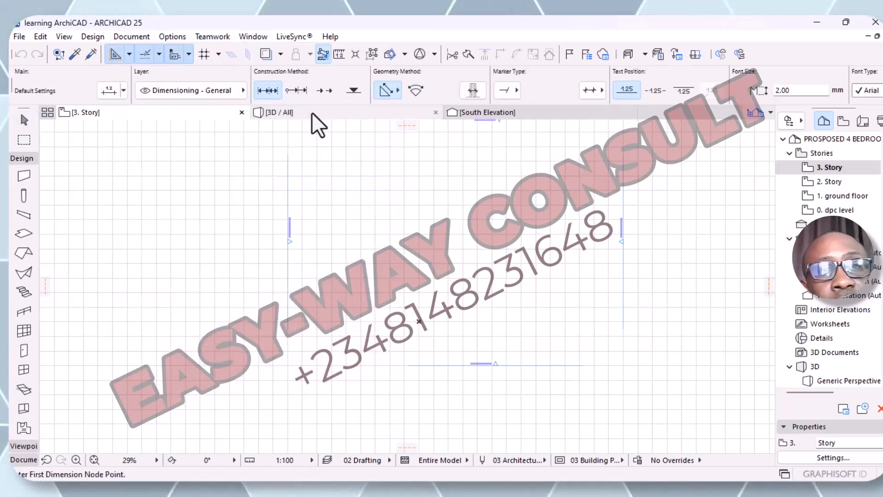
left_click(114, 92)
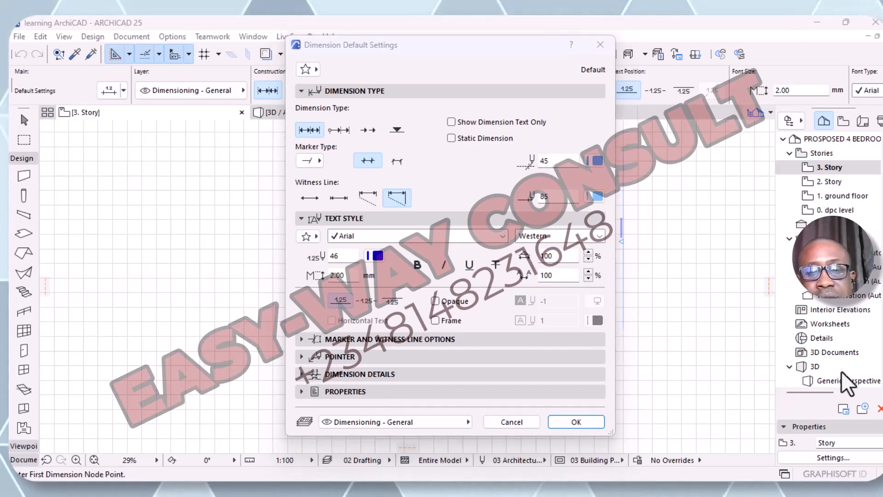
left_click(301, 91)
left_click(301, 91)
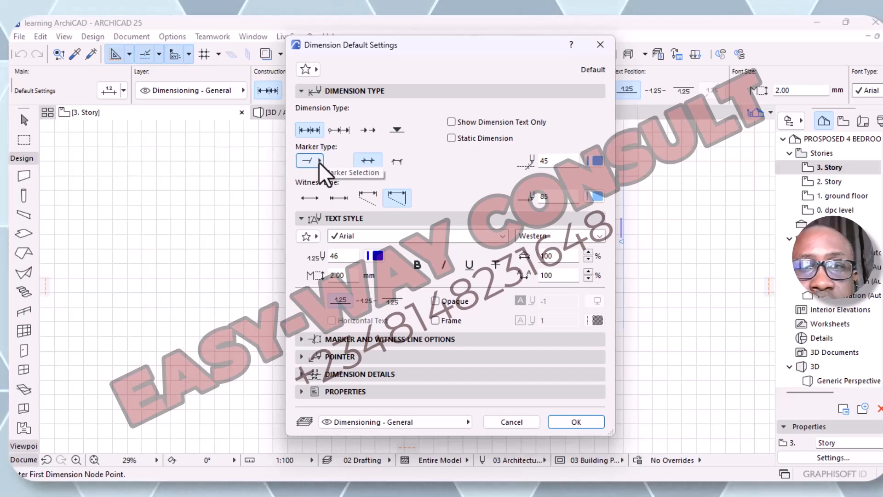
Set the default dimension marker to the long diagonal slash and the witness lines to the custom-length type
left_click(320, 162)
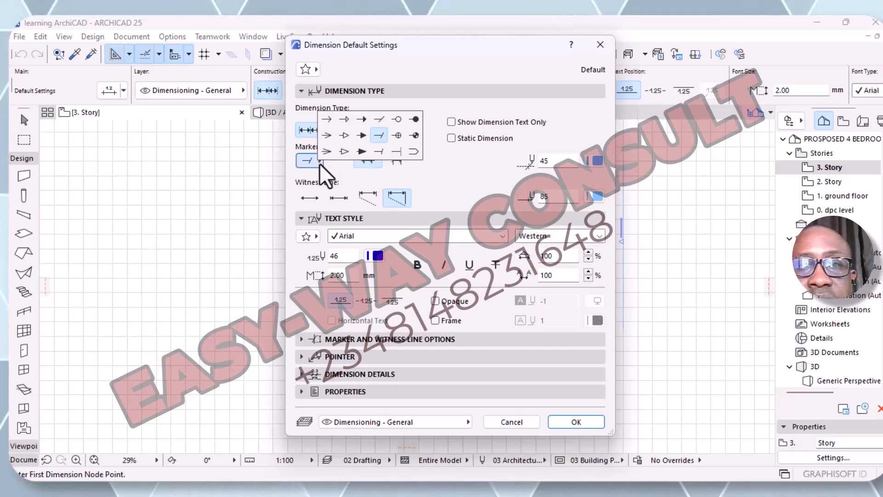
left_click(379, 121)
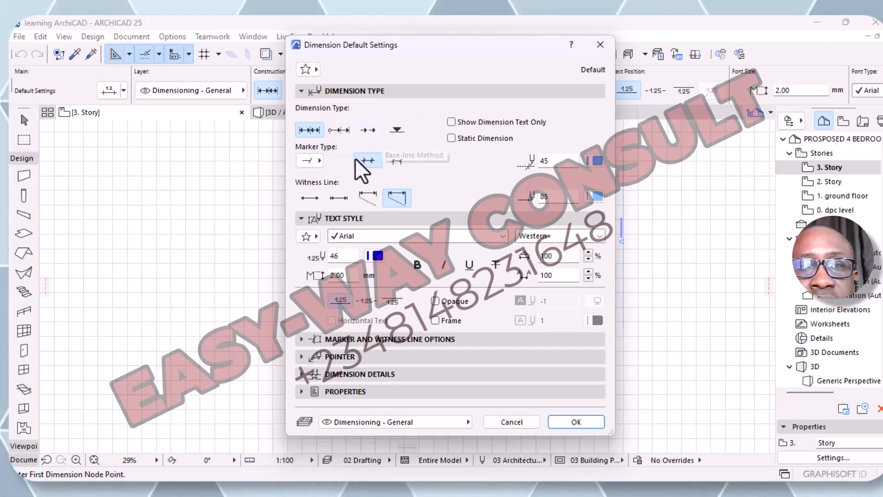
left_click(320, 162)
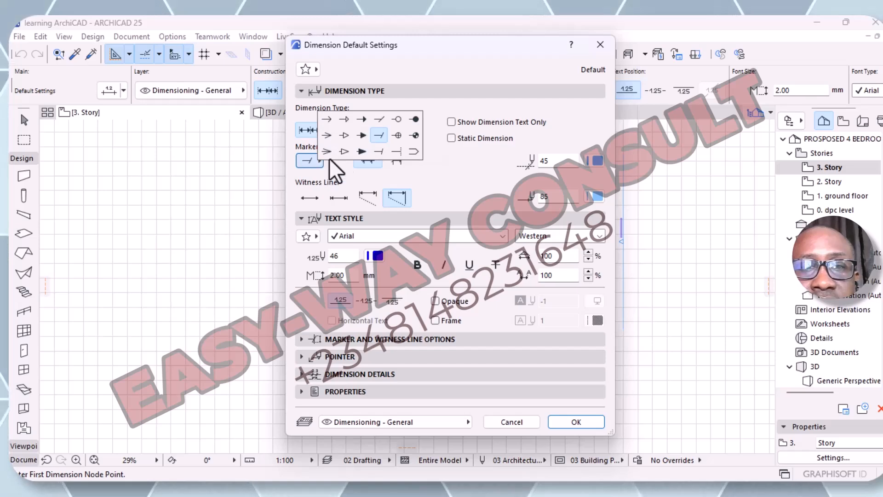
left_click(361, 151)
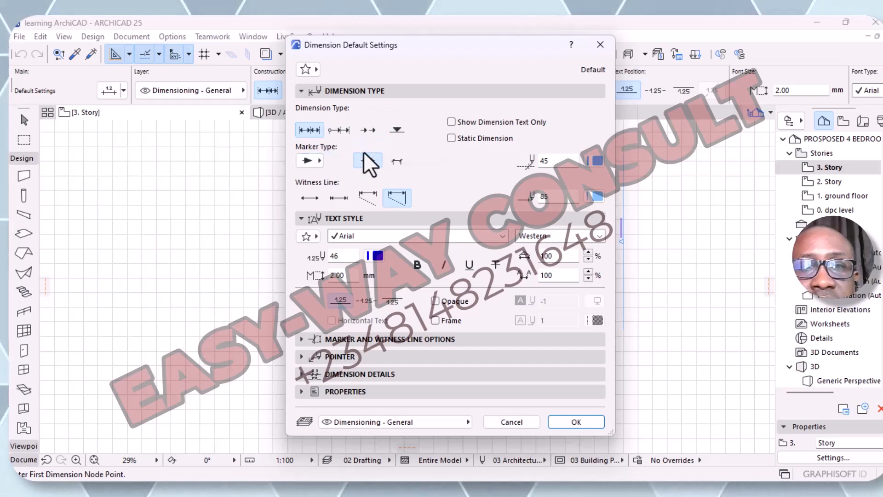
left_click(317, 161)
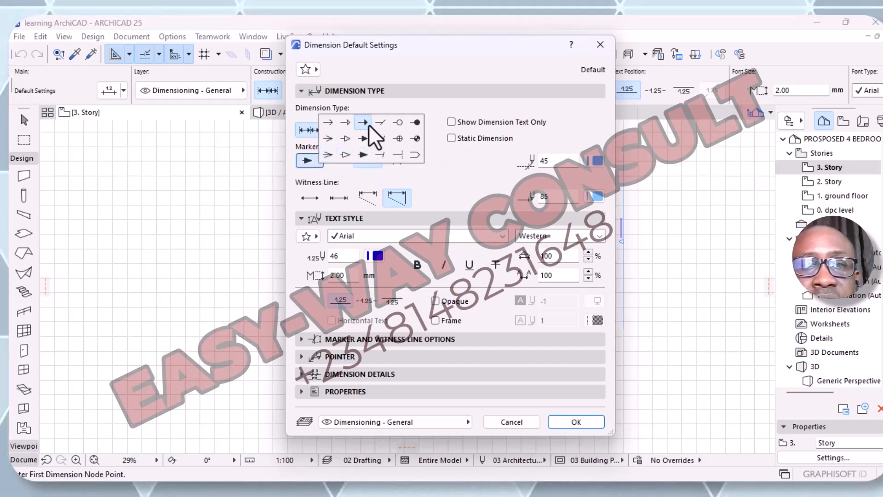
left_click(380, 122)
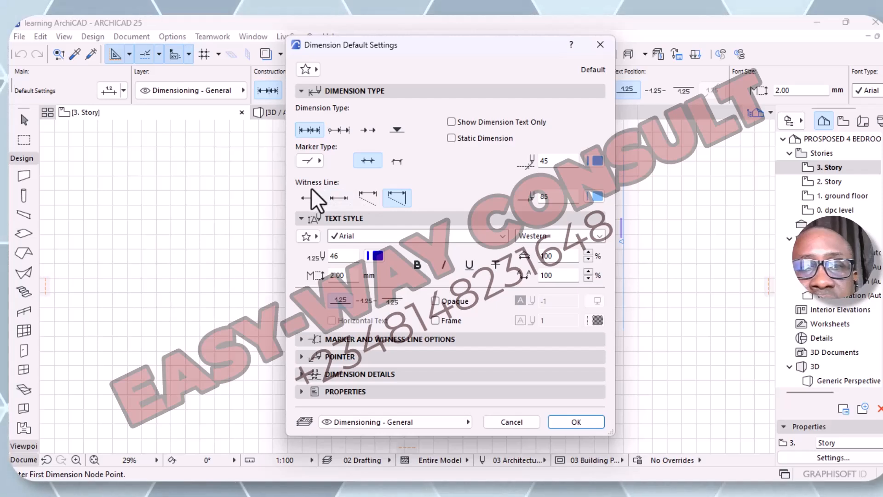
left_click(368, 197)
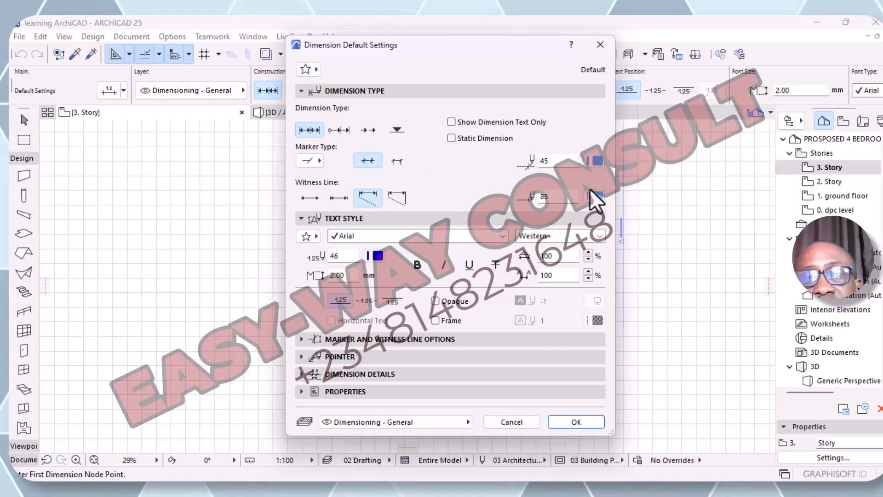
Set both the marker pen and the dimension line pen of the default dimensions to pen 1
left_click(594, 161)
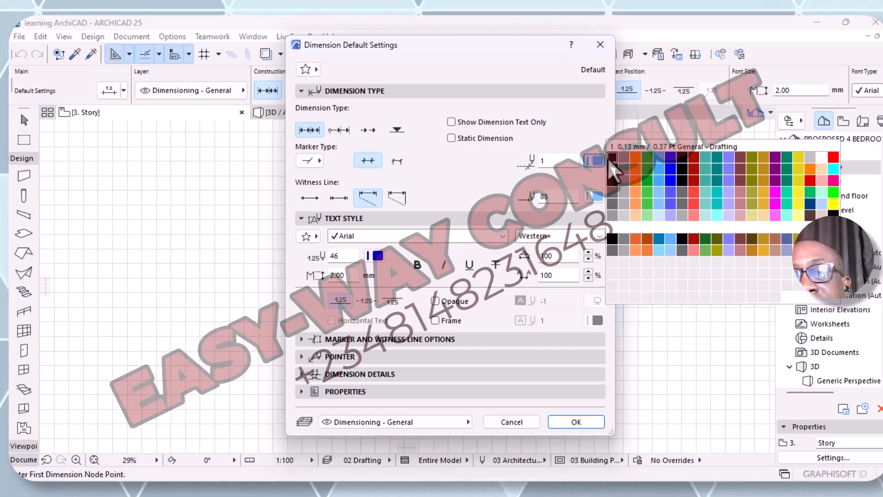
left_click(612, 158)
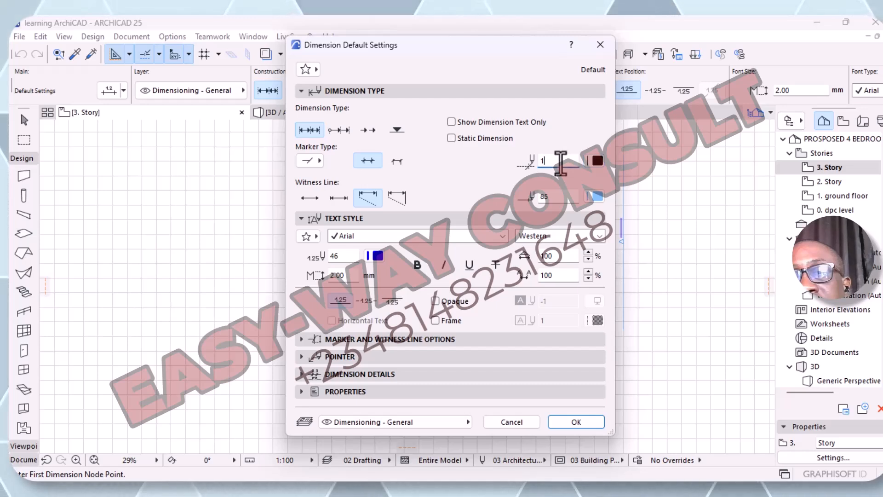
key("BackSpace")
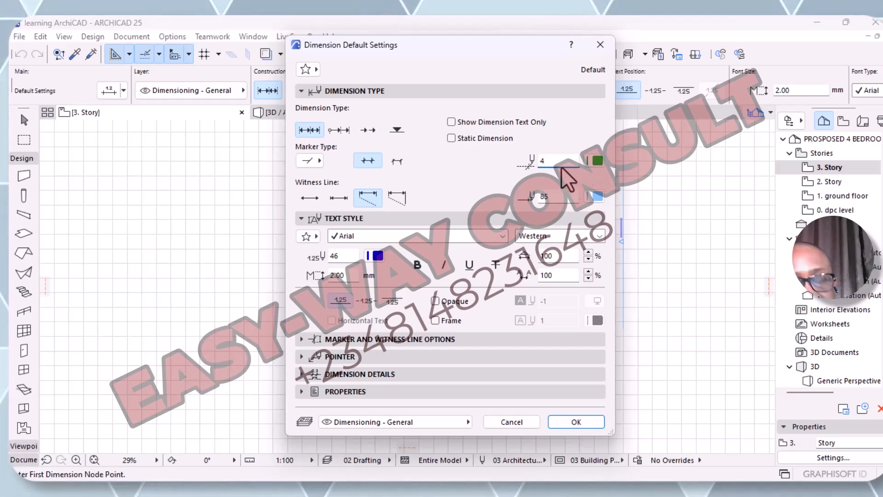
left_click(598, 164)
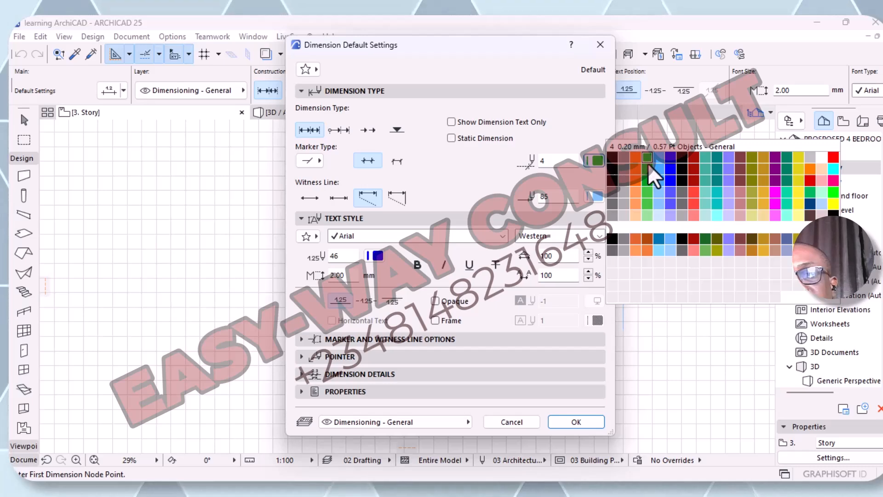
left_click(613, 168)
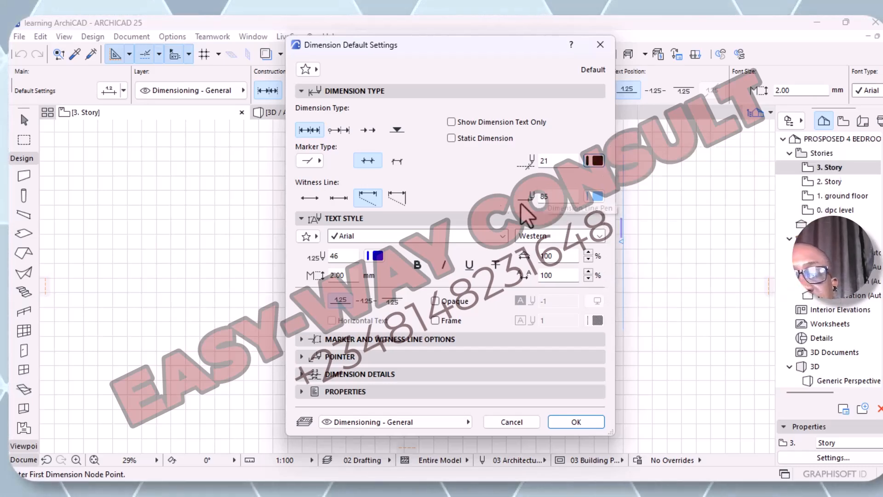
left_click(595, 197)
left_click(615, 196)
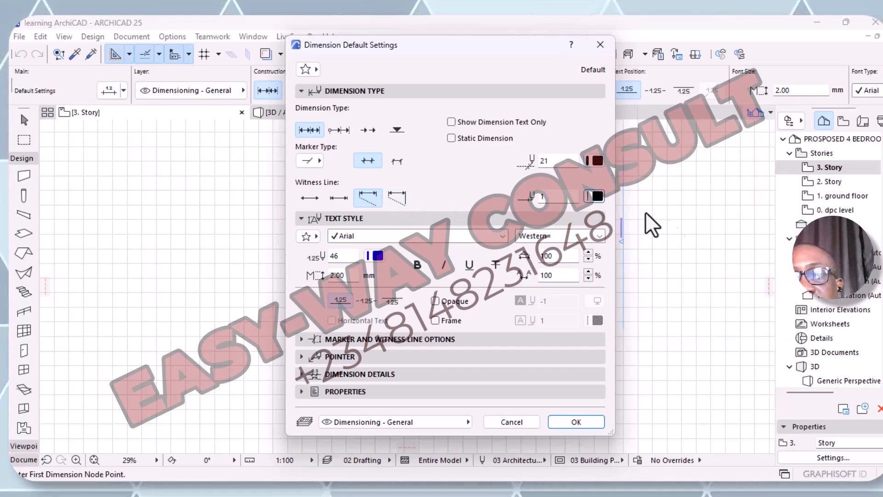
left_click(599, 163)
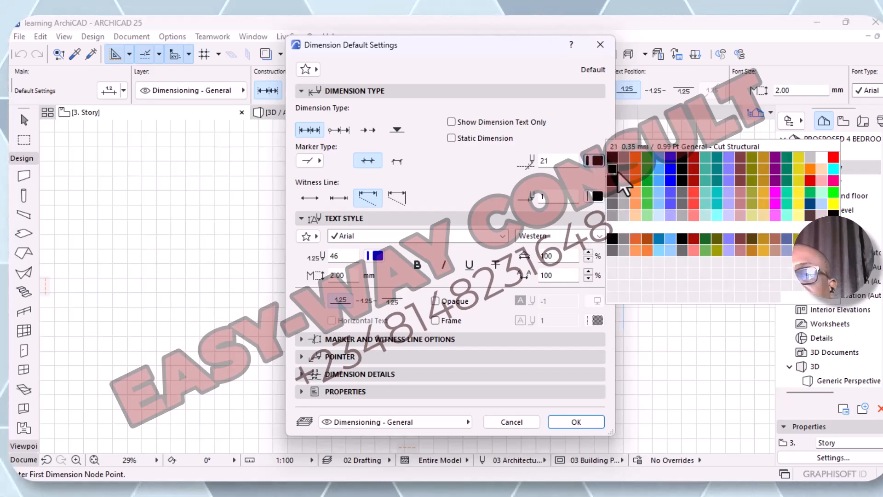
left_click(614, 159)
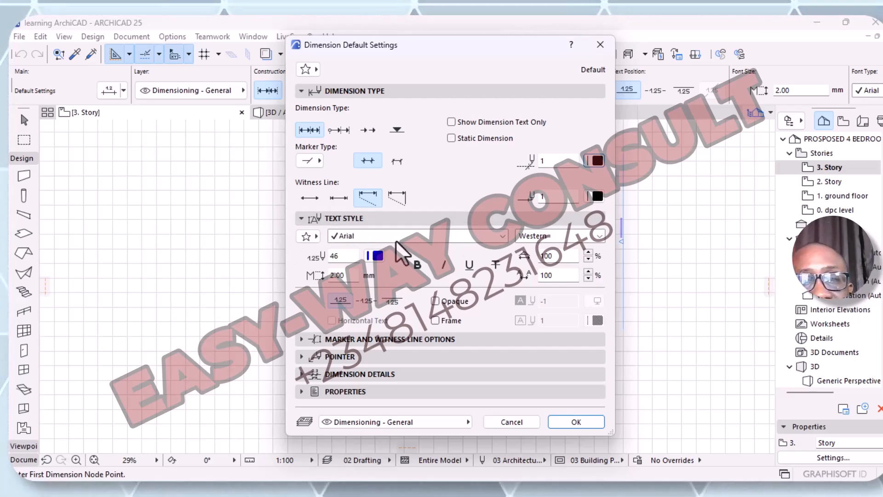
Check the font and script choices for the dimension text, keeping Arial and Western
left_click(504, 235)
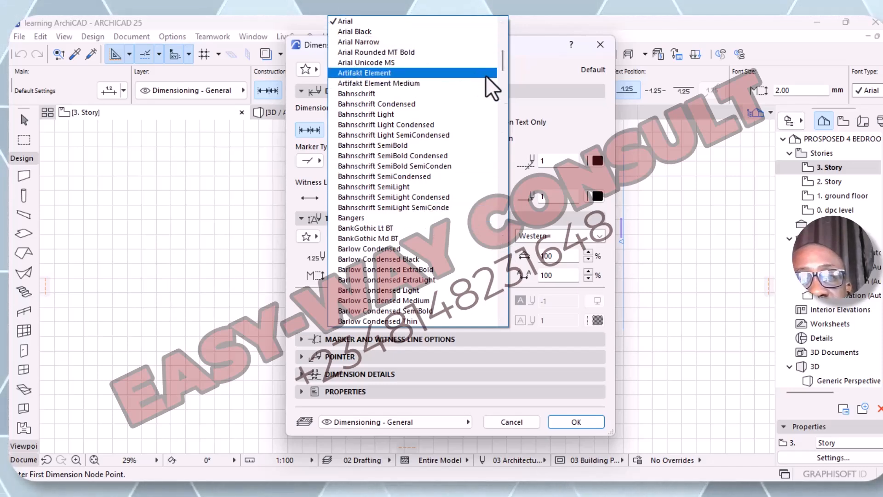
left_click_drag(501, 57, 509, 203)
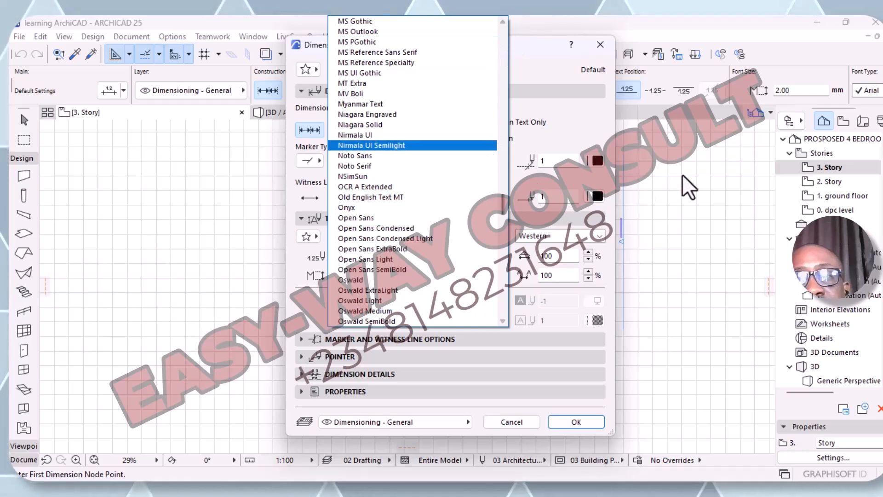
left_click(666, 152)
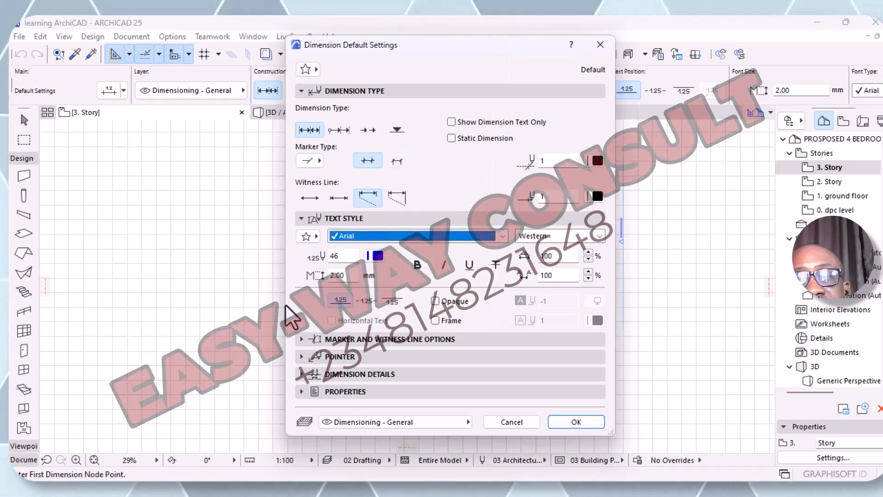
left_click(599, 236)
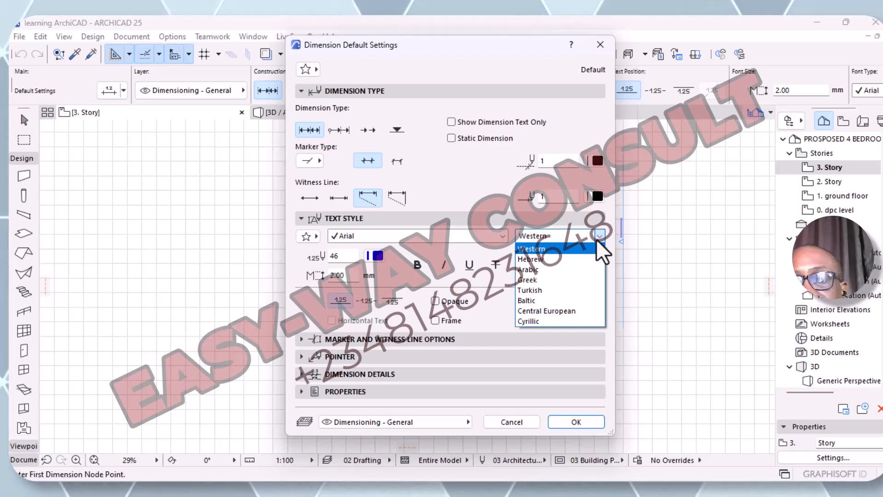
left_click(235, 262)
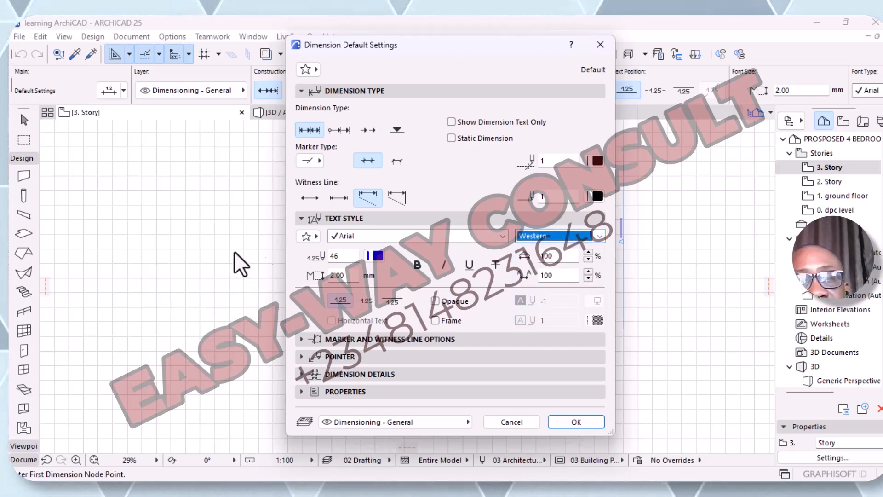
Set the dimension text pen to 1 and try bold, leaving the text style non-bold
left_click(375, 256)
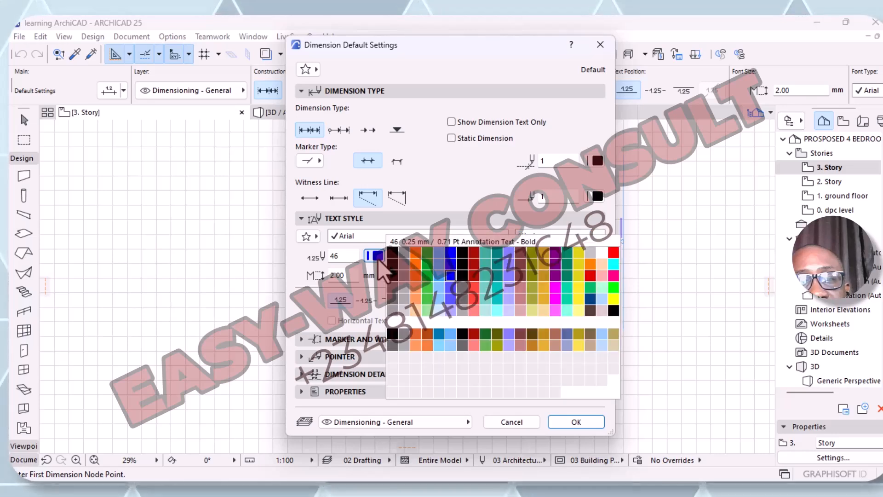
left_click(389, 253)
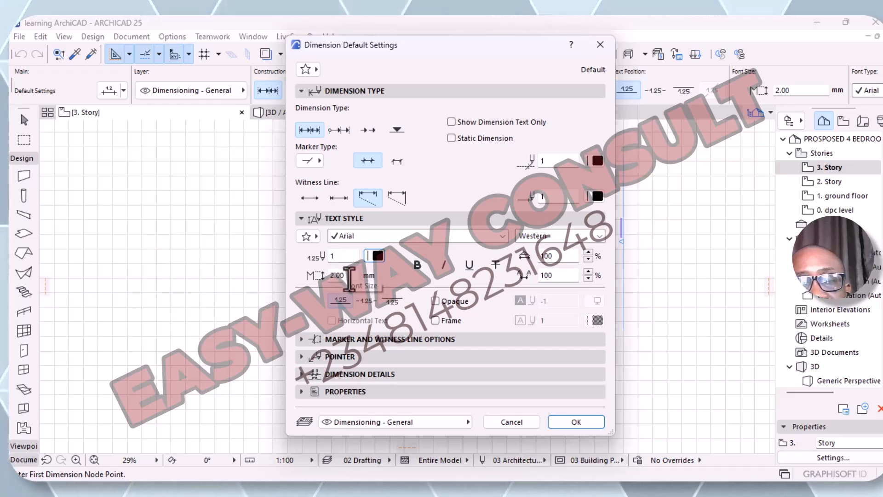
left_click(417, 265)
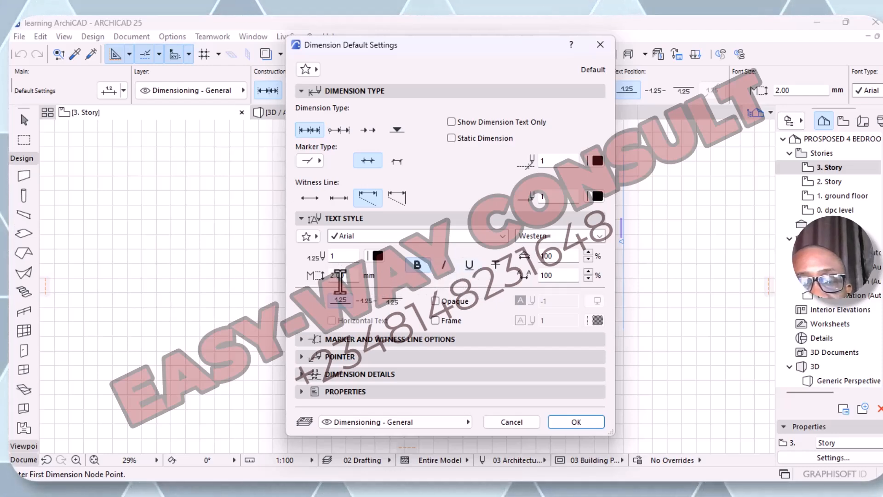
left_click(417, 266)
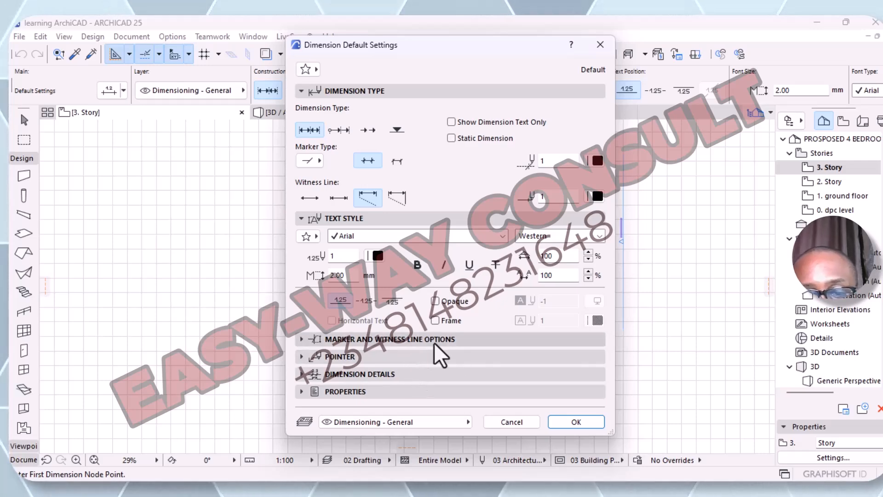
Examine the marker and witness line options, properties and pointer line types in the dimension defaults, keeping Solid
left_click(302, 339)
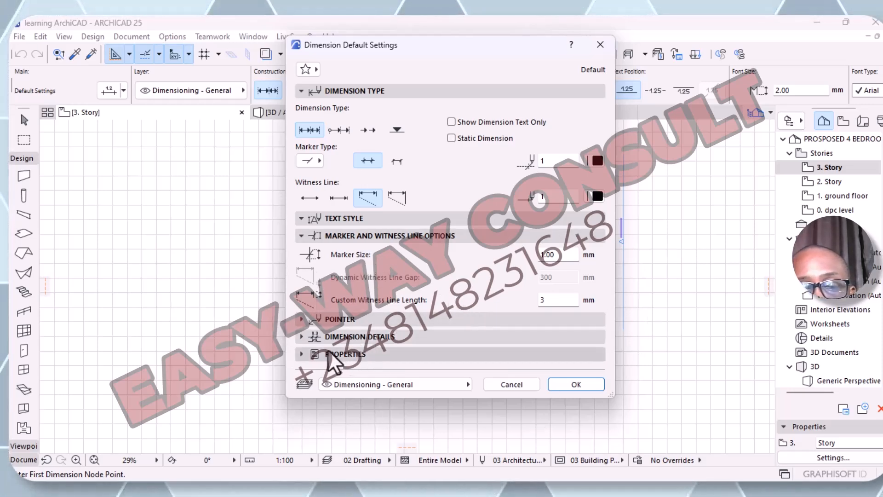
left_click(300, 355)
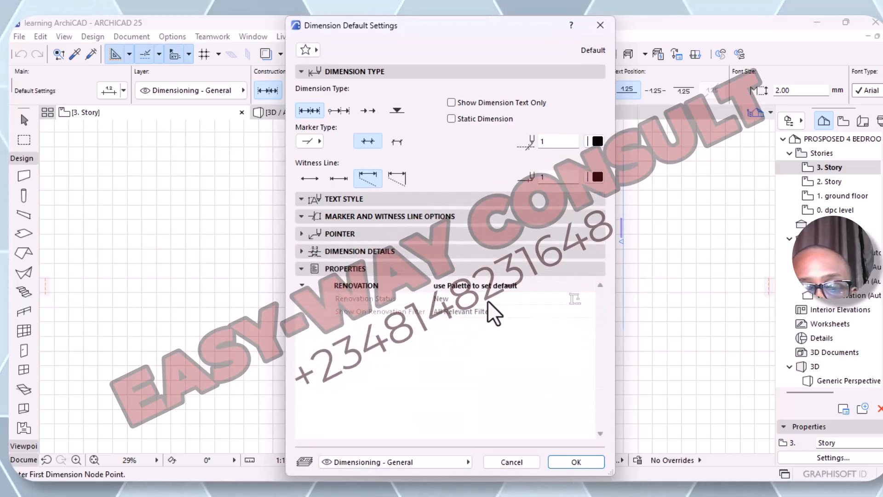
left_click(304, 252)
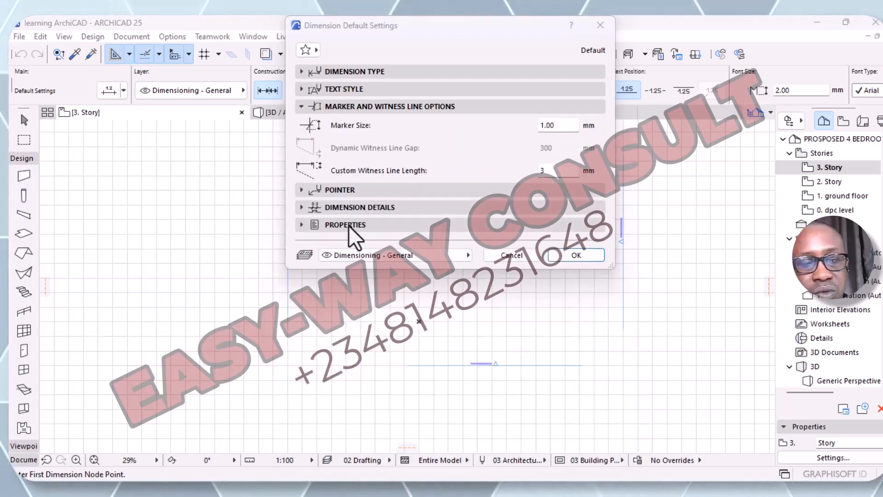
left_click(302, 190)
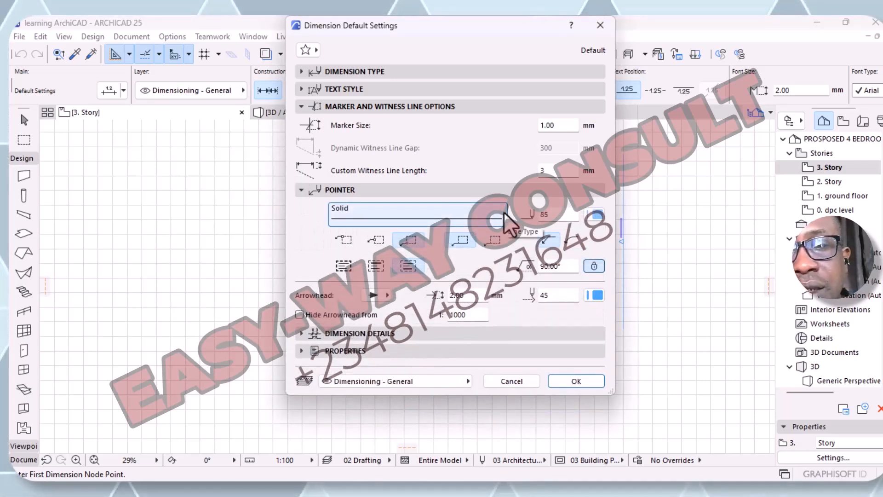
left_click(505, 213)
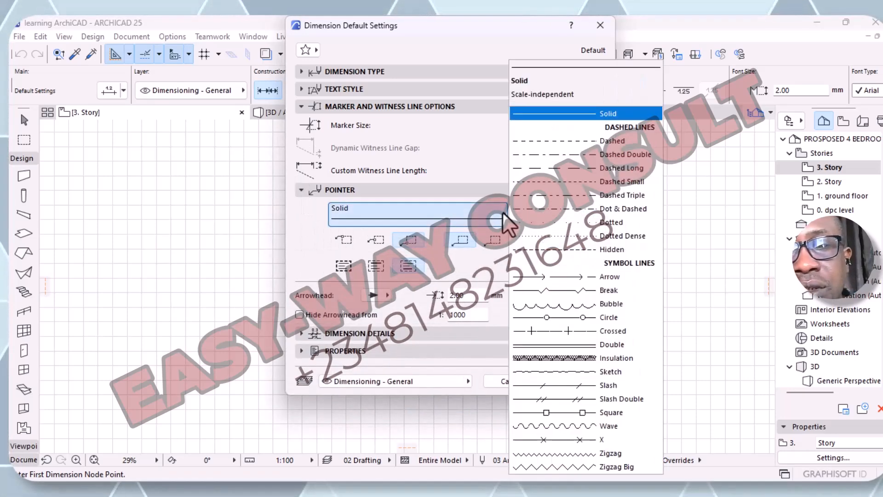
left_click(459, 223)
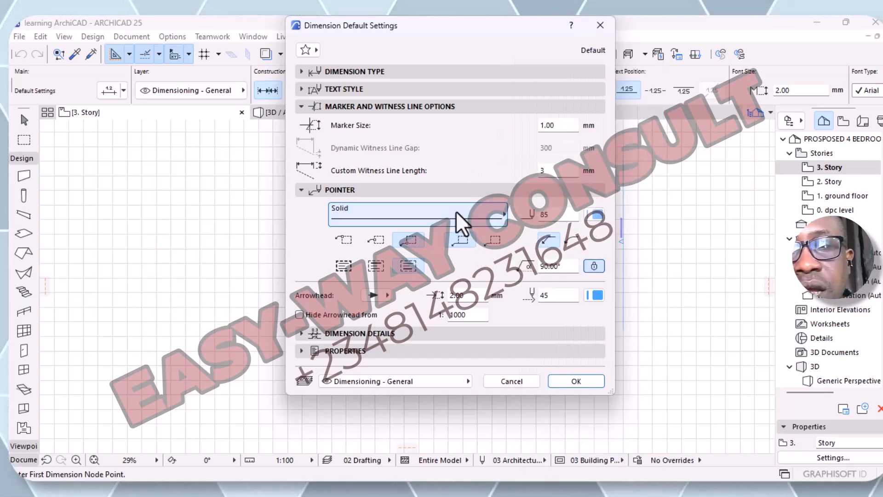
Keep the default dimension pointer's line type as Solid and set the pointer line pen to 1
left_click(506, 217)
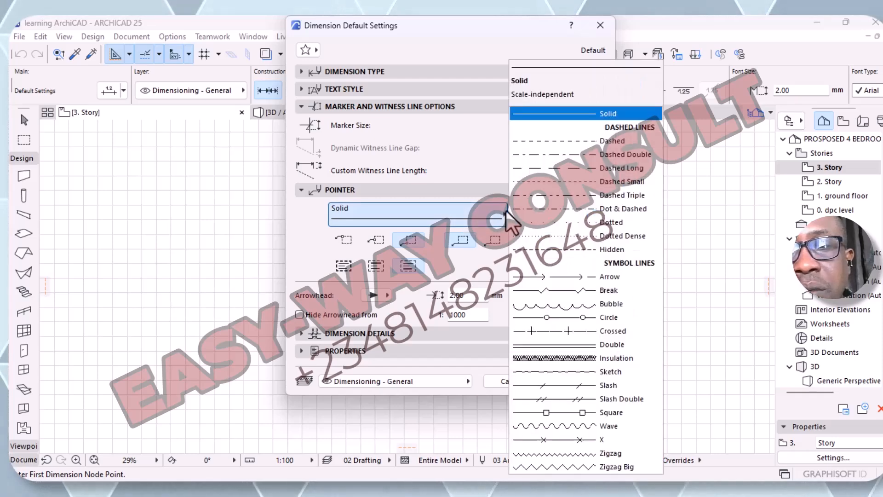
left_click(534, 113)
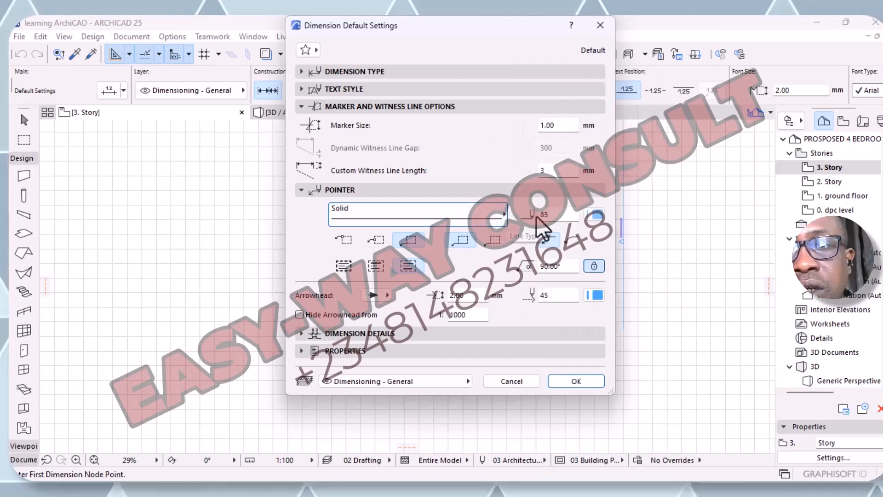
left_click(597, 215)
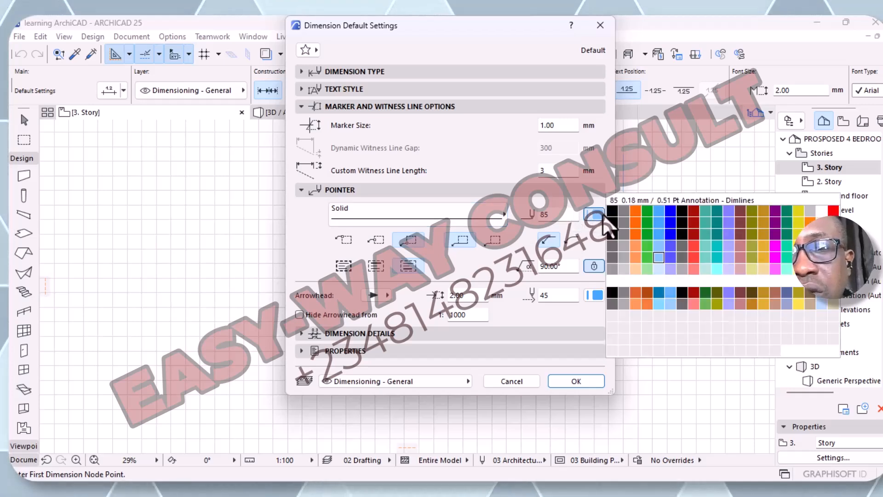
left_click(613, 211)
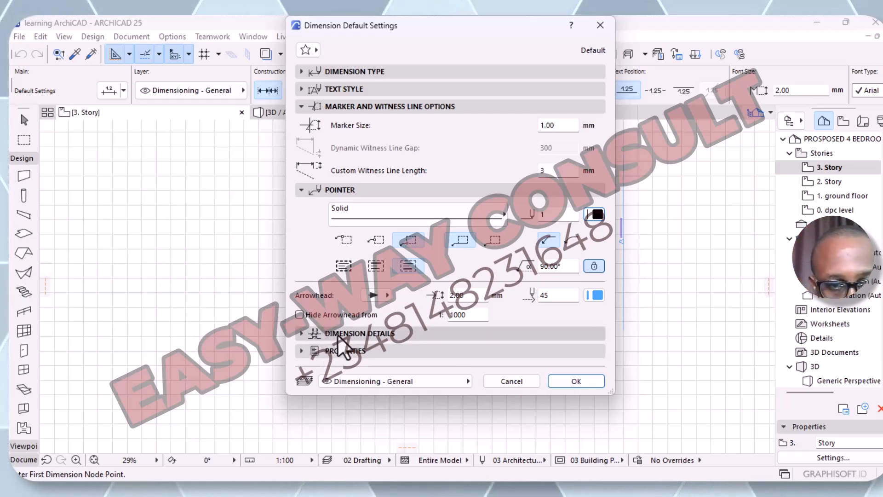
Apply the default dimension settings after checking the dimension details, and save the project
left_click(305, 333)
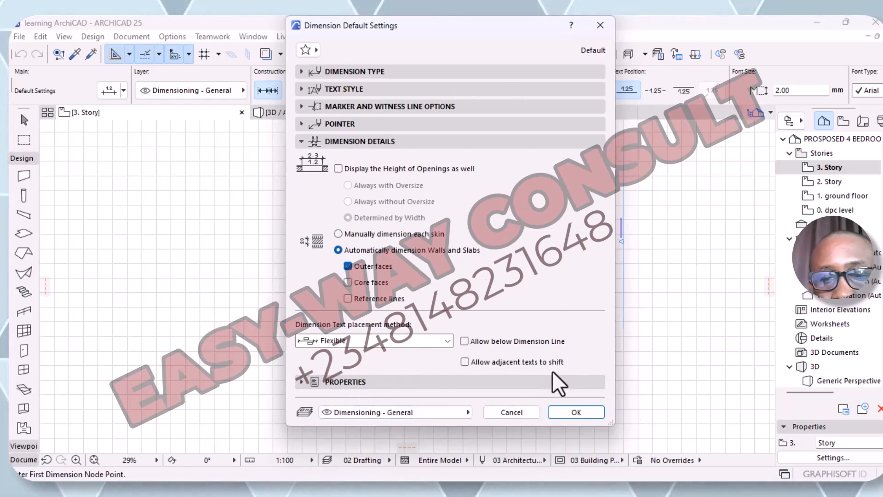
left_click(579, 416)
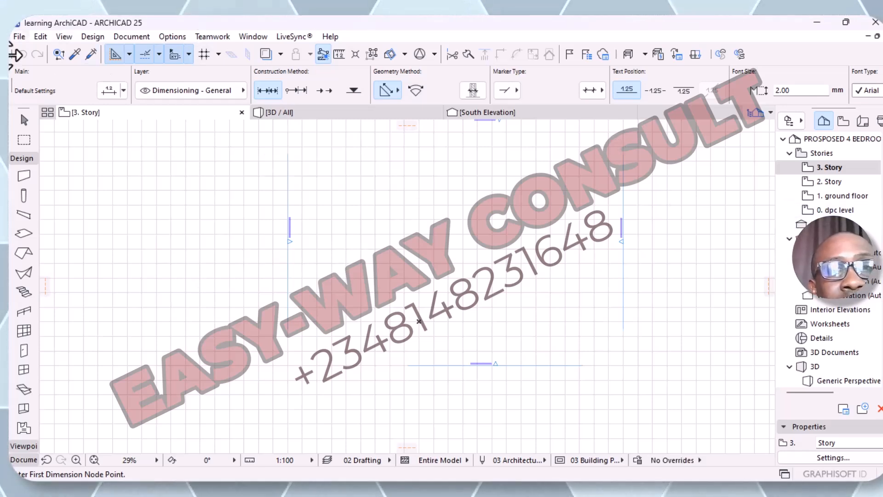
left_click(18, 38)
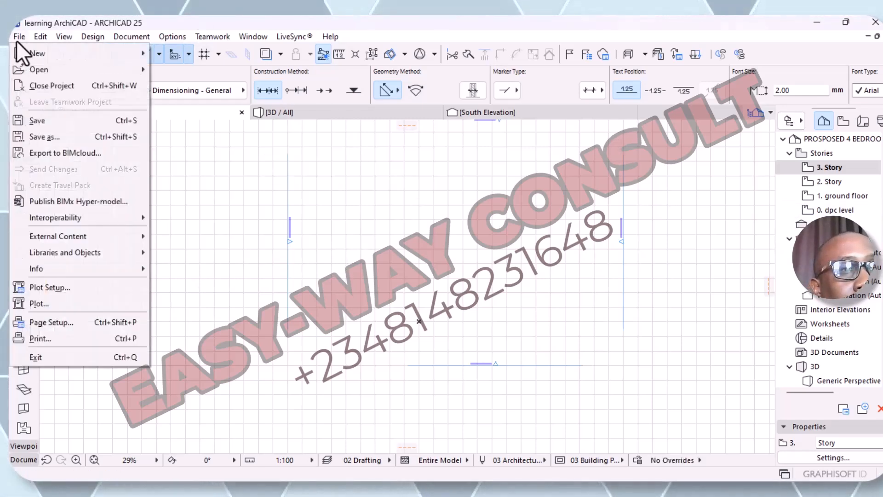
left_click(37, 120)
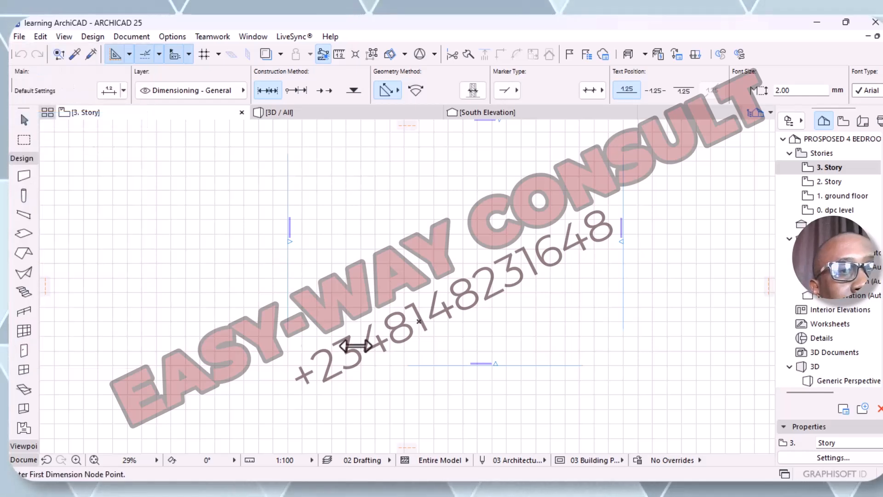